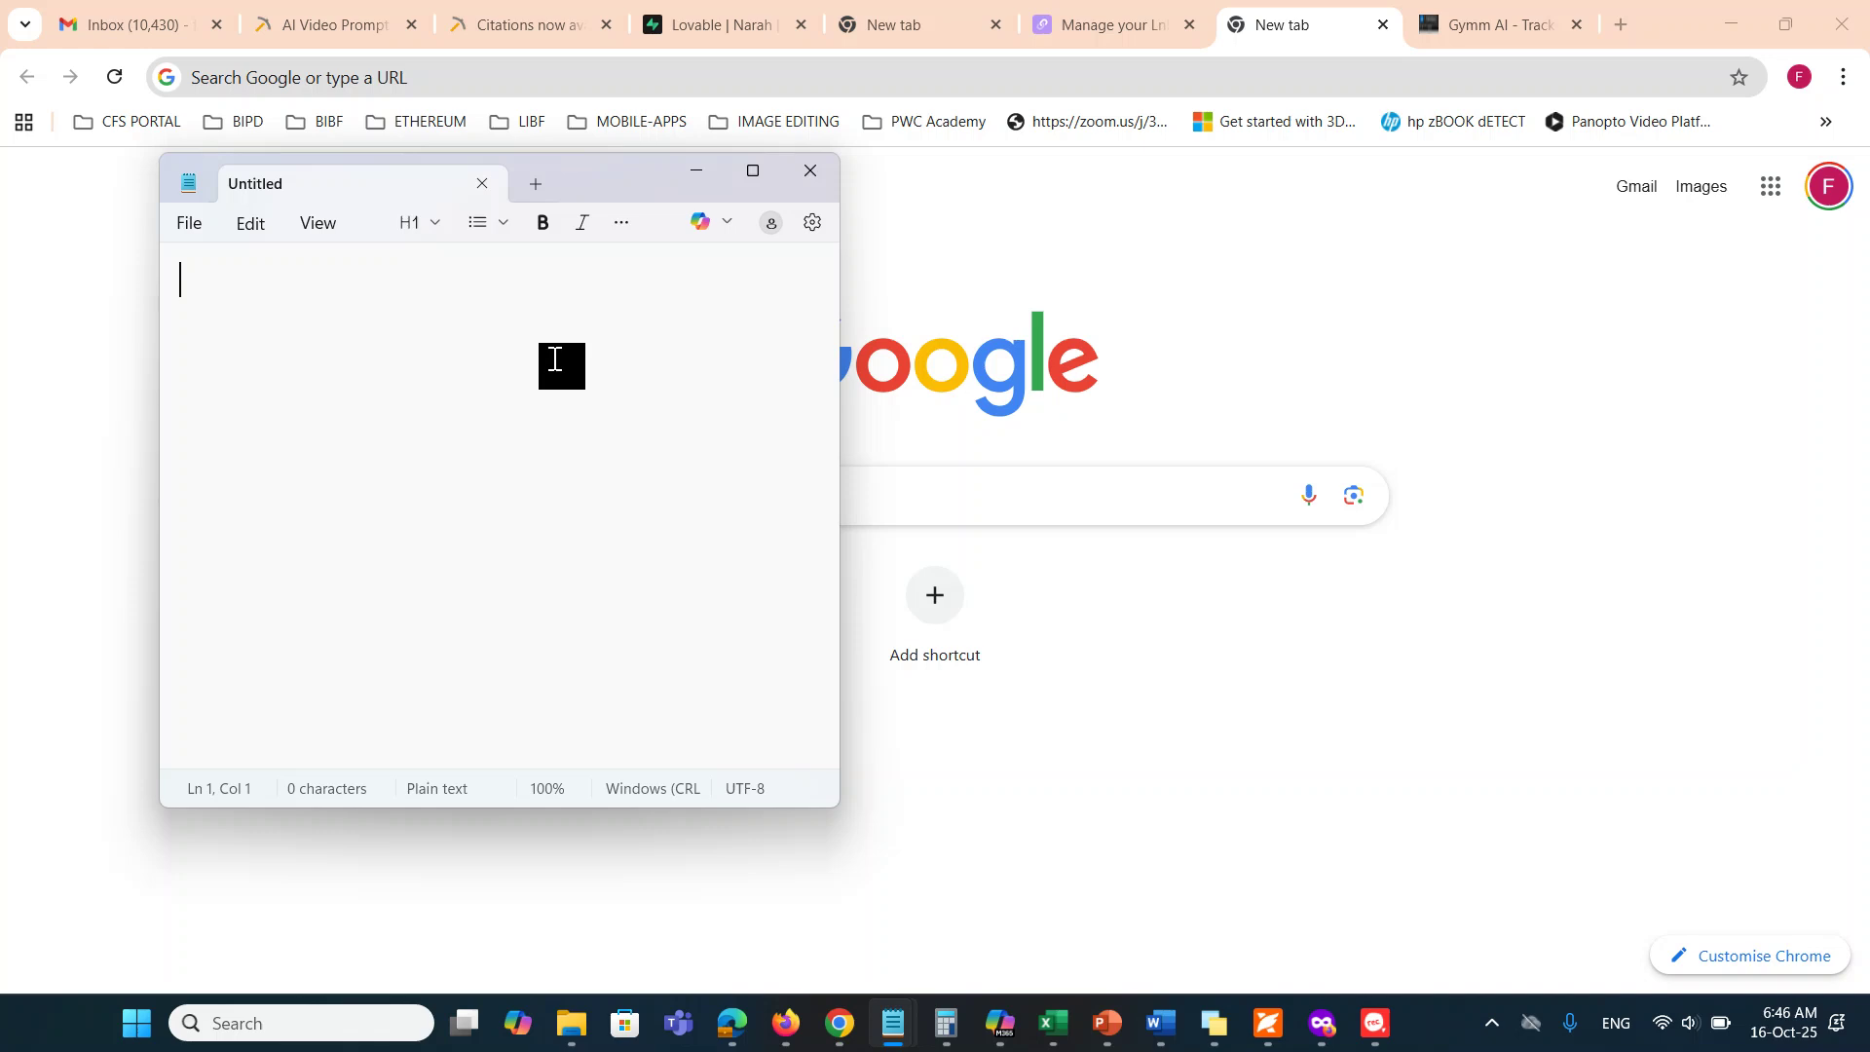
Write the first note line as "new Product or a new Service," followed by an empty line
{"action": "type", "text": "new Prod"}
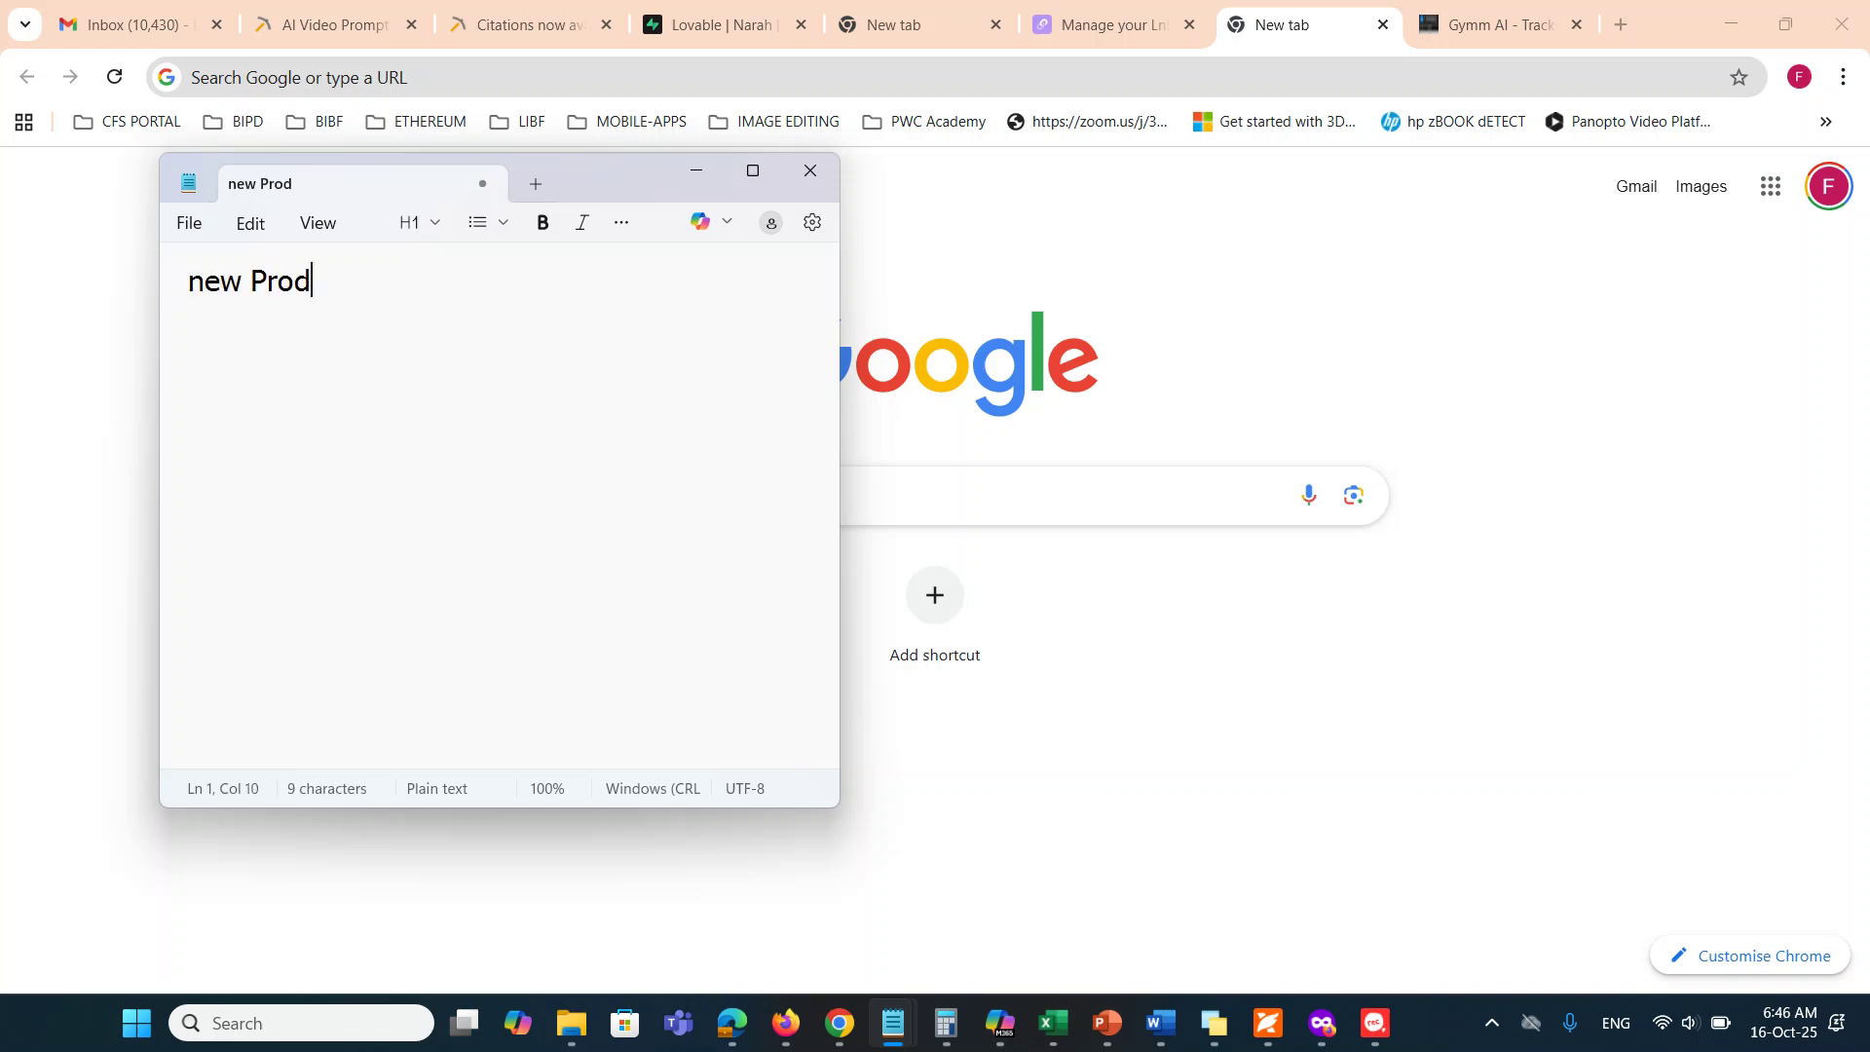
{"action": "type", "text": "uct or a new S"}
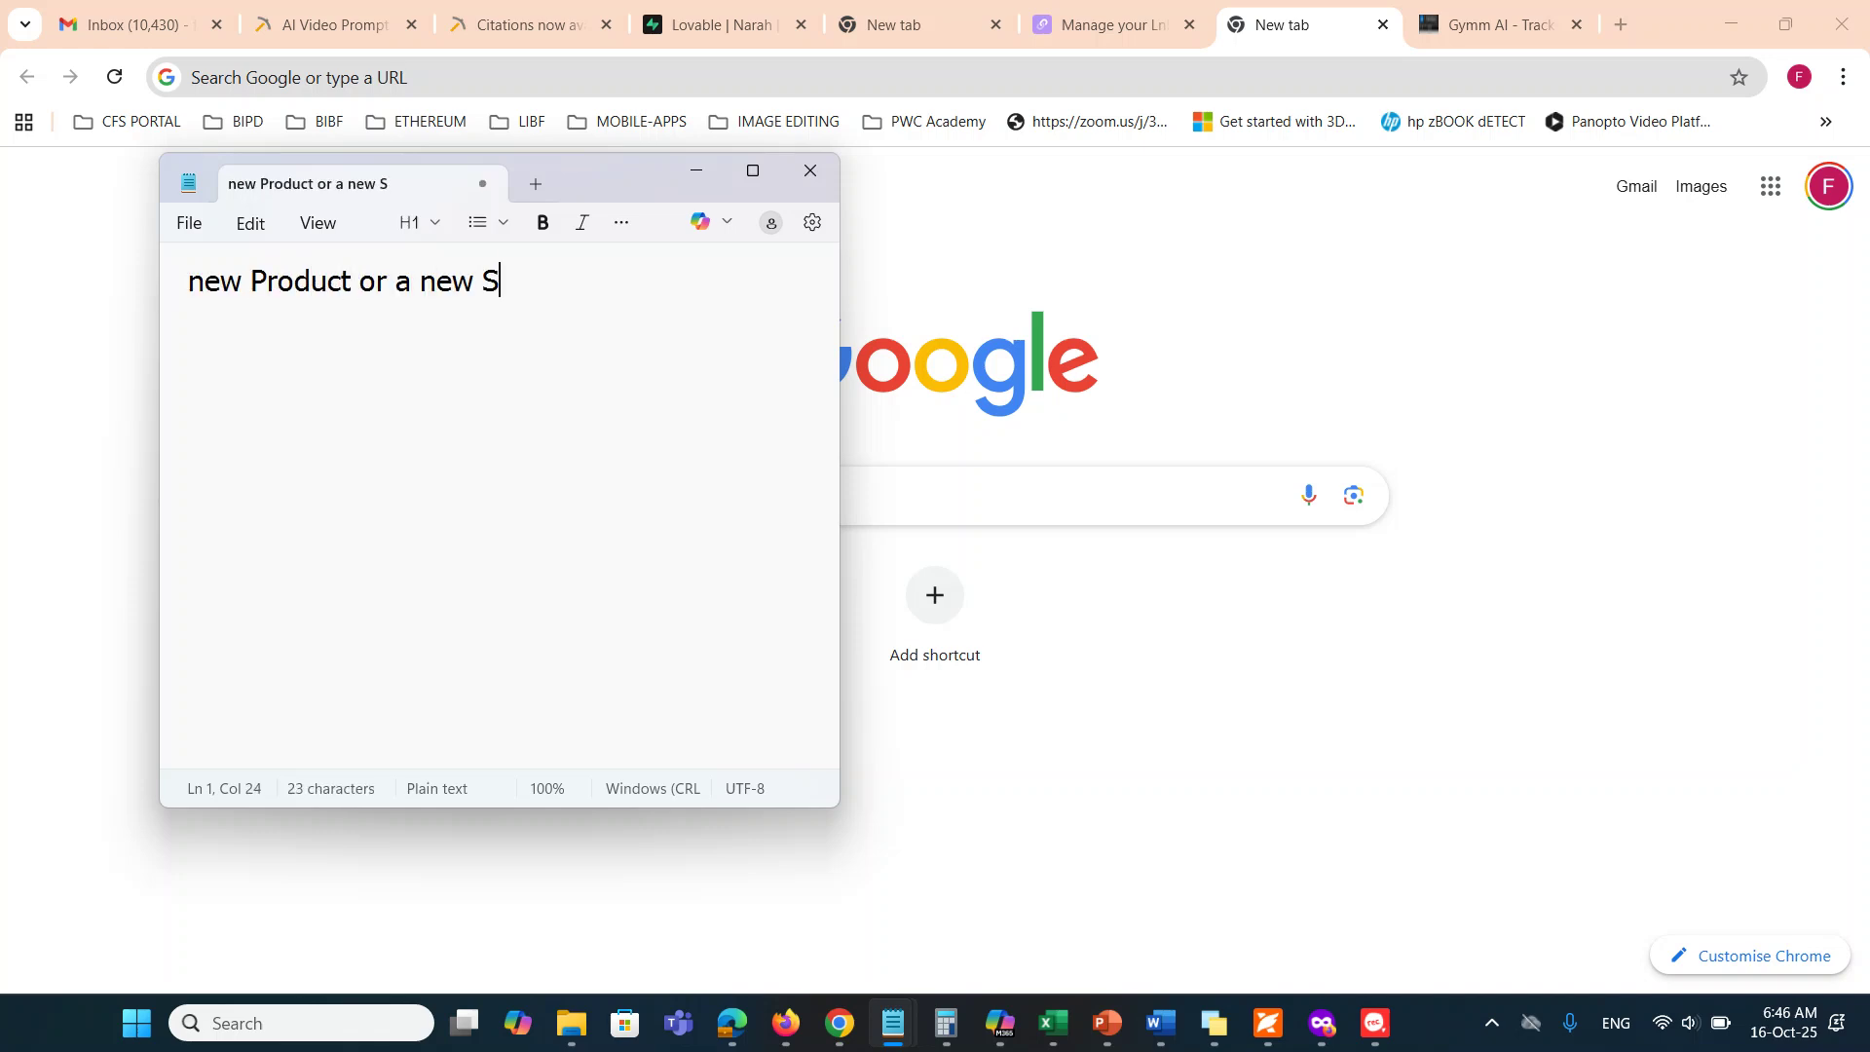
{"action": "type", "text": "ervice"}
{"action": "type", "text": ","}
{"action": "key", "text": "Return"}
{"action": "key", "text": "Return"}
Start the second paragraph of the note with "Validation - >", correcting the misspellings
{"action": "type", "text": "Vla"}
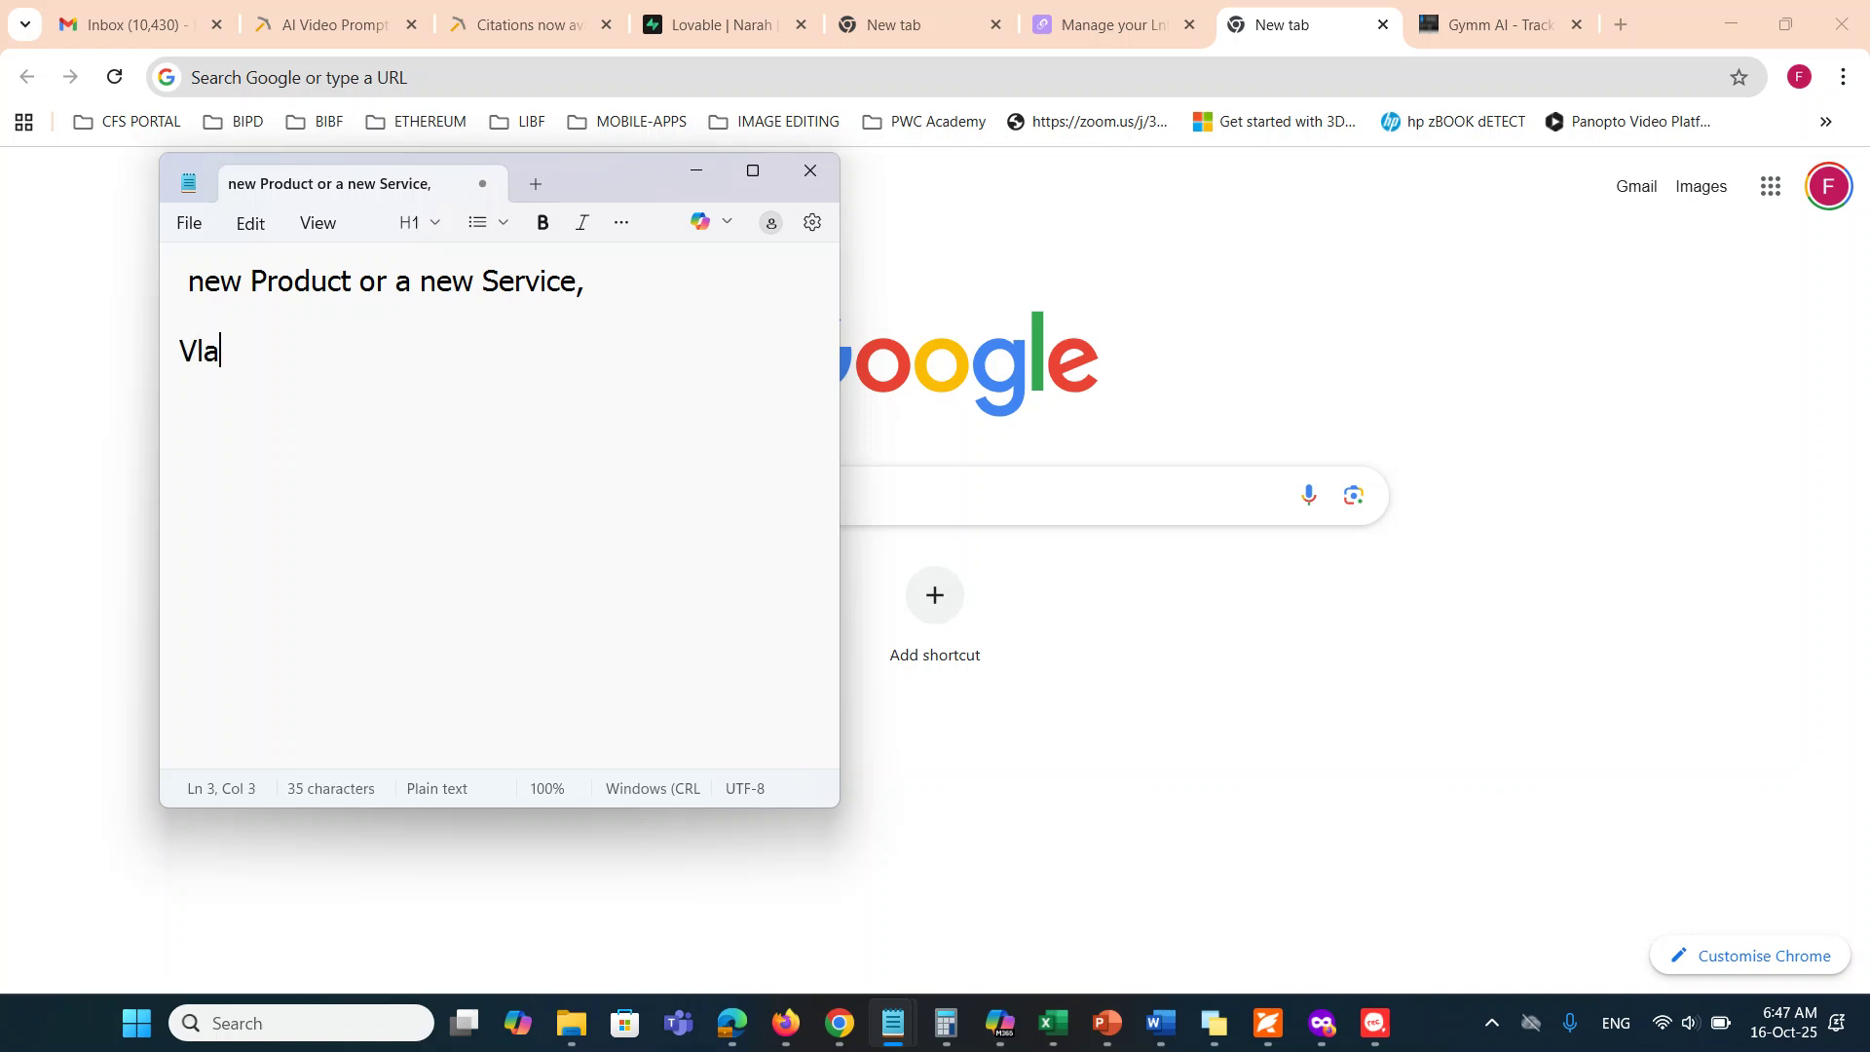
{"action": "key", "text": "BackSpace"}
{"action": "key", "text": "BackSpace"}
{"action": "type", "text": "la"}
{"action": "key", "text": "BackSpace"}
{"action": "key", "text": "BackSpace"}
{"action": "type", "text": "alidaati"}
{"action": "key", "text": "BackSpace"}
{"action": "key", "text": "BackSpace"}
{"action": "key", "text": "BackSpace"}
{"action": "type", "text": "tion - >"}
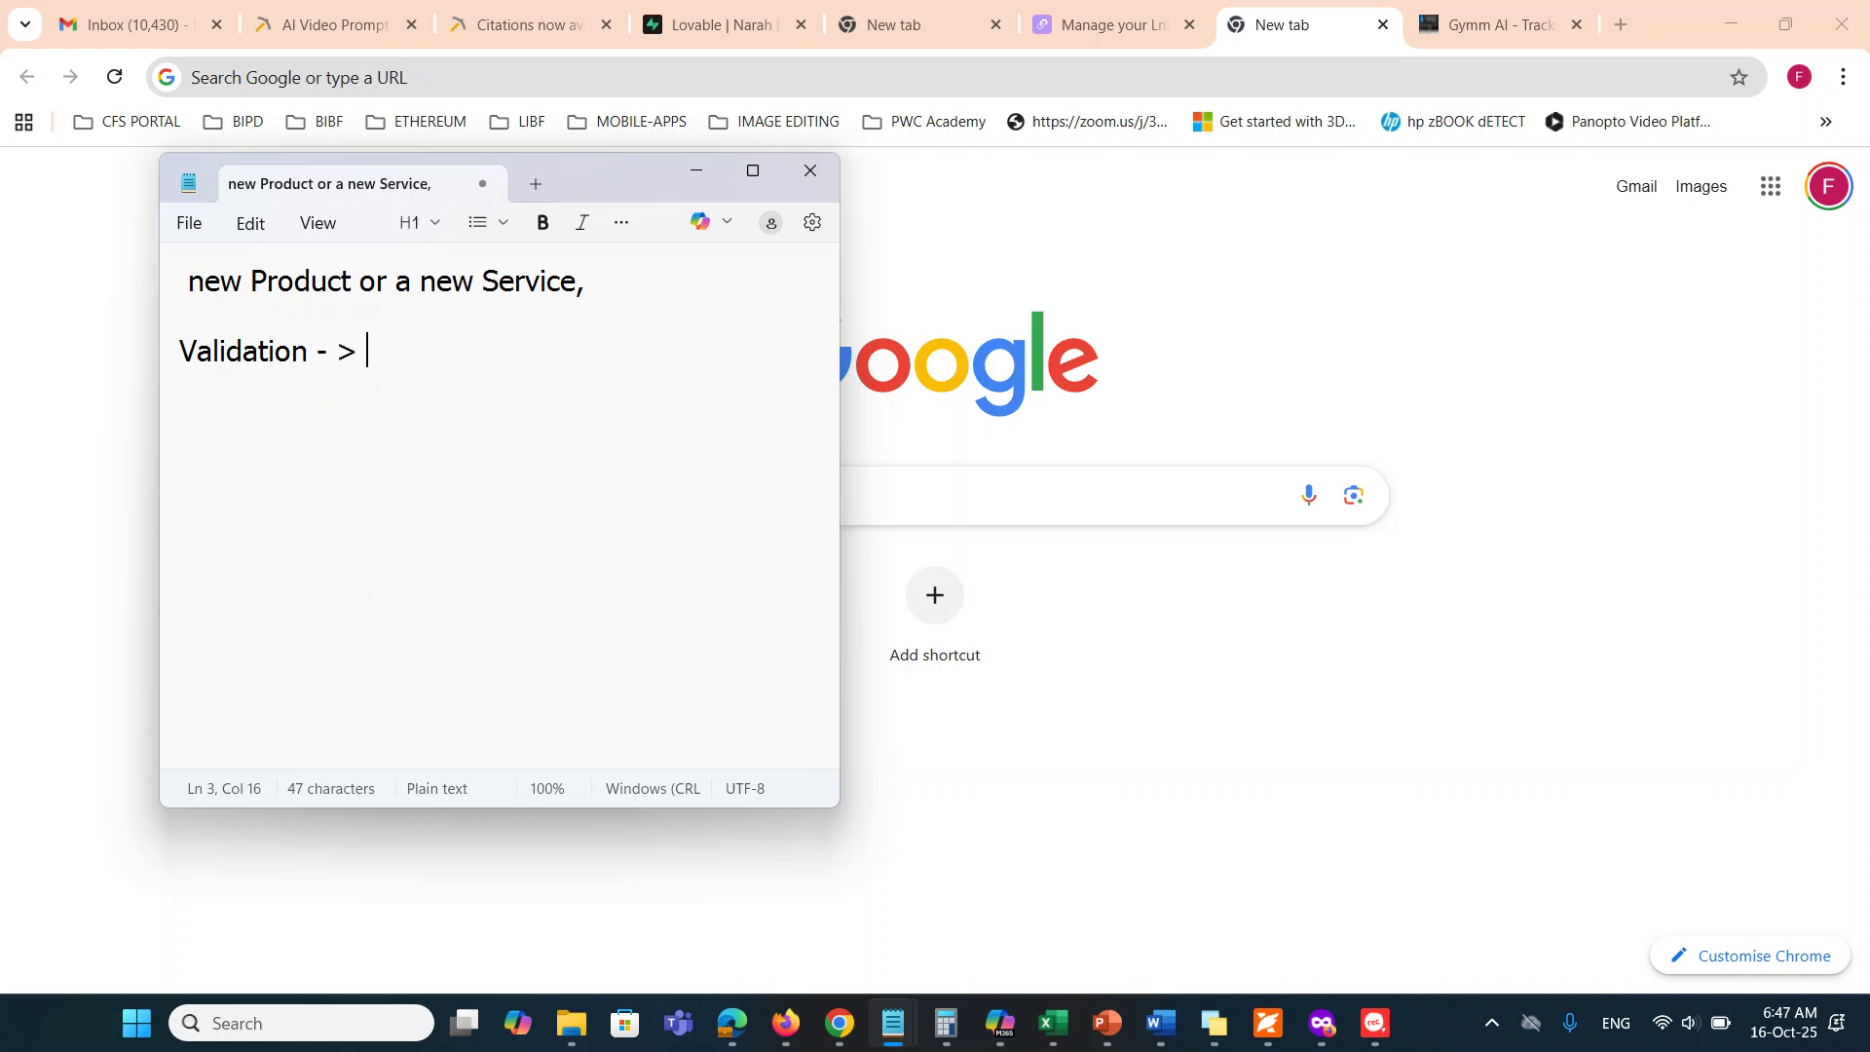
Complete the Validation line with "measure the potential demand for your product or service." and leave an empty line below it
{"action": "type", "text": "measreu"}
{"action": "key", "text": "BackSpace"}
{"action": "key", "text": "BackSpace"}
{"action": "key", "text": "BackSpace"}
{"action": "type", "text": "ure"}
{"action": "type", "text": "the"}
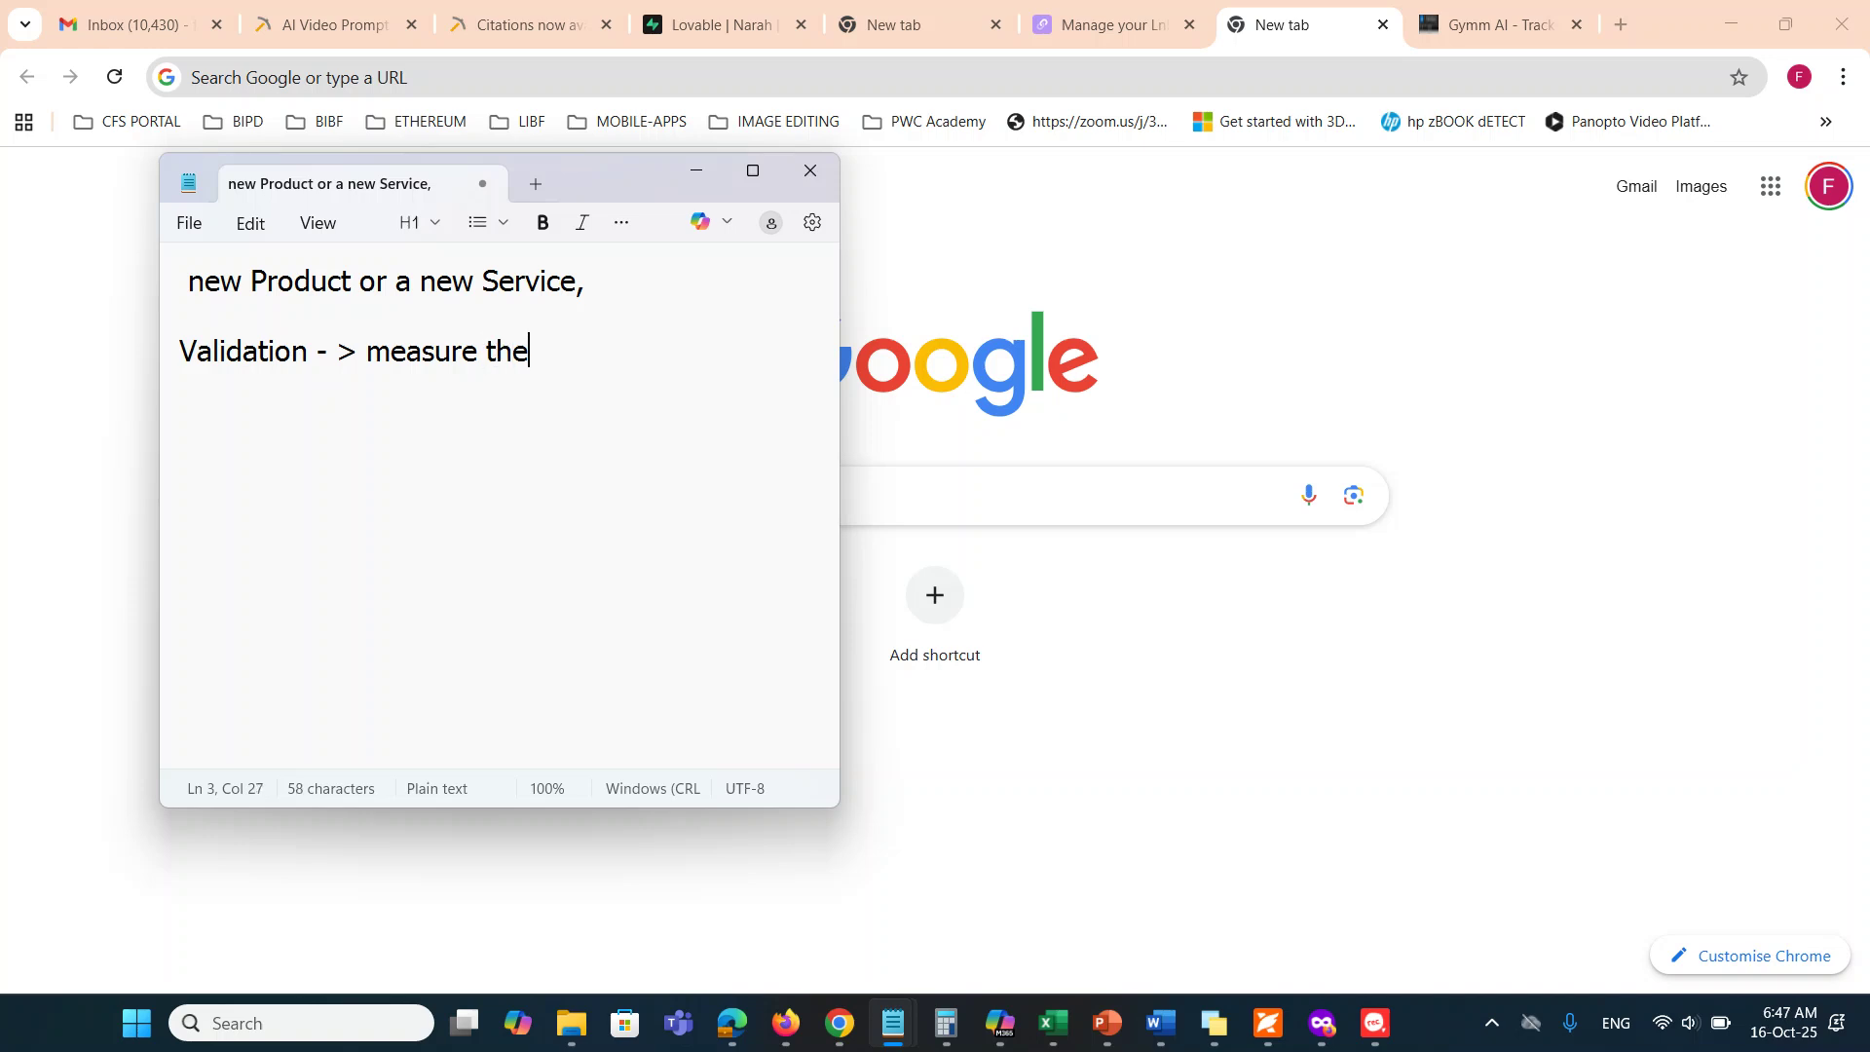
{"action": "type", "text": " potential demand for your pro"}
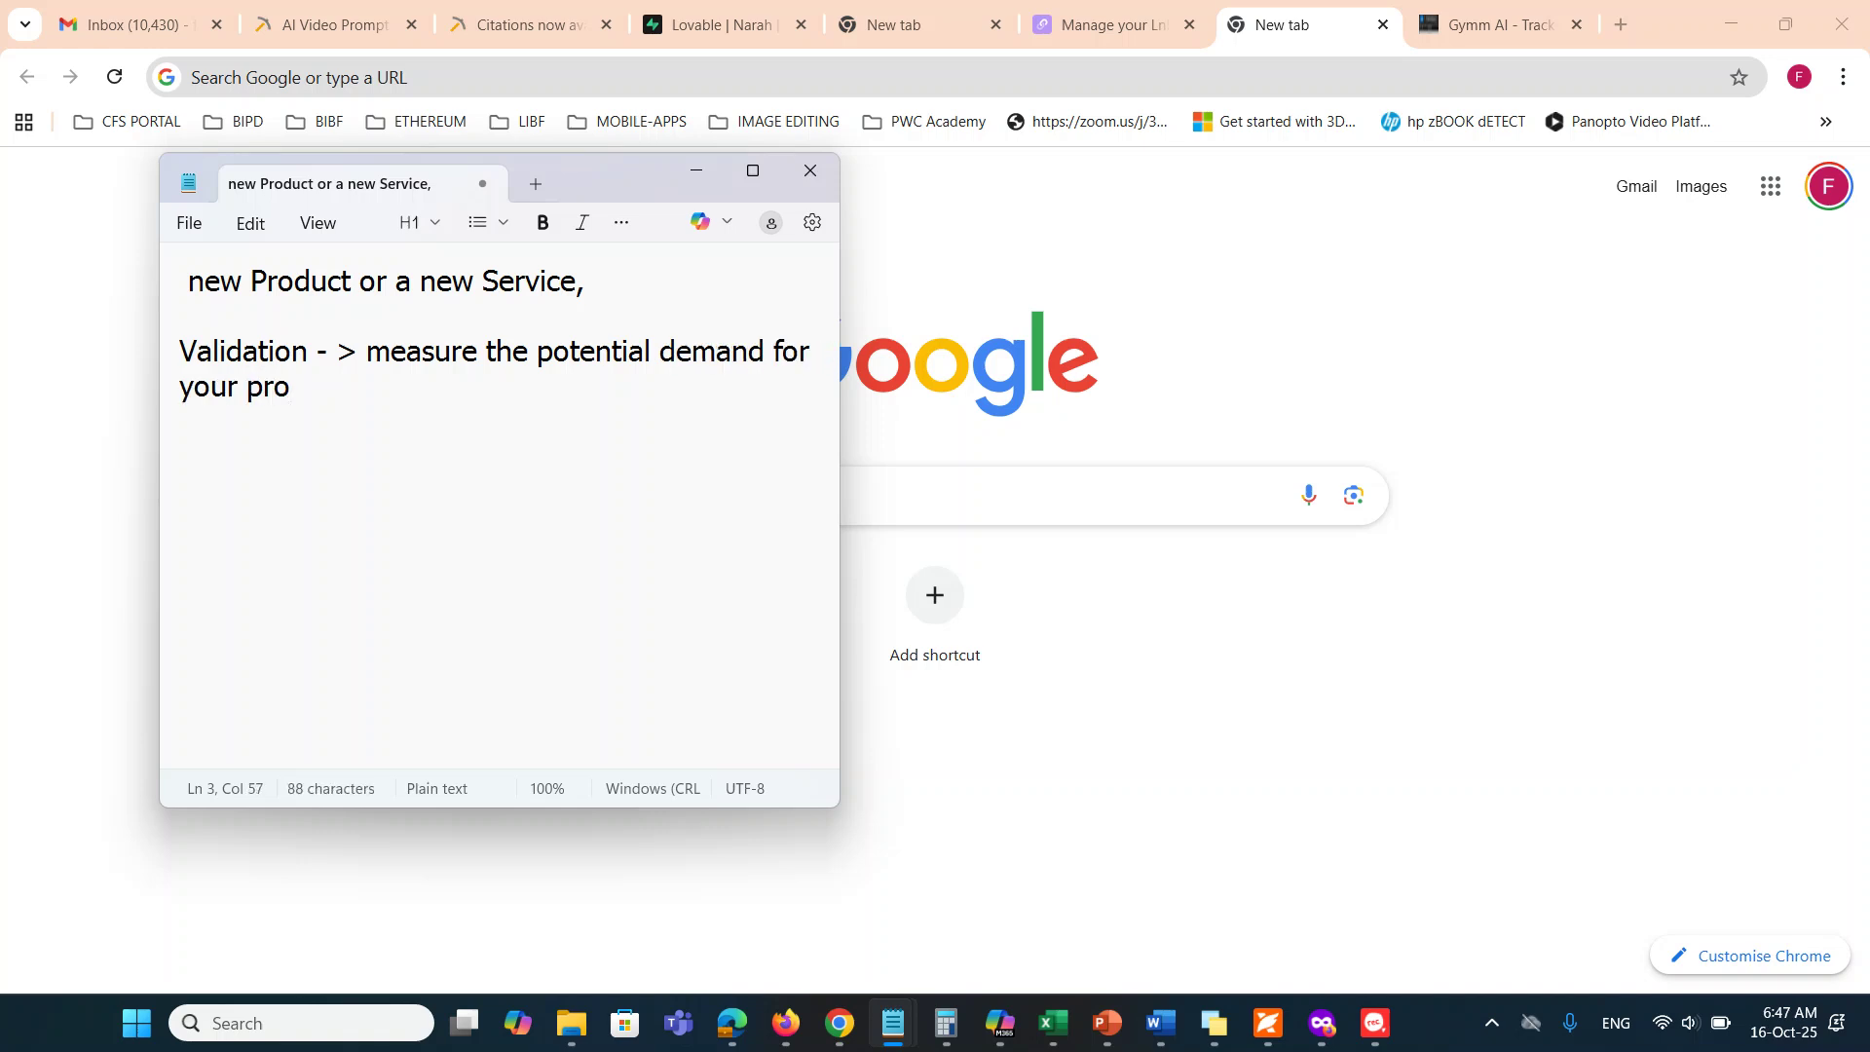
{"action": "type", "text": "duct or service."}
{"action": "key", "text": "Return"}
{"action": "key", "text": "Return"}
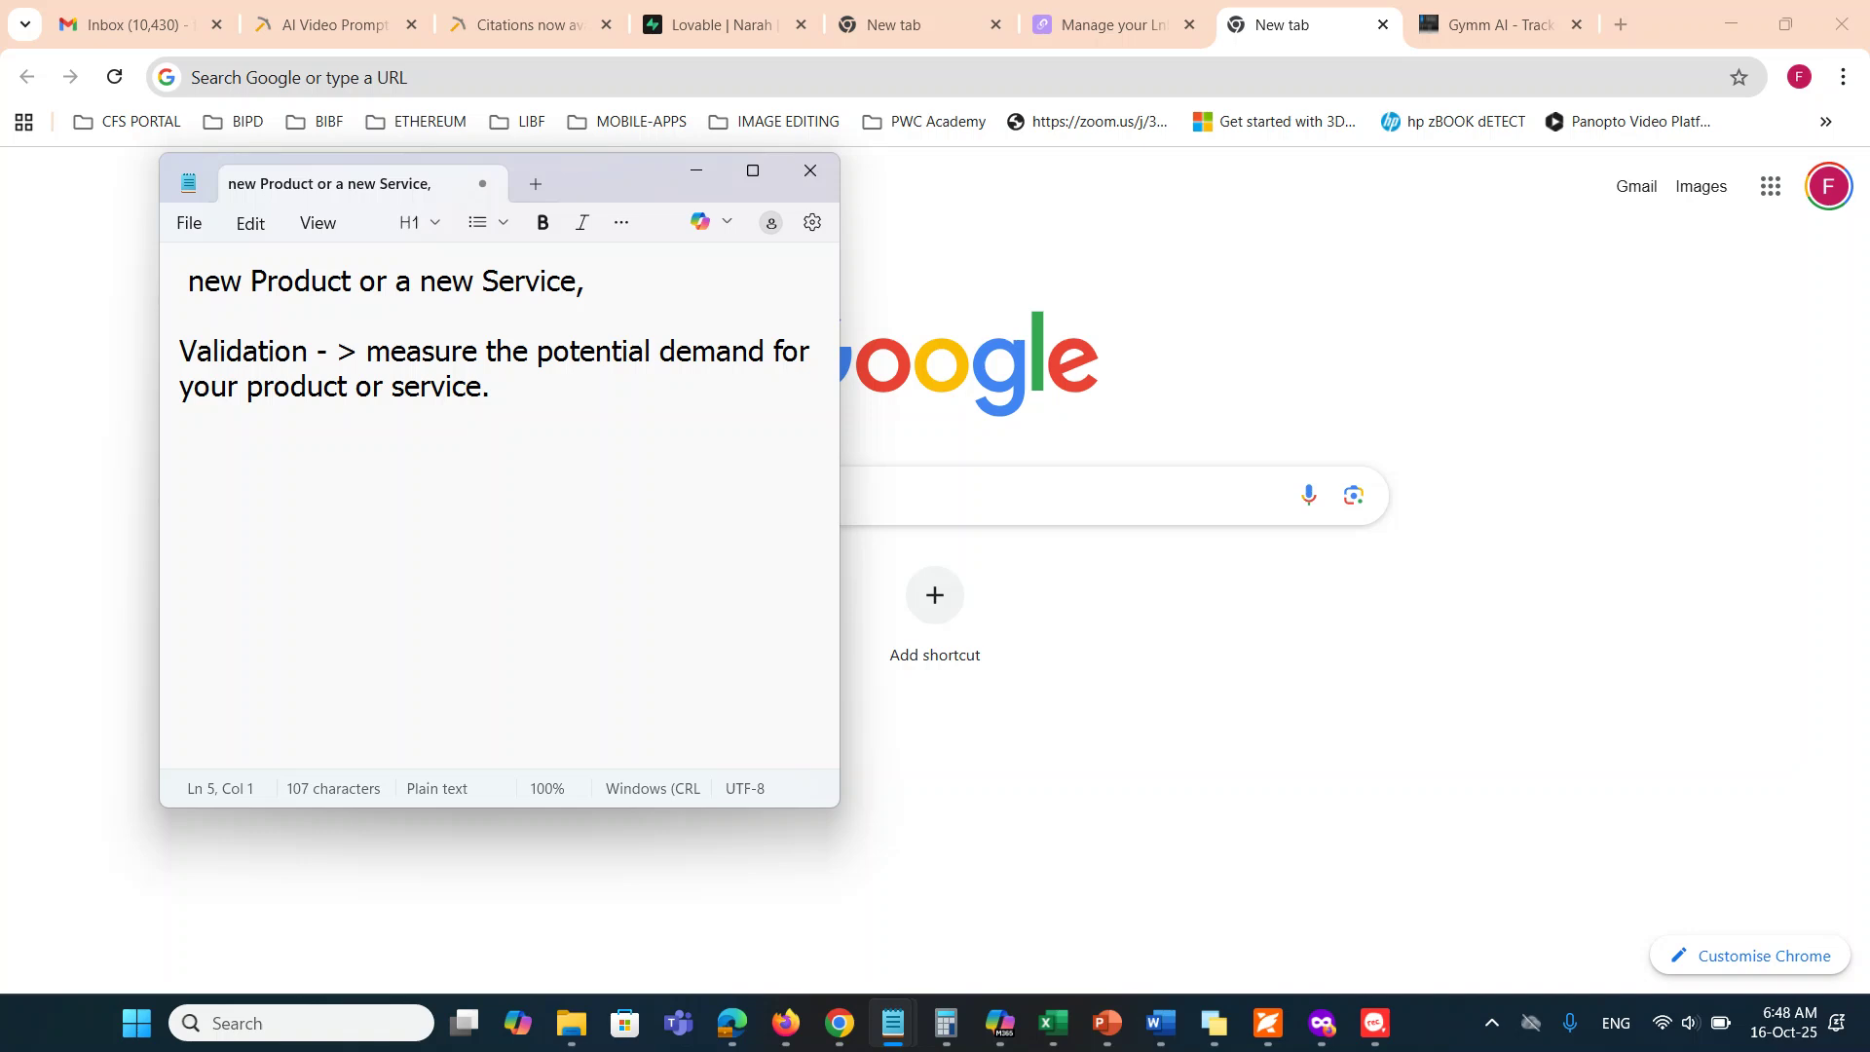
Write "Aicofounder.com" as a new line at the end of the note
{"action": "type", "text": "Aicoun"}
{"action": "key", "text": "BackSpace"}
{"action": "key", "text": "BackSpace"}
{"action": "type", "text": "founder.com"}
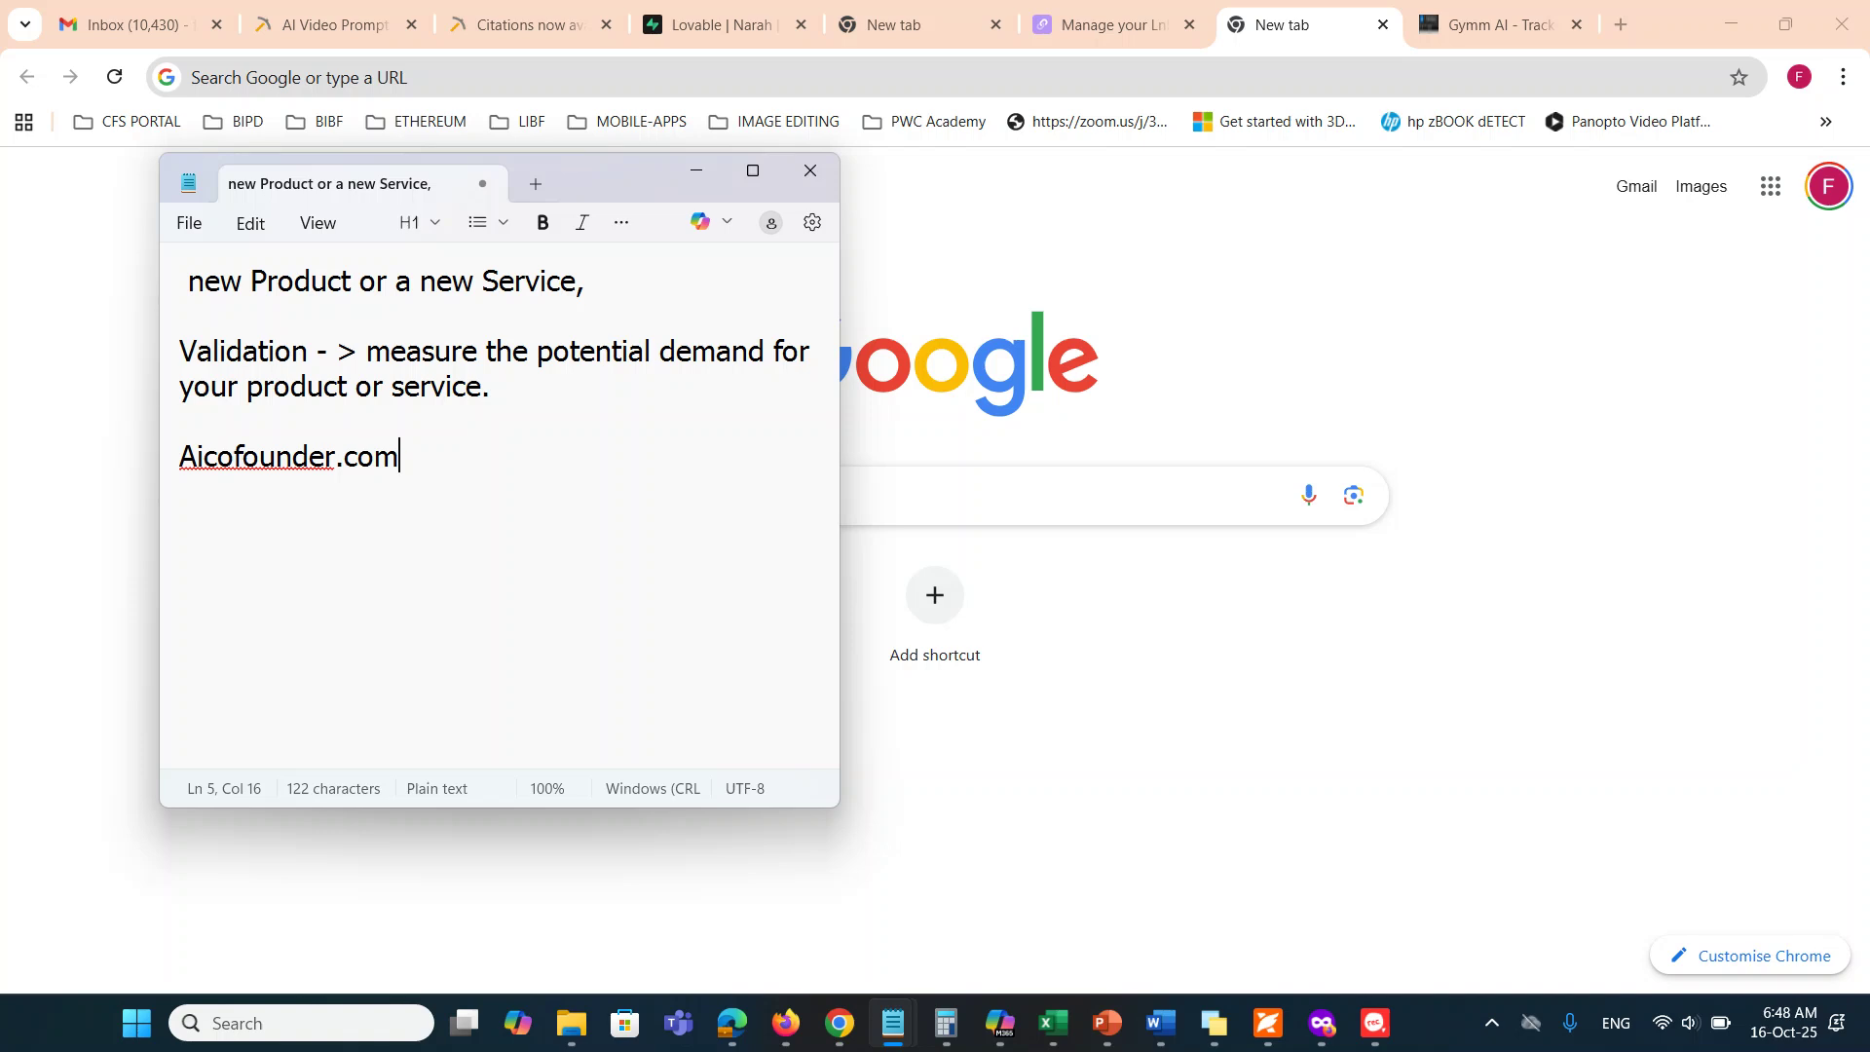
Change the website line of the note to read "Aicofounder - uses AI"
{"action": "type", "text": " -"}
{"action": "key", "text": "BackSpace"}
{"action": "type", "text": "-"}
{"action": "key", "text": "BackSpace"}
{"action": "key", "text": "BackSpace"}
{"action": "key", "text": "BackSpace"}
{"action": "key", "text": "BackSpace"}
{"action": "key", "text": "BackSpace"}
{"action": "key", "text": "BackSpace"}
{"action": "type", "text": "- ius"}
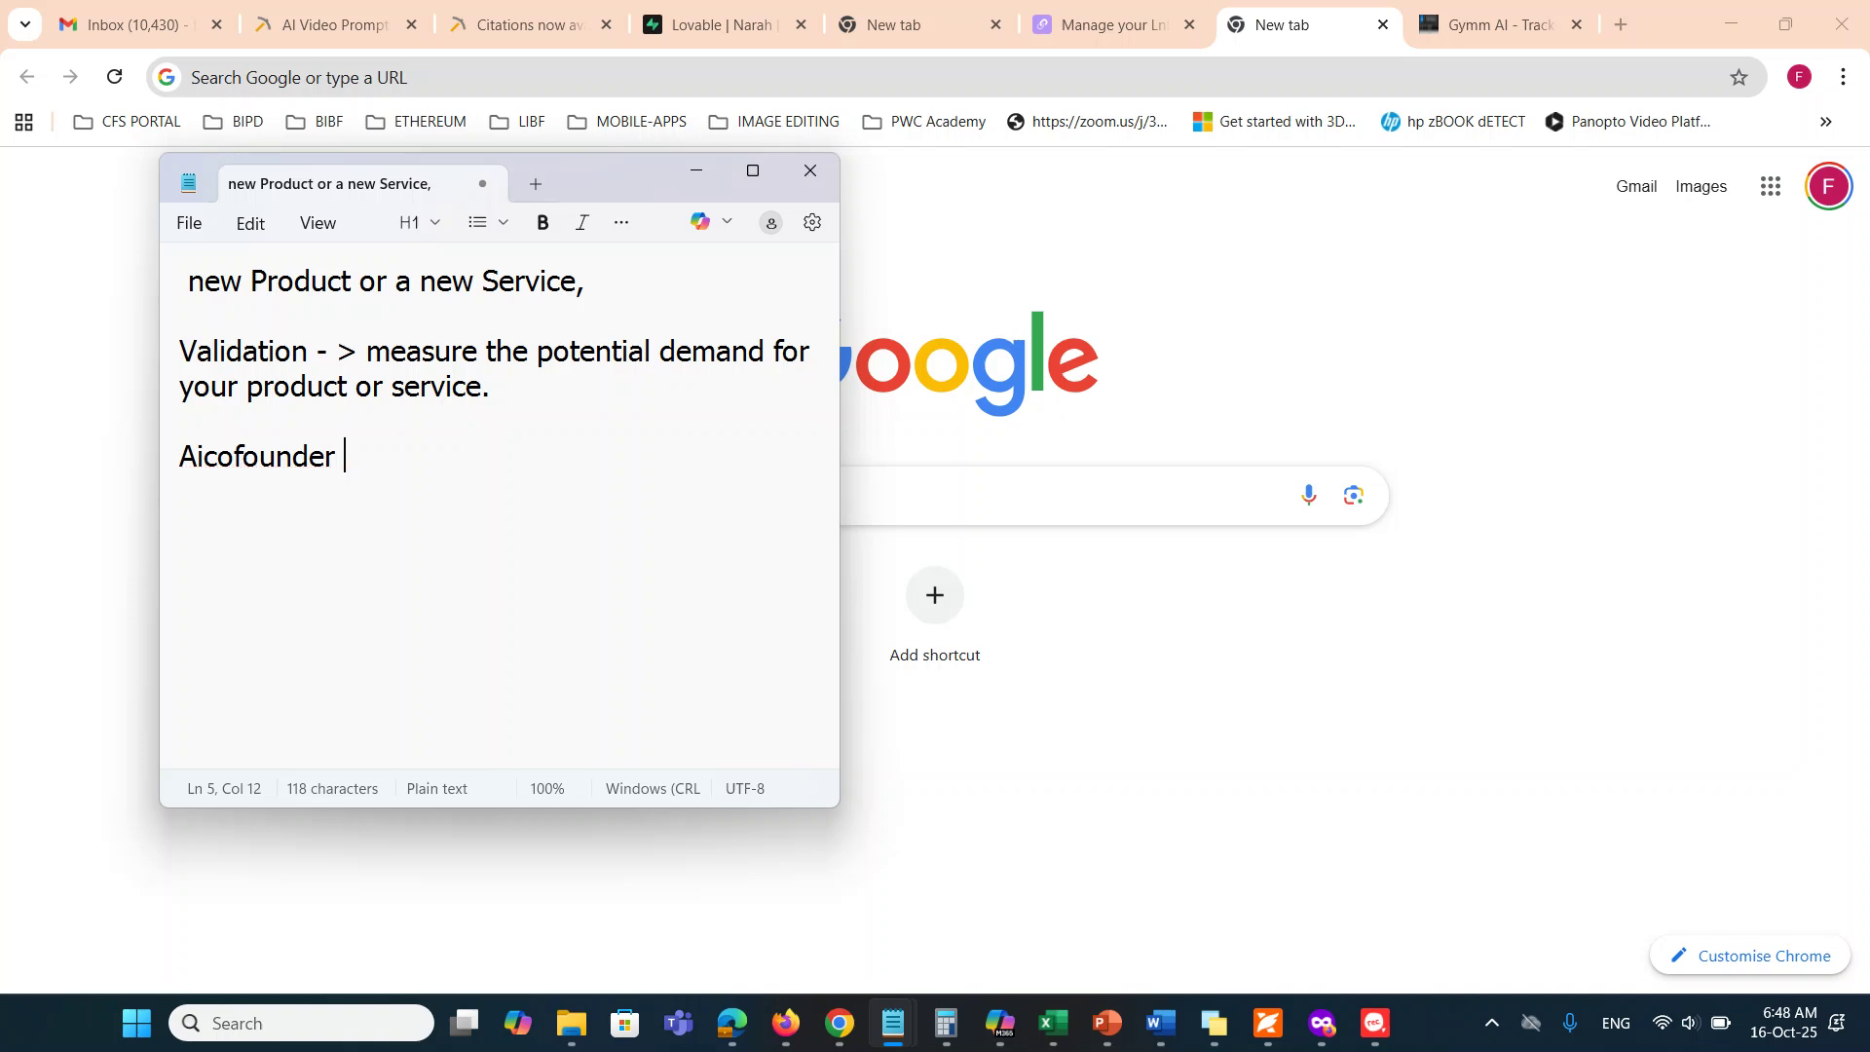
{"action": "key", "text": "BackSpace"}
{"action": "key", "text": "BackSpace"}
{"action": "key", "text": "BackSpace"}
{"action": "type", "text": "uses AI"}
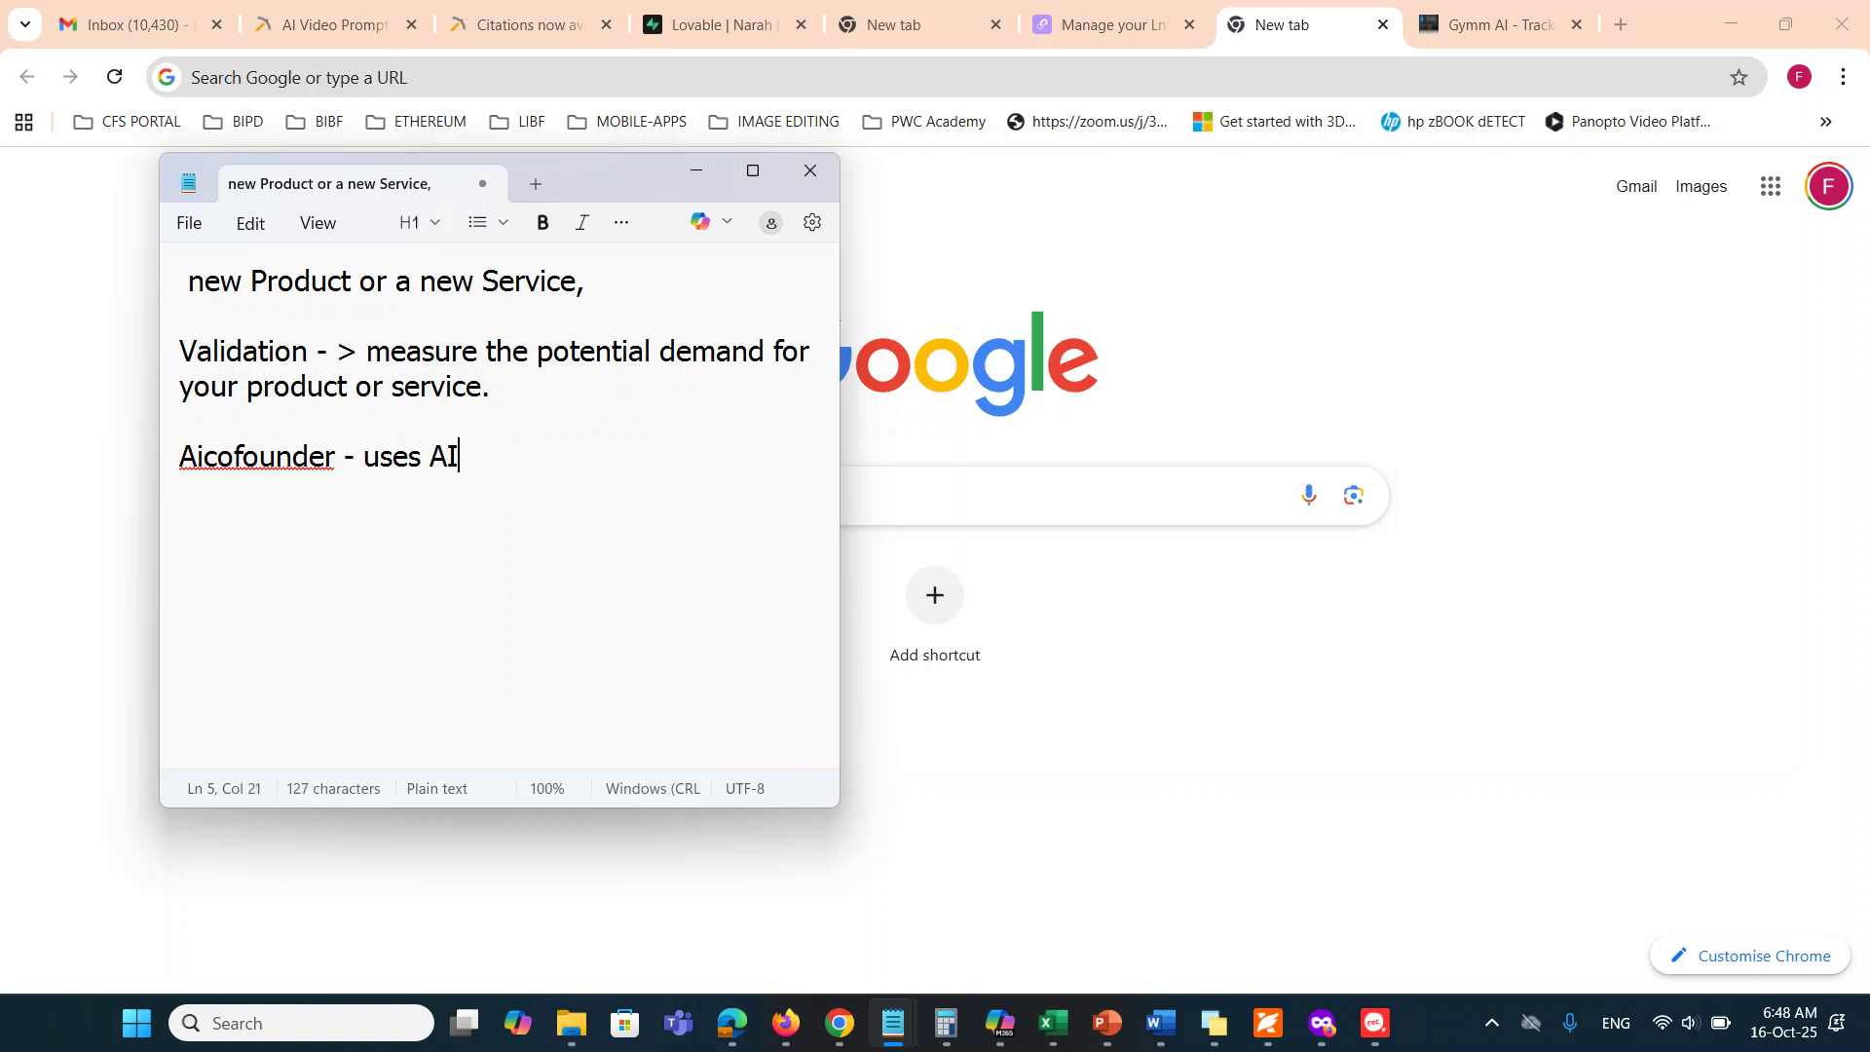
Make the last line of the note read "Aicofounder.com uses AI to"
{"action": "key", "text": "BackSpace"}
{"action": "key", "text": "BackSpace"}
{"action": "key", "text": "BackSpace"}
{"action": "key", "text": "BackSpace"}
{"action": "key", "text": "BackSpace"}
{"action": "key", "text": "BackSpace"}
{"action": "key", "text": "BackSpace"}
{"action": "key", "text": "BackSpace"}
{"action": "key", "text": "BackSpace"}
{"action": "type", "text": ".com"}
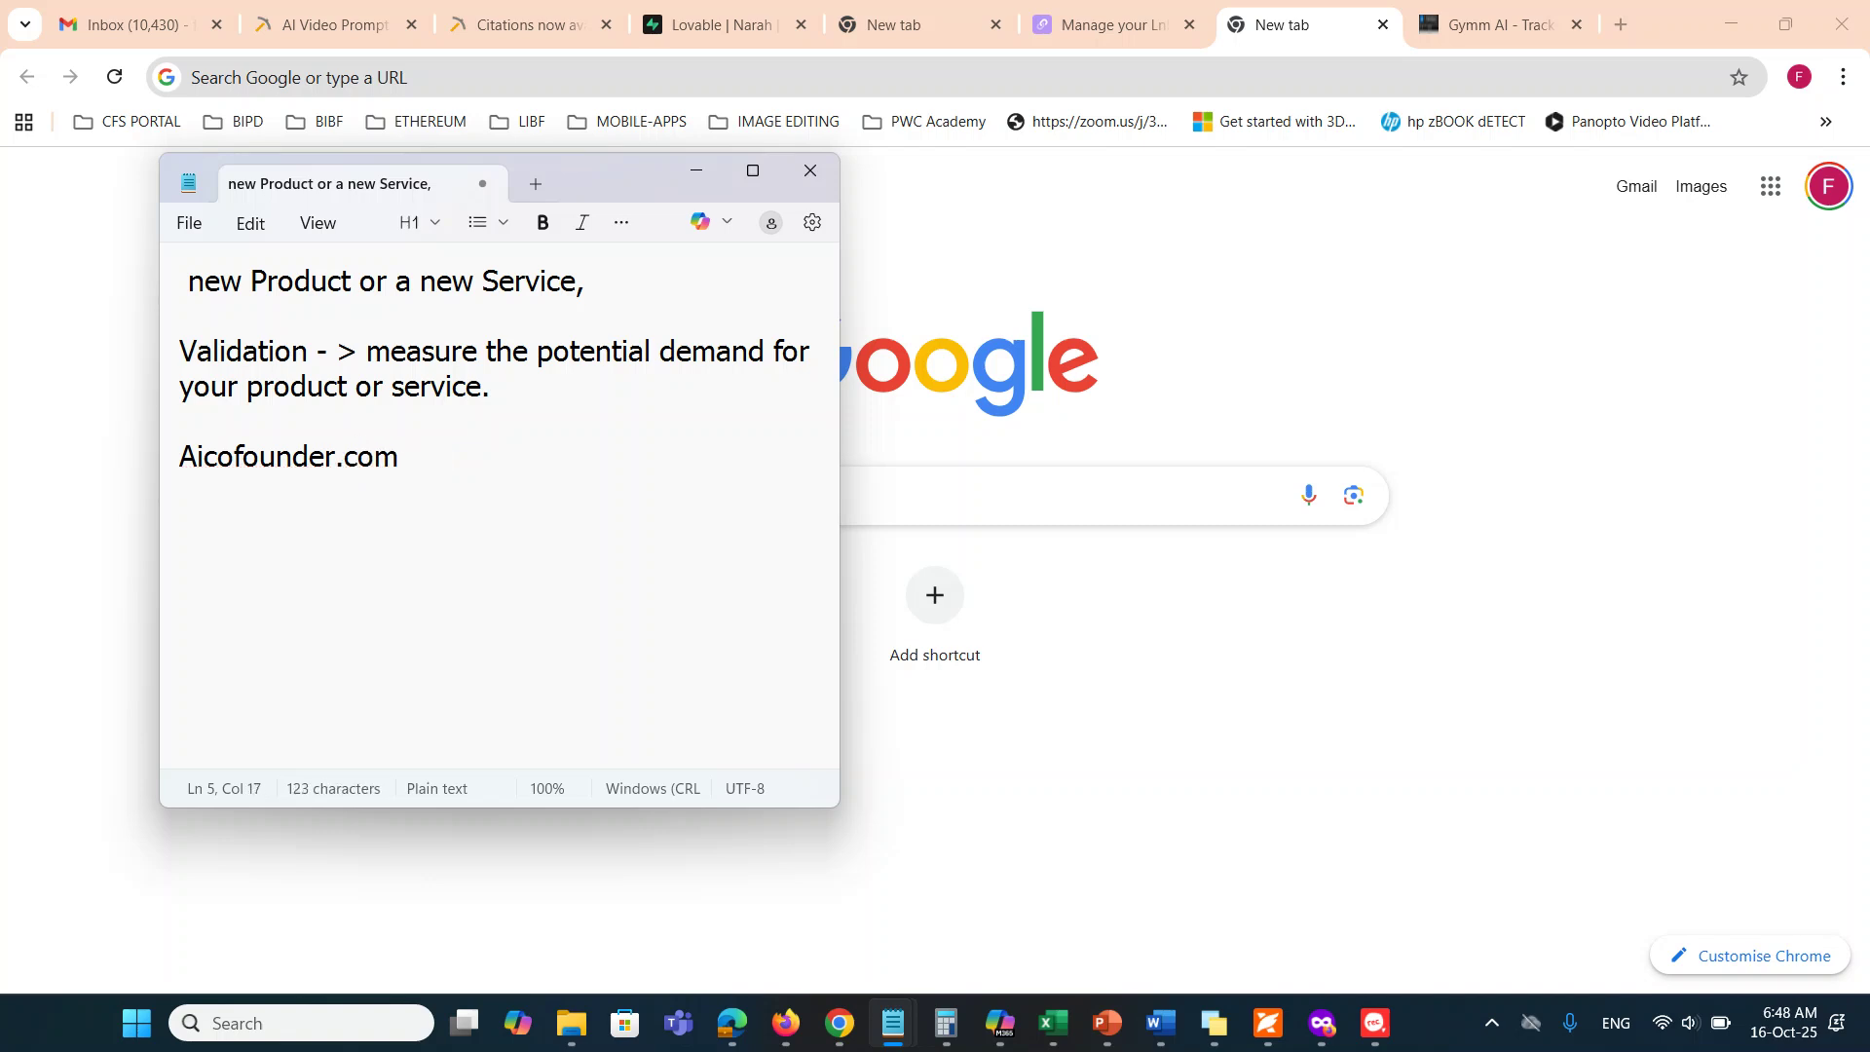
{"action": "type", "text": " uses AI to"}
Switch to Chrome, open aicofounder.com and sign in to reach the project dashboard
{"action": "left_click", "coordinate": [941, 72]}
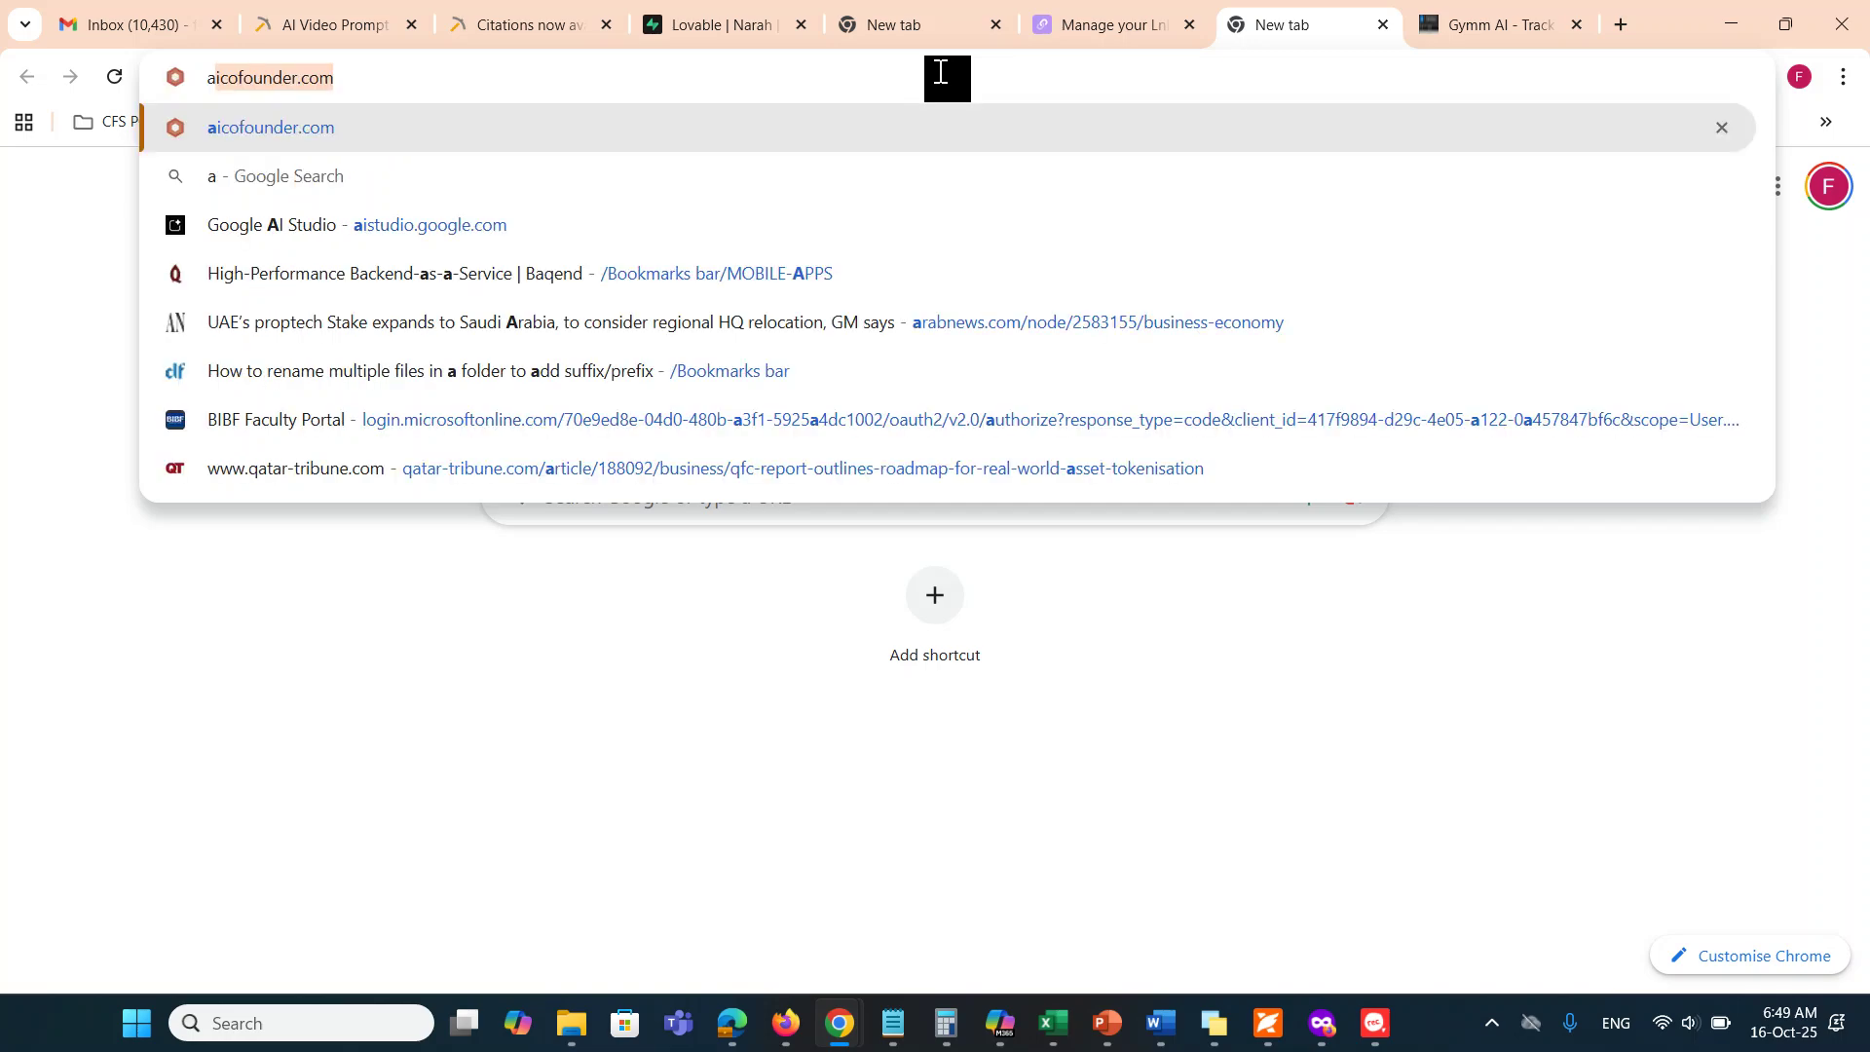
{"action": "type", "text": "ai"}
{"action": "key", "text": "Return"}
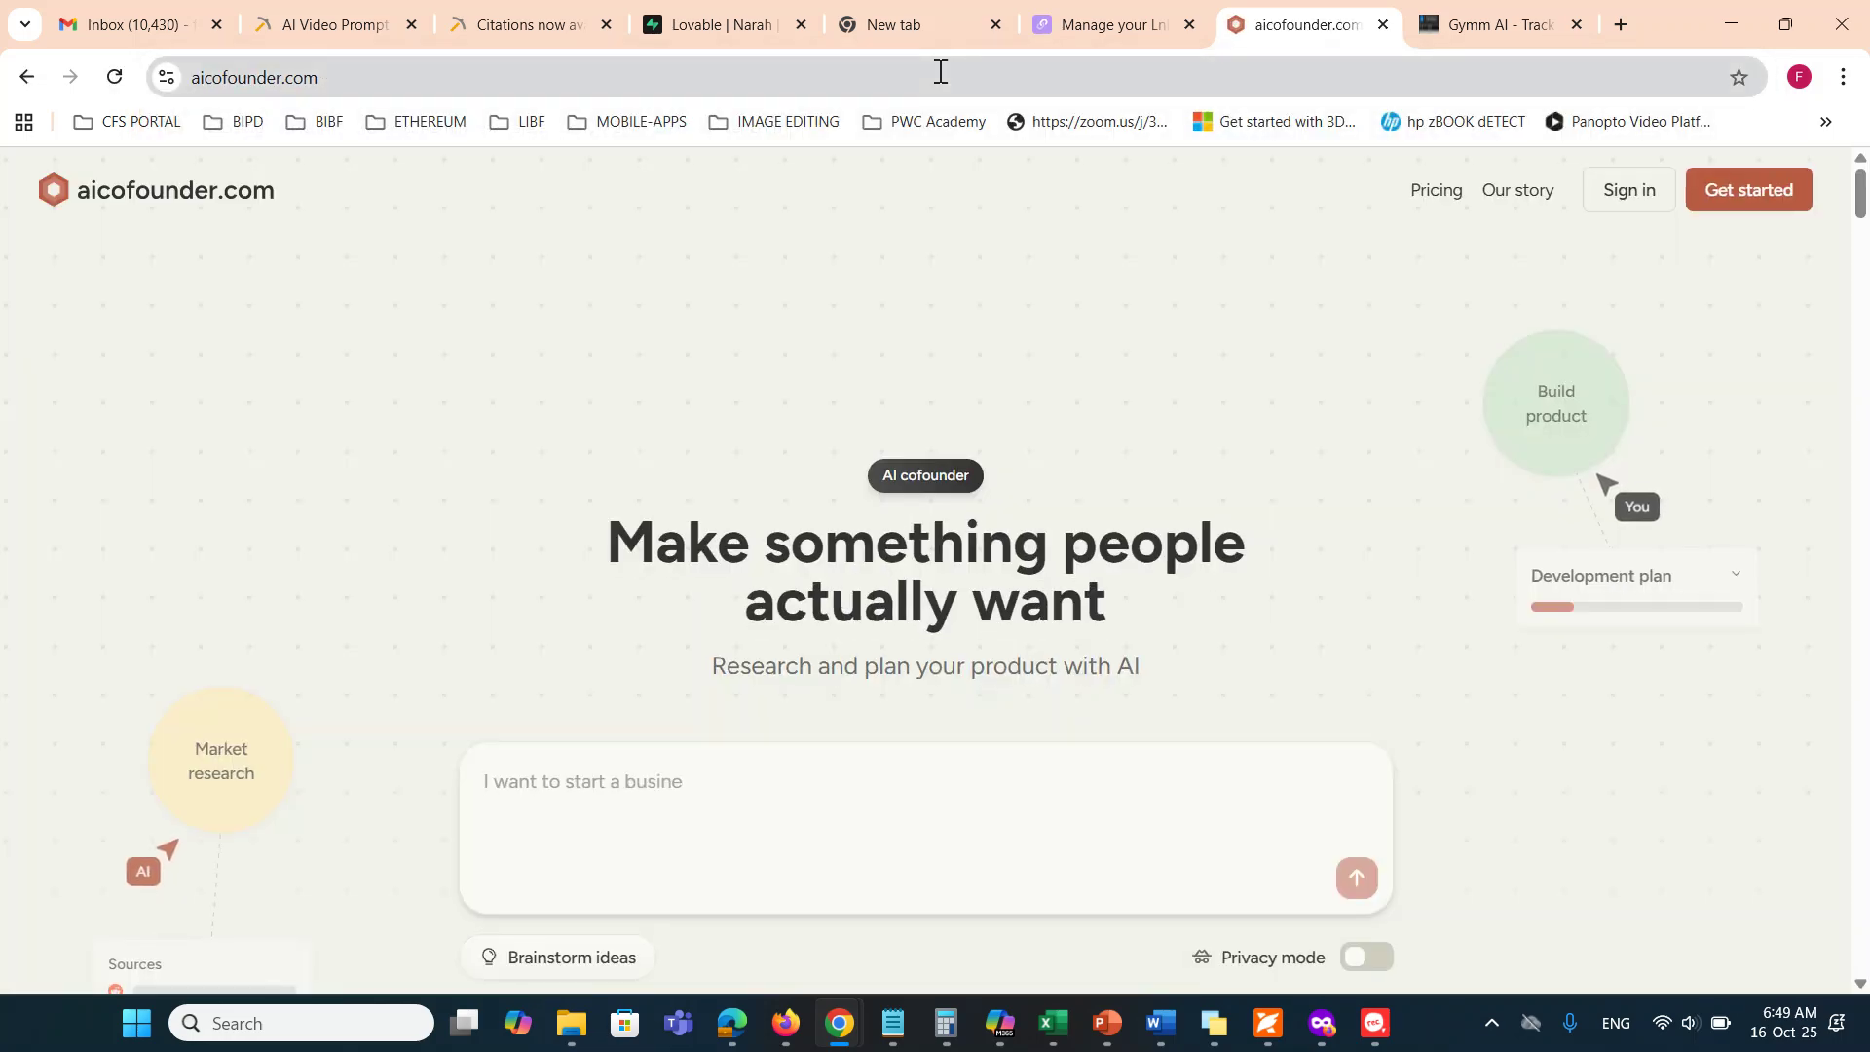
{"action": "left_click", "coordinate": [1622, 195]}
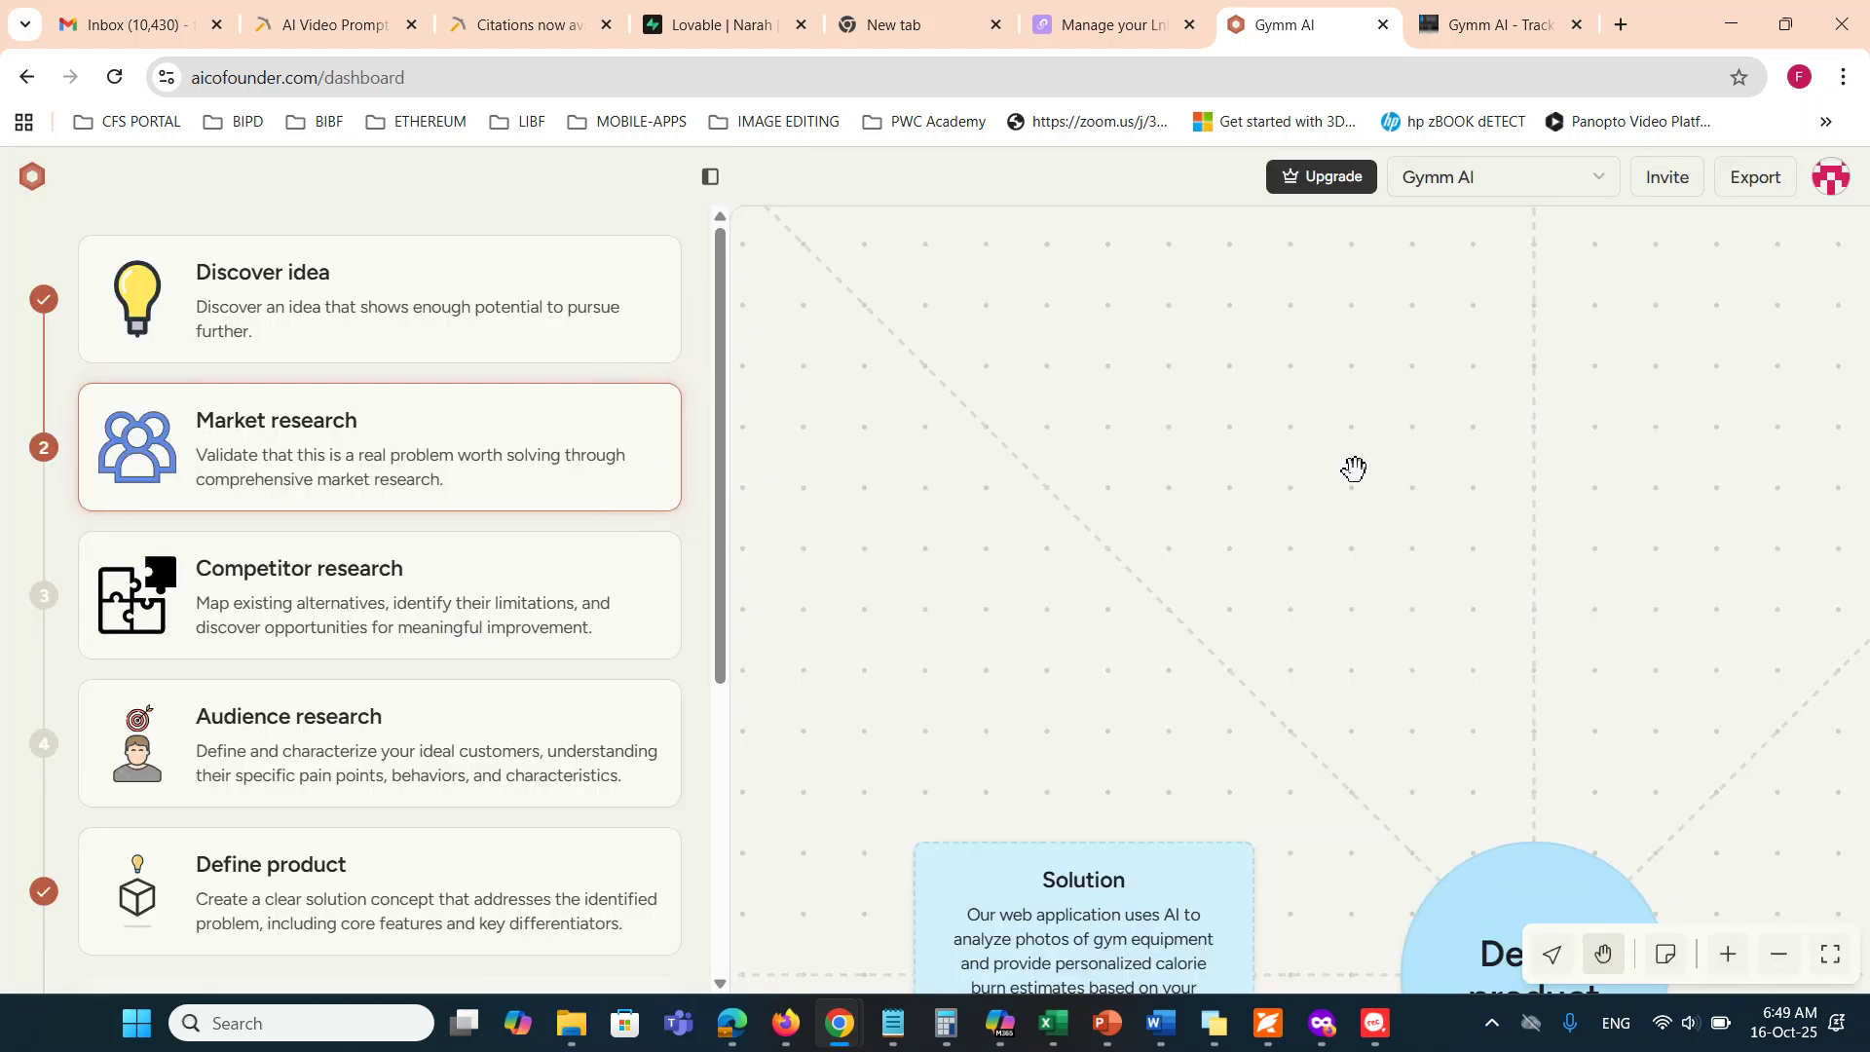
Open the Discover idea phase of the Gymm AI project and go back to the start of its conversation
{"action": "scroll", "coordinate": [1354, 468], "scroll_direction": "down", "scroll_amount": 10}
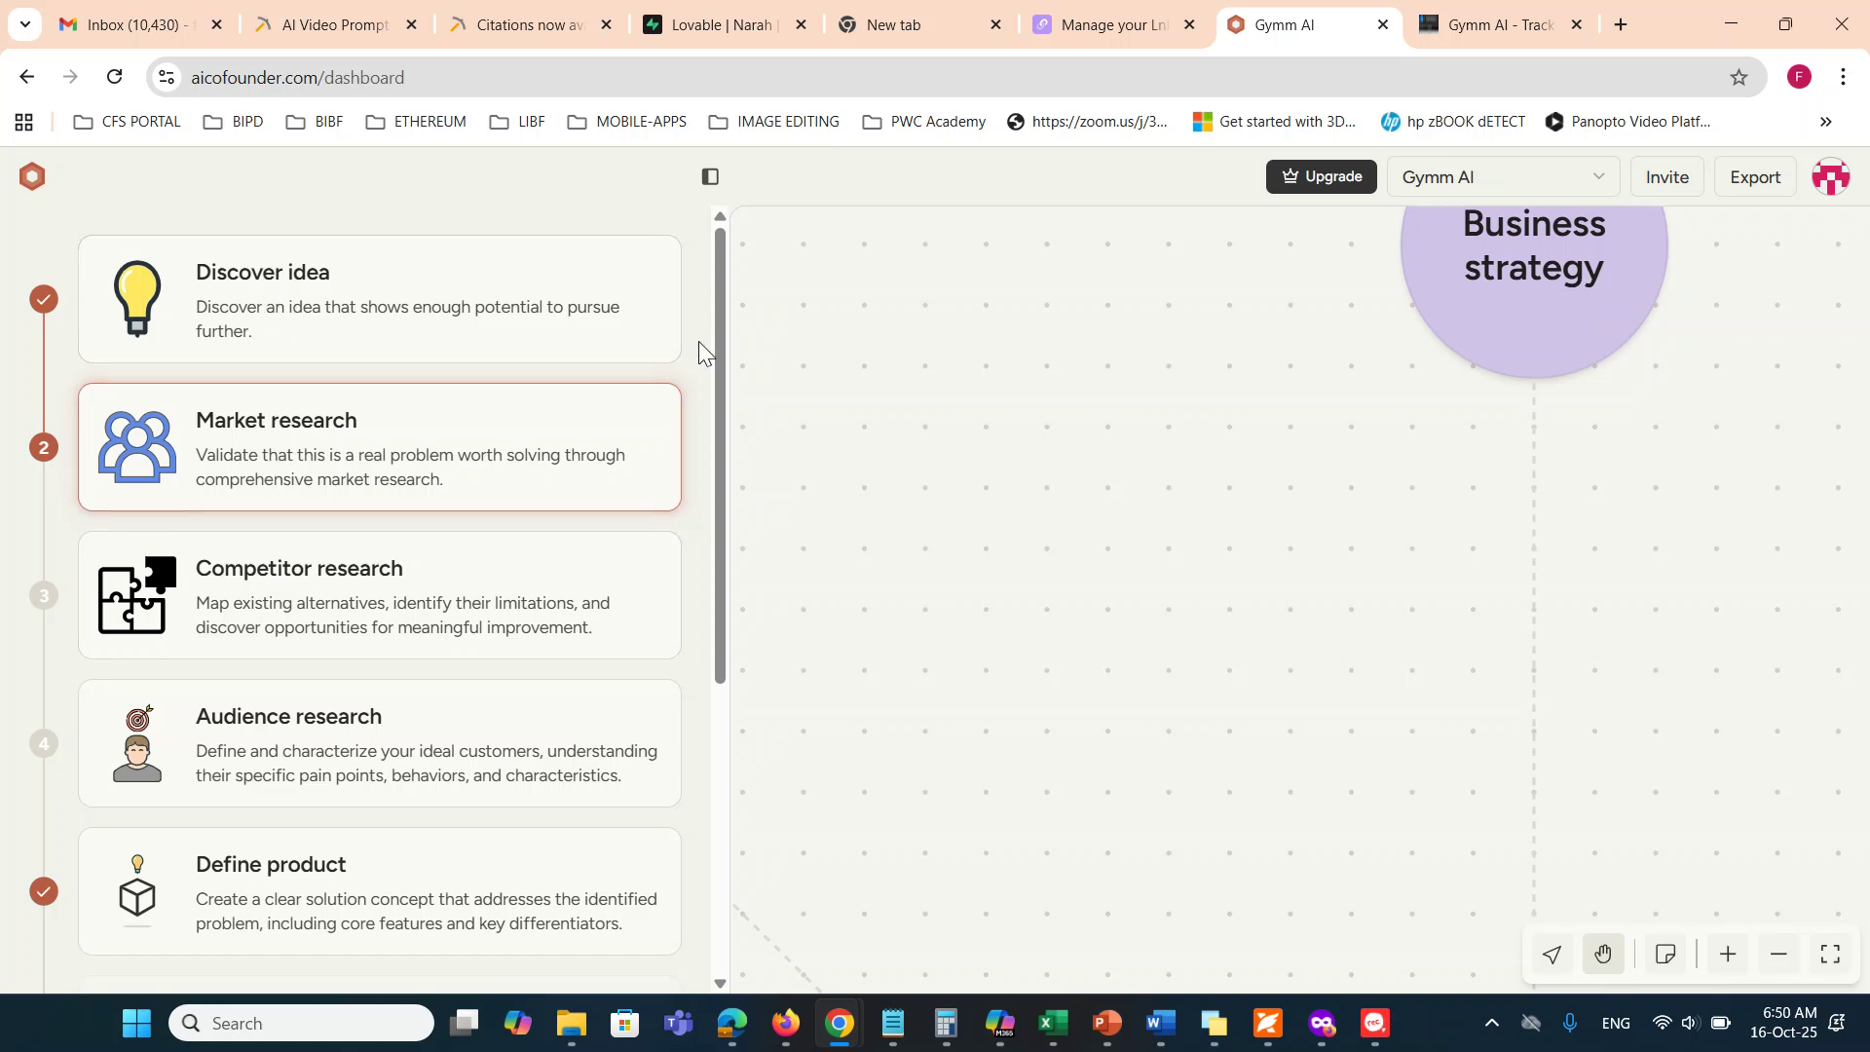
{"action": "left_click", "coordinate": [288, 307]}
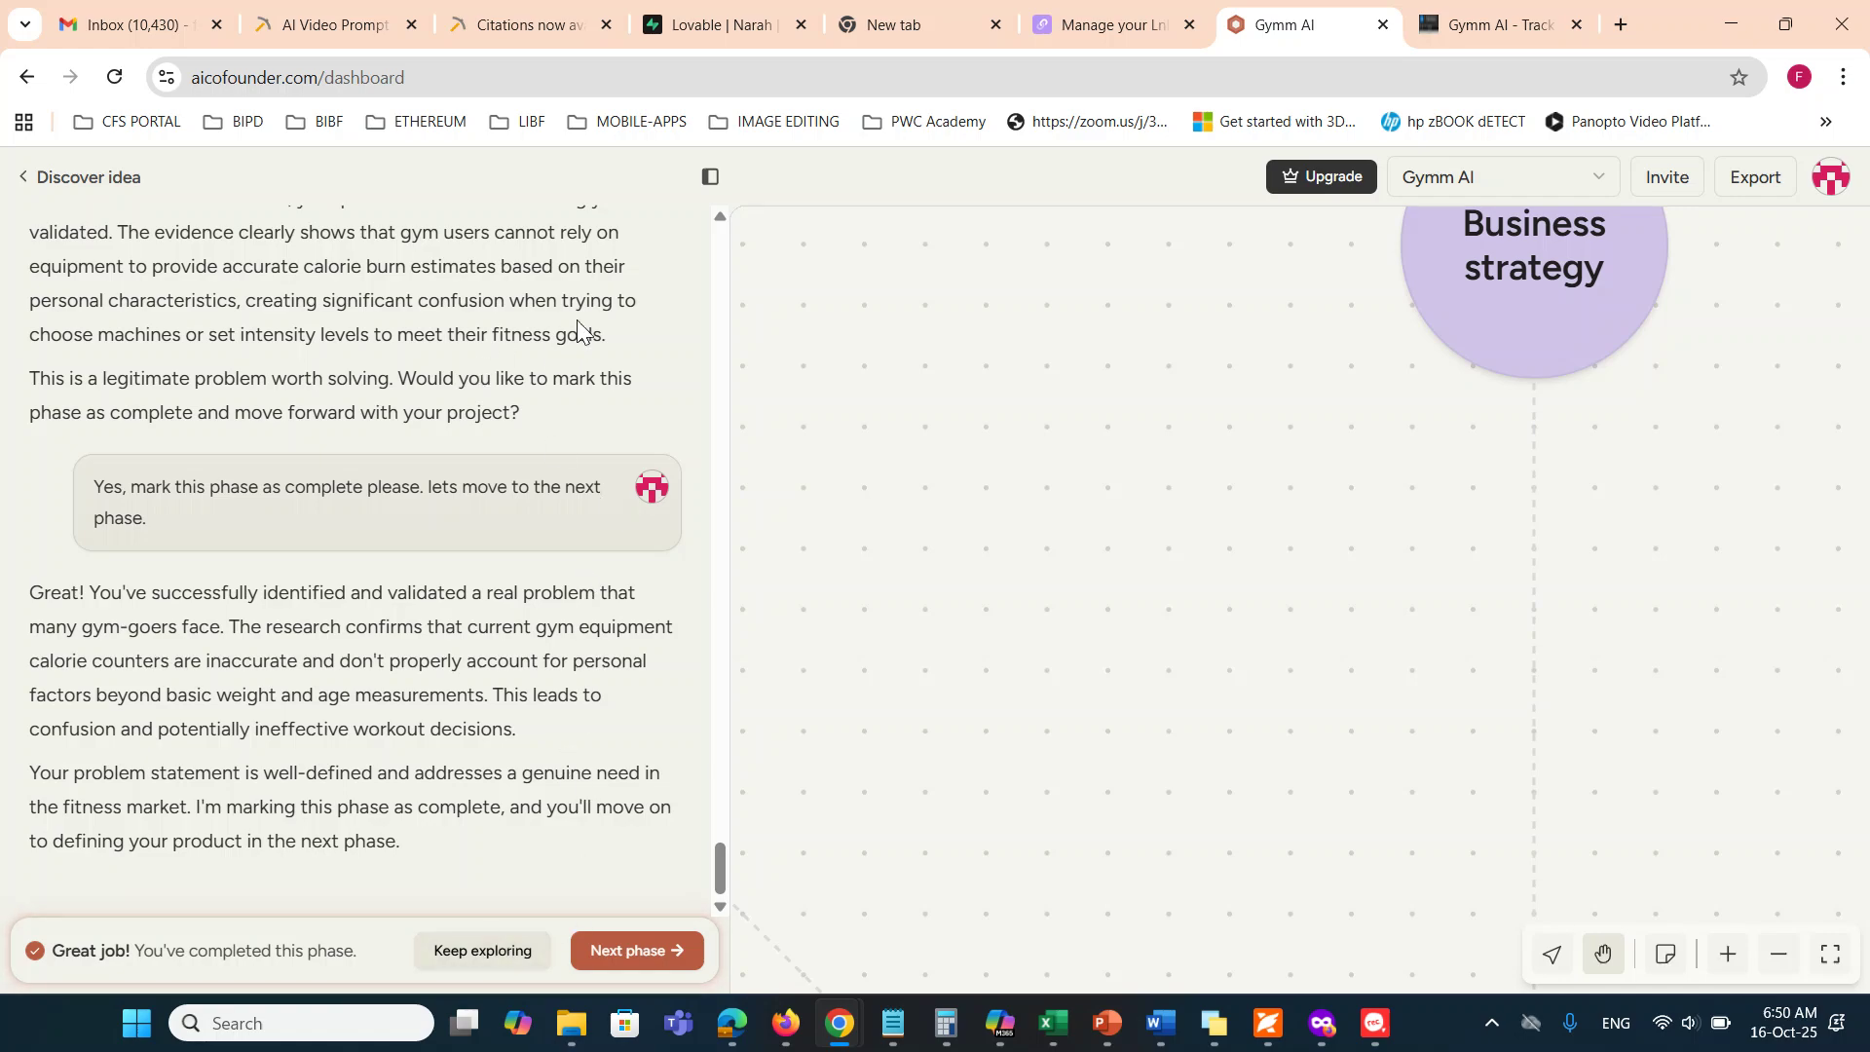
{"action": "scroll", "coordinate": [666, 306], "scroll_direction": "up", "scroll_amount": 5}
{"action": "scroll", "coordinate": [666, 307], "scroll_direction": "up", "scroll_amount": 10}
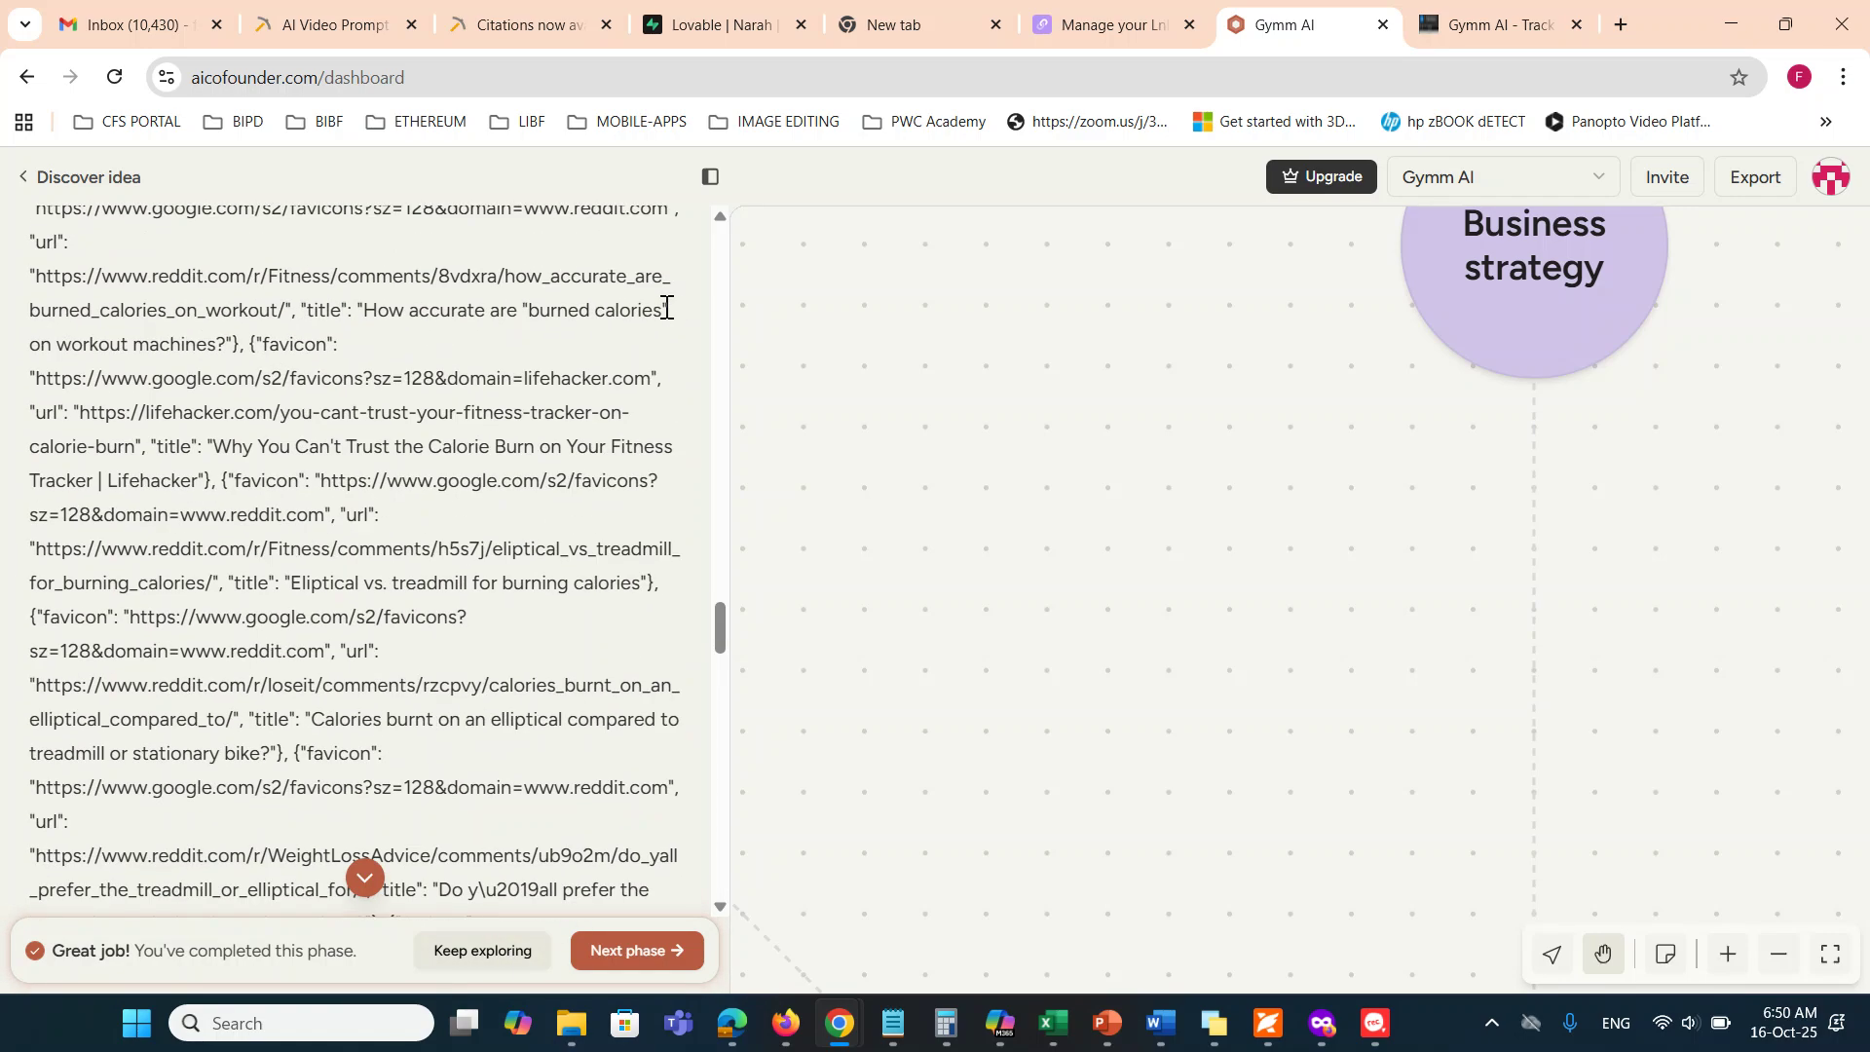
{"action": "scroll", "coordinate": [666, 307], "scroll_direction": "up", "scroll_amount": 15}
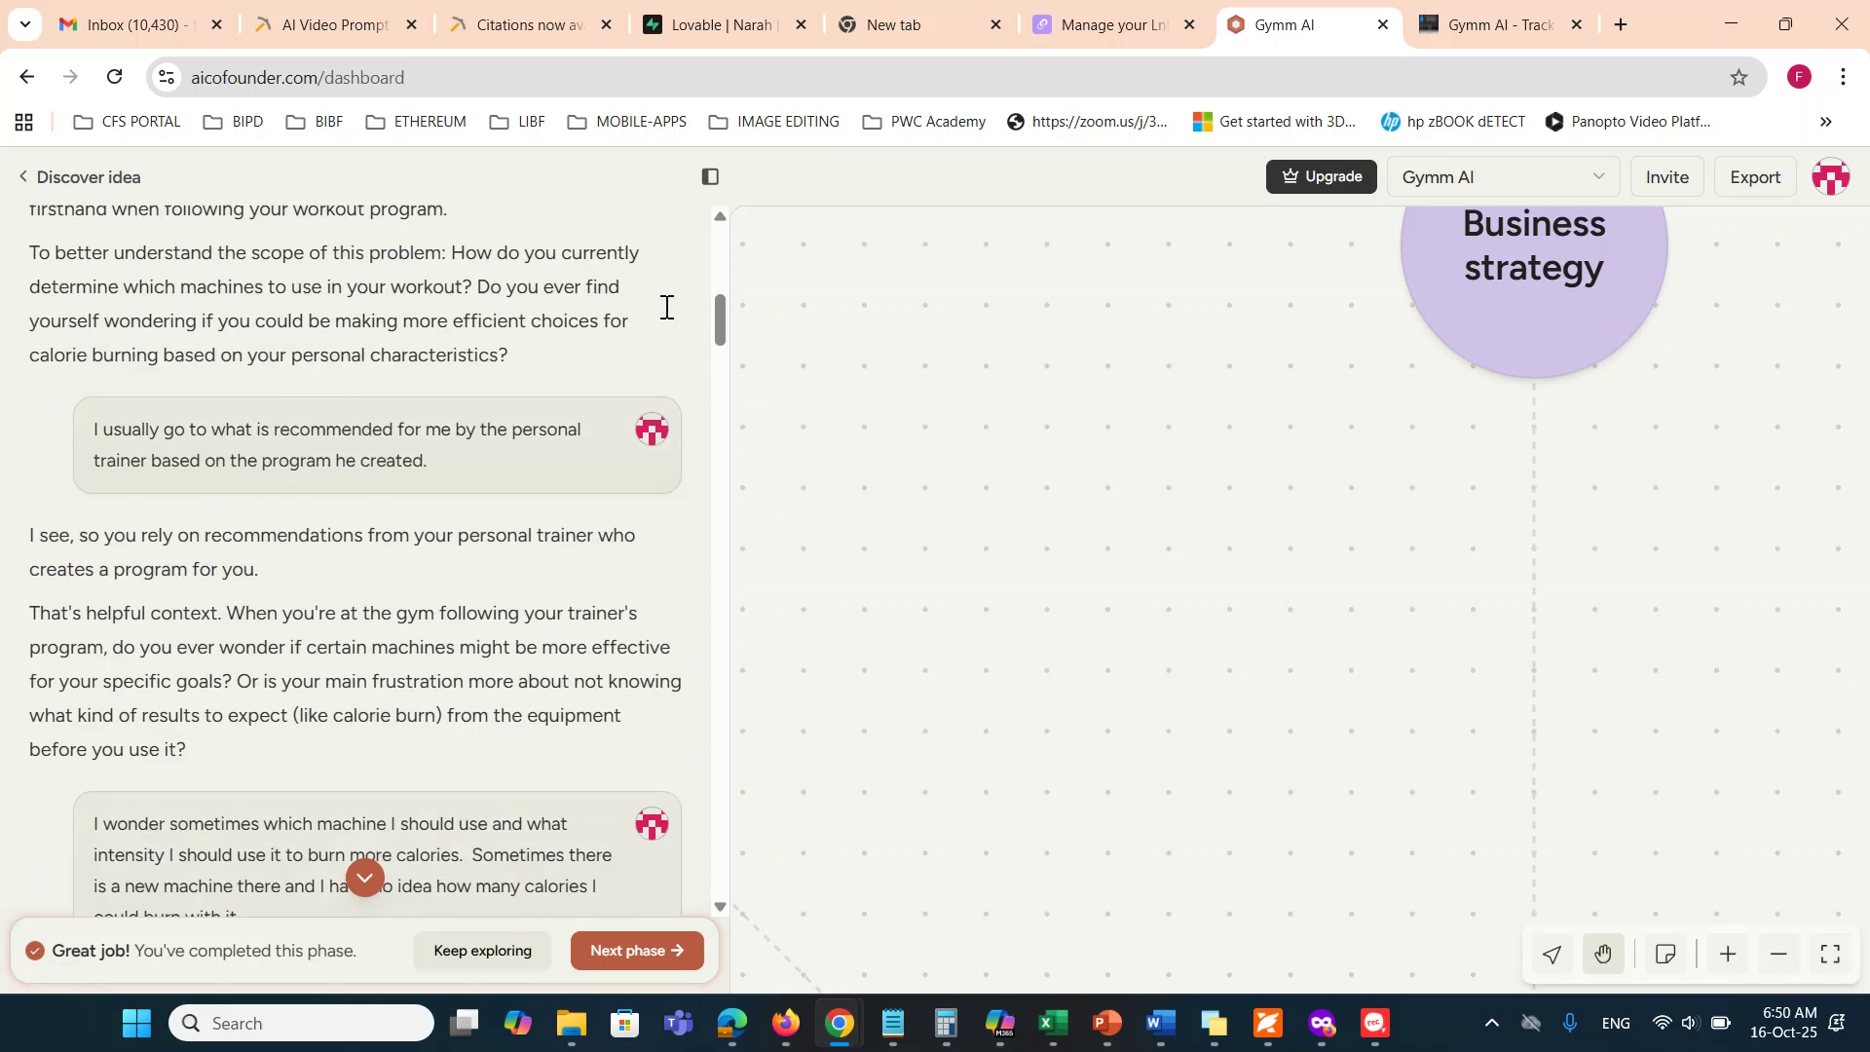
{"action": "scroll", "coordinate": [665, 306], "scroll_direction": "up", "scroll_amount": 1}
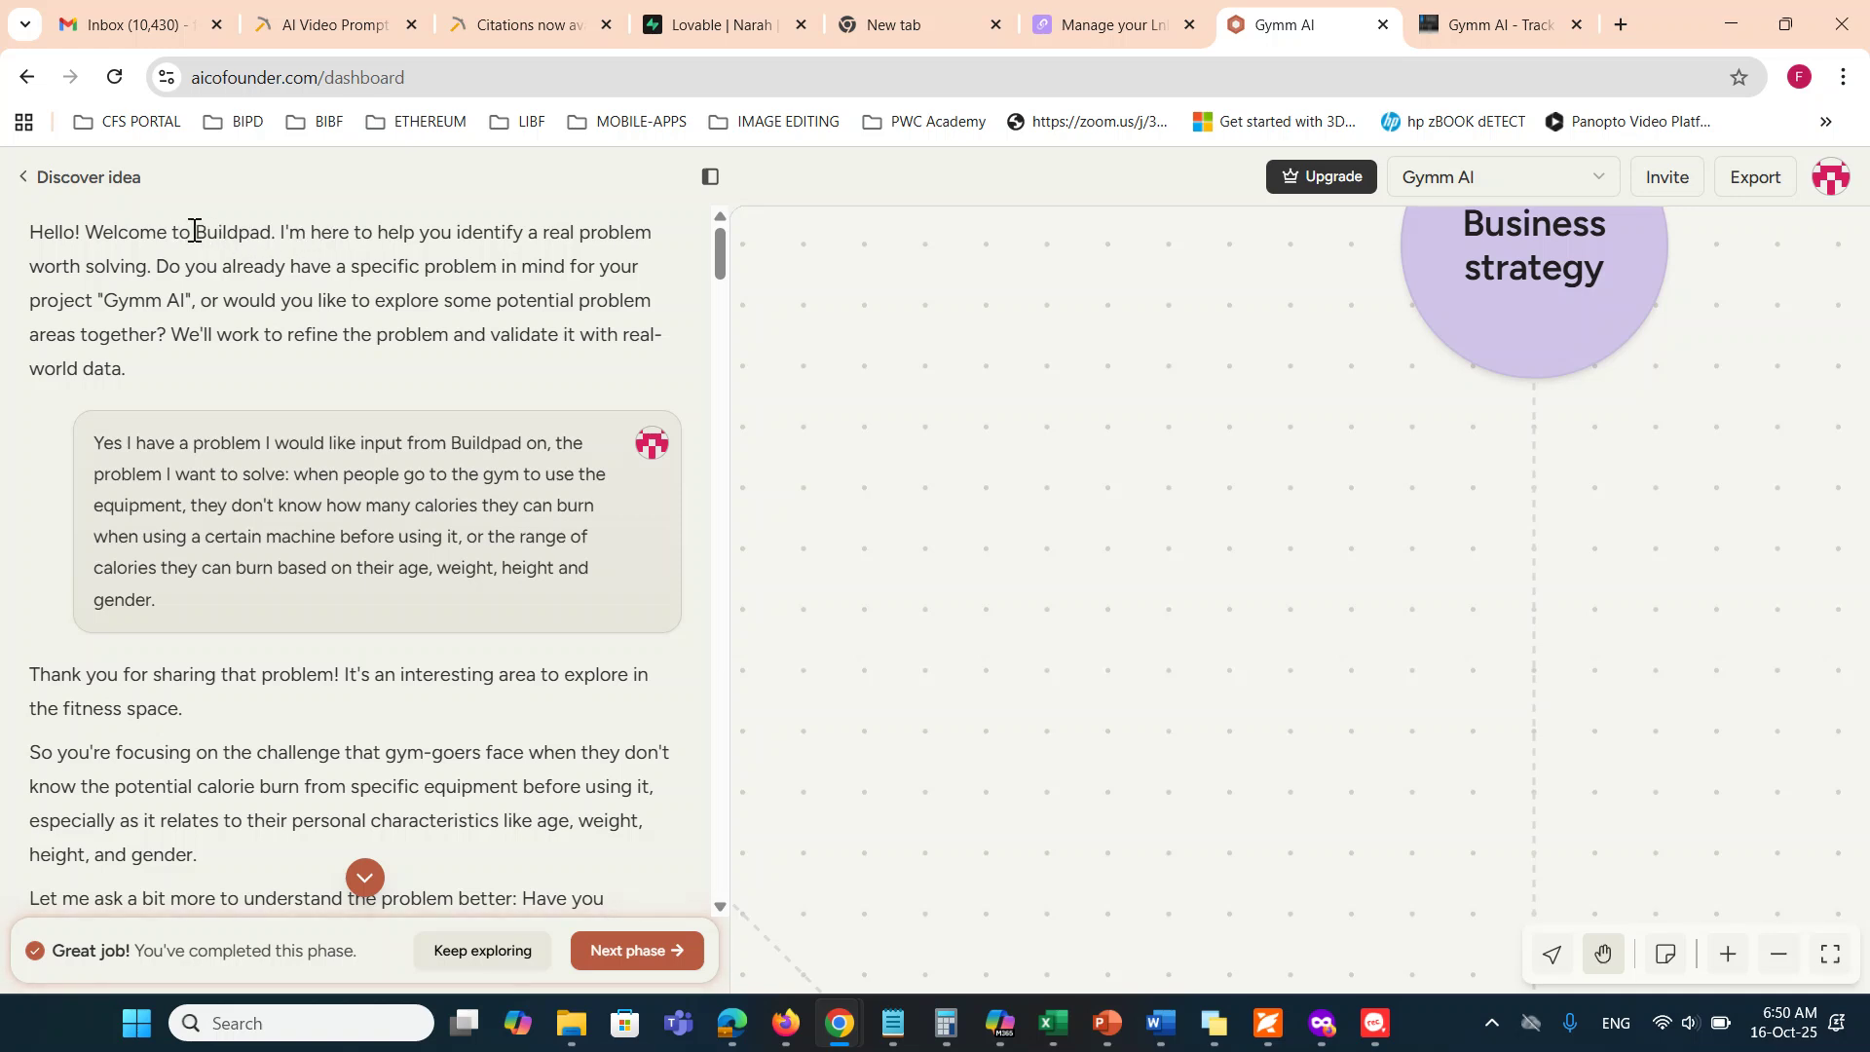
Highlight the Buildpad name in the greeting and the problem description about gym calorie burn in the first reply
{"action": "left_click_drag", "start_coordinate": [194, 229], "coordinate": [260, 232]}
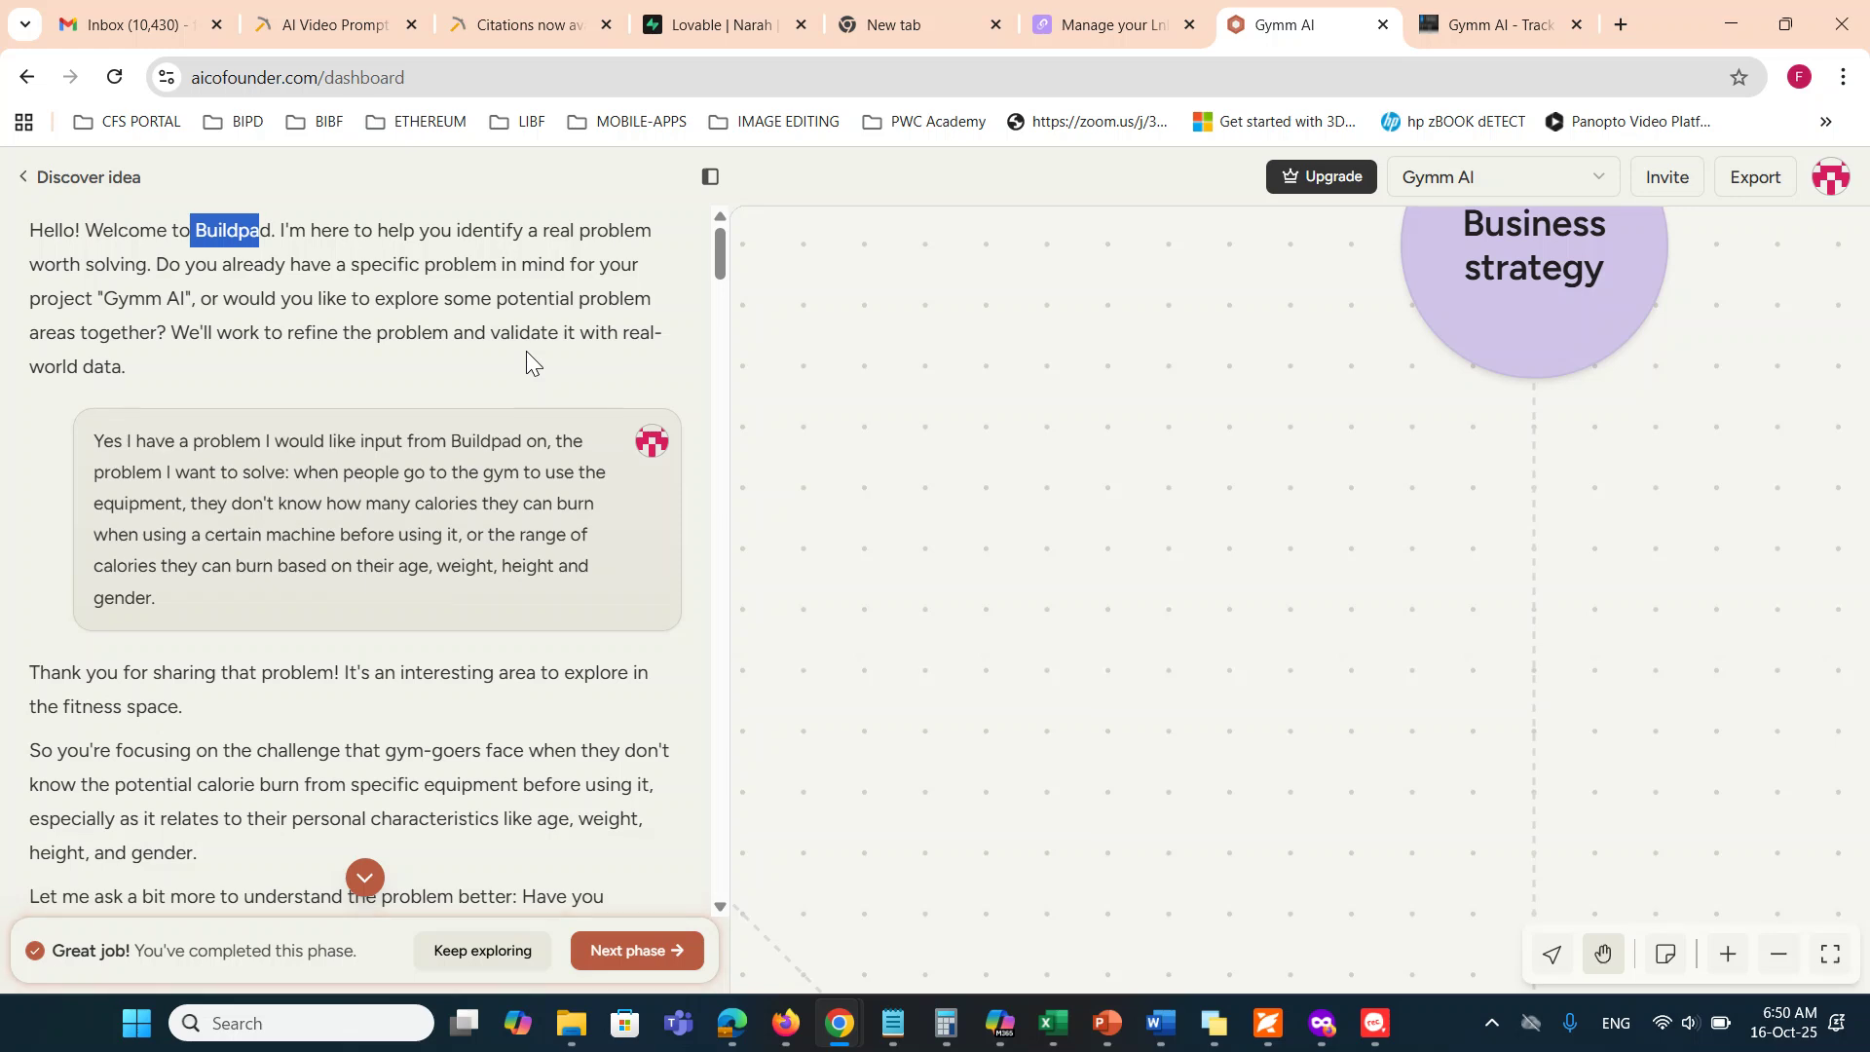
{"action": "scroll", "coordinate": [526, 355], "scroll_direction": "down", "scroll_amount": 1}
{"action": "scroll", "coordinate": [525, 352], "scroll_direction": "up", "scroll_amount": 1}
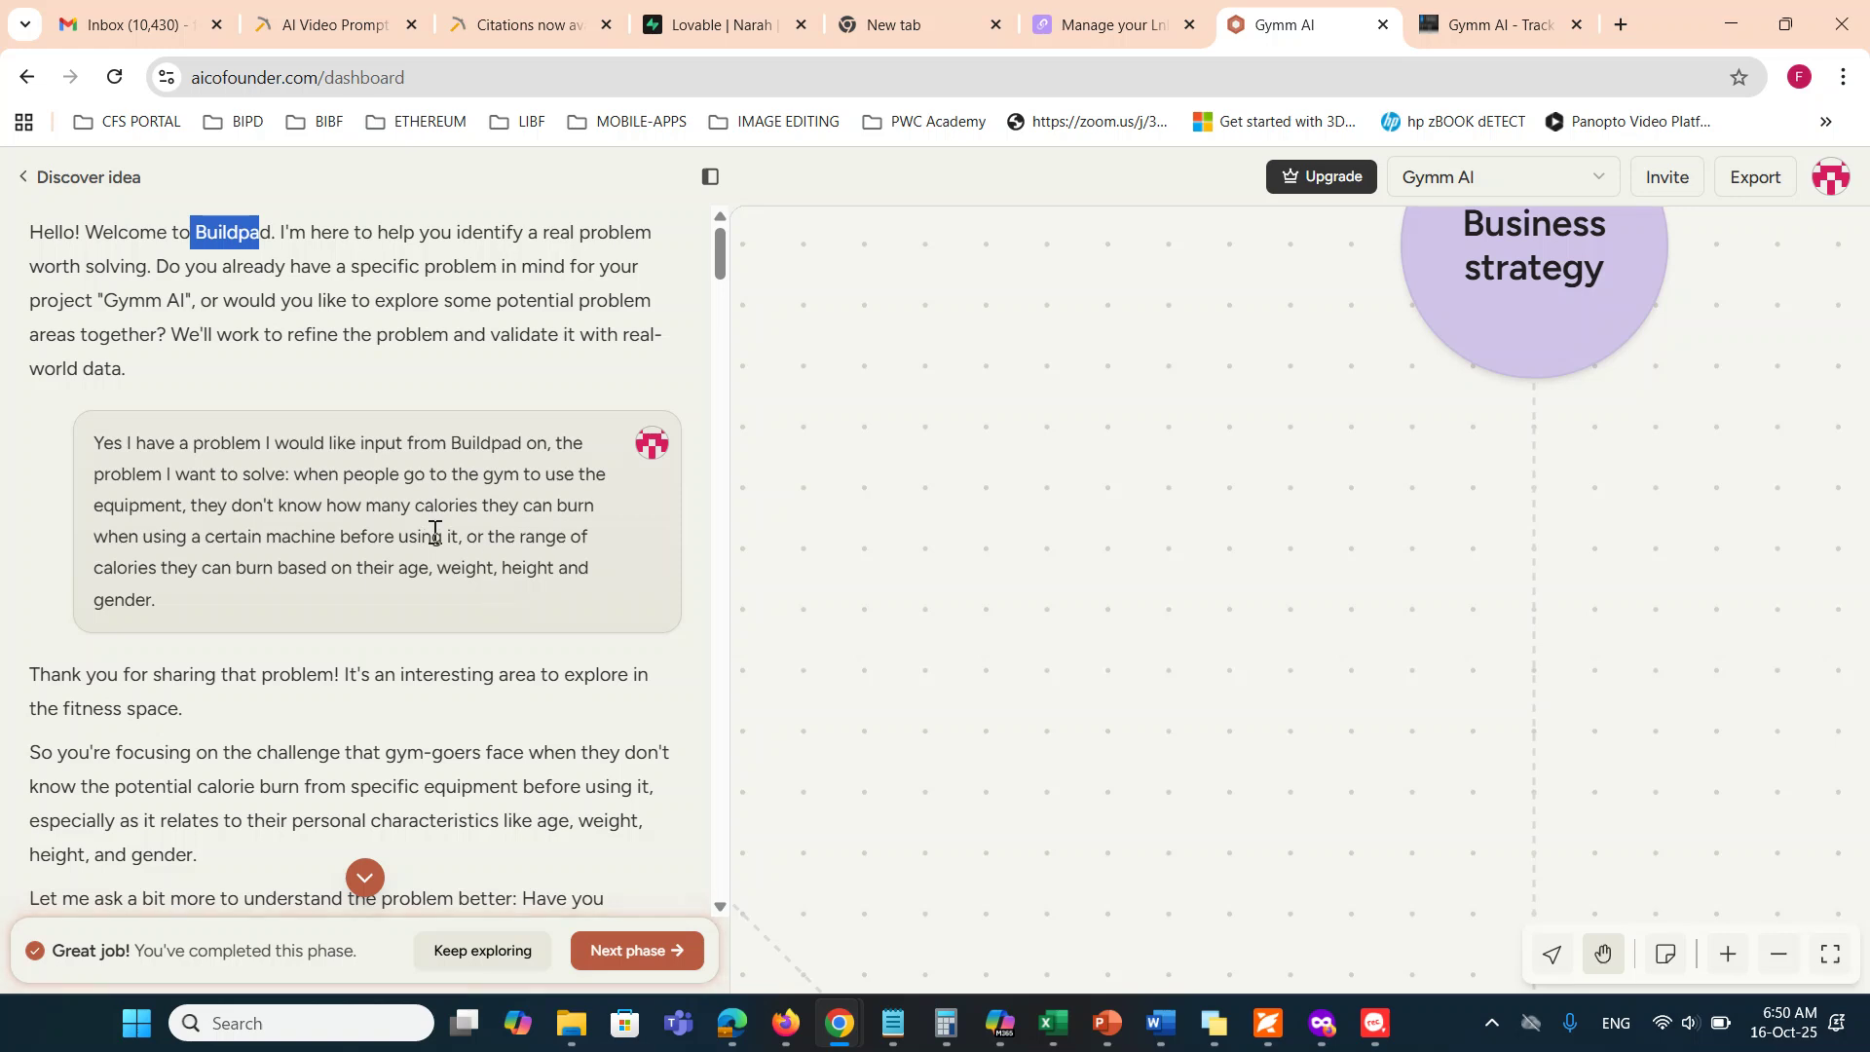
{"action": "left_click", "coordinate": [309, 476]}
{"action": "left_click_drag", "start_coordinate": [309, 477], "coordinate": [530, 567]}
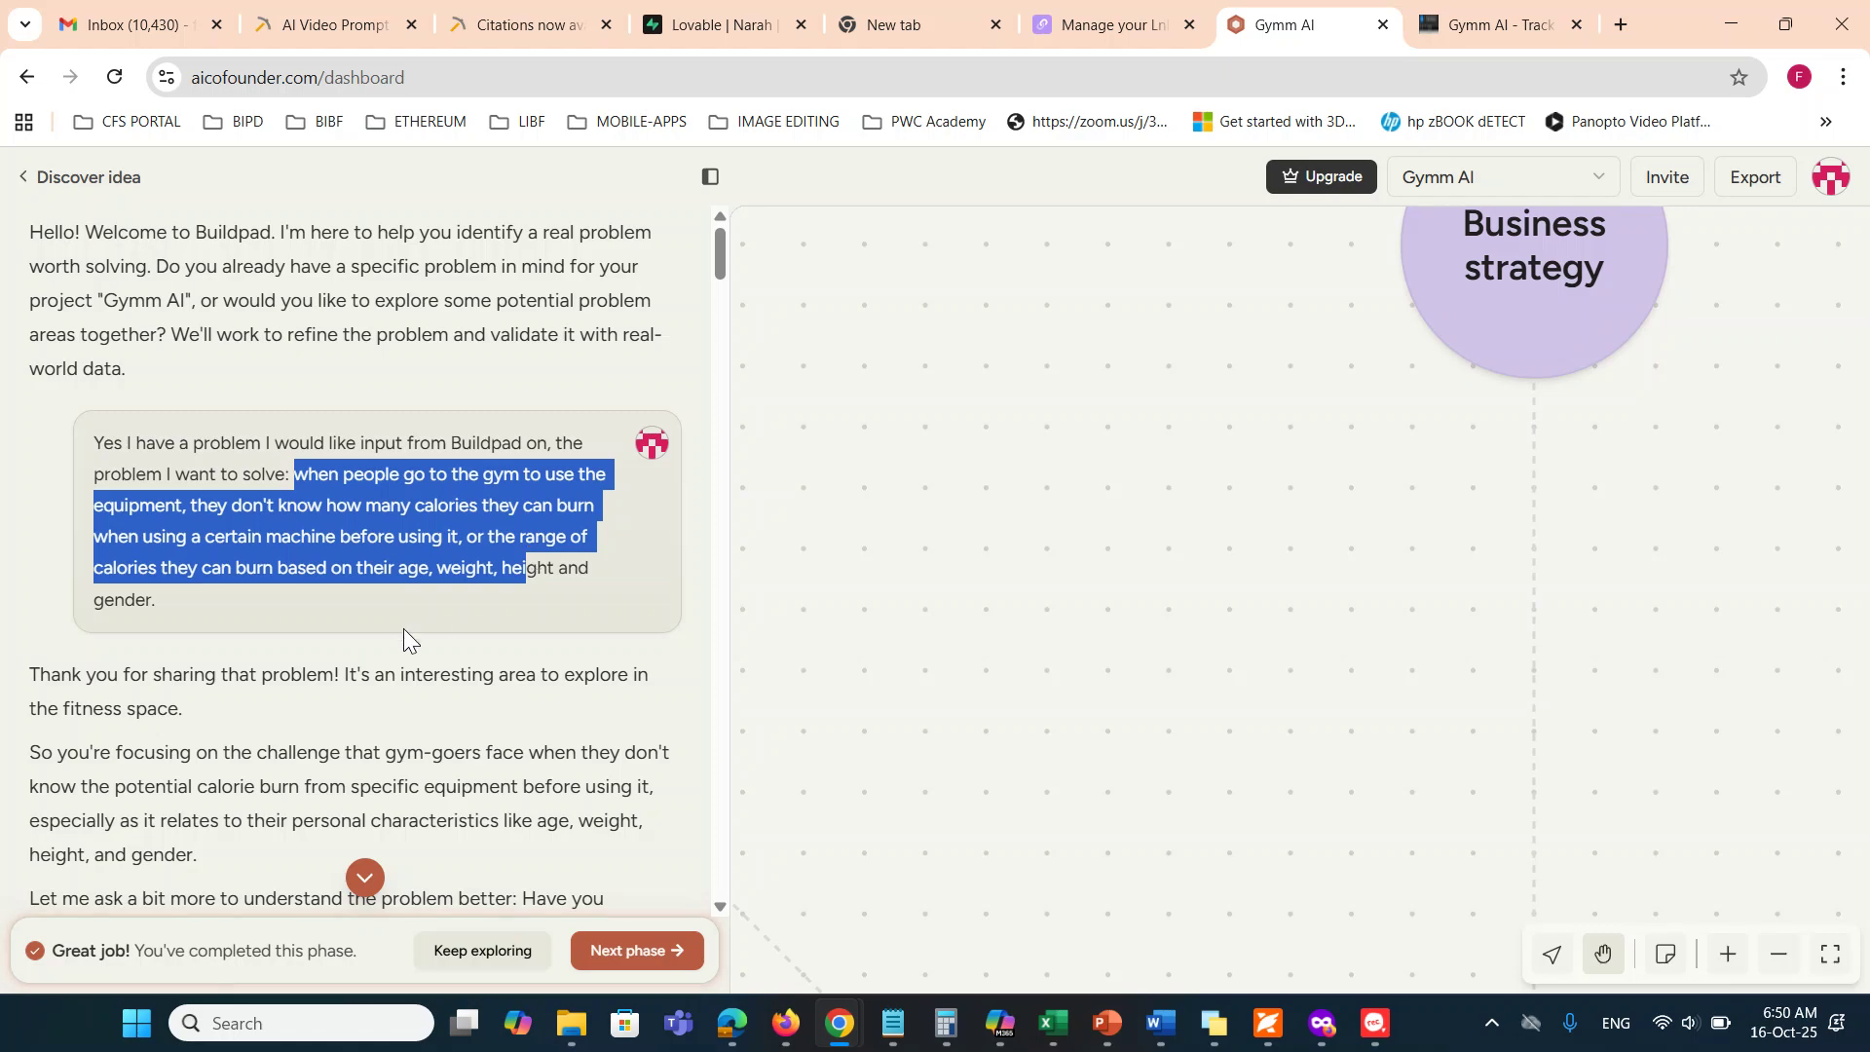
Read through the rest of the Discover idea conversation to its latest messages
{"action": "scroll", "coordinate": [403, 628], "scroll_direction": "down", "scroll_amount": 5}
{"action": "scroll", "coordinate": [404, 628], "scroll_direction": "down", "scroll_amount": 10}
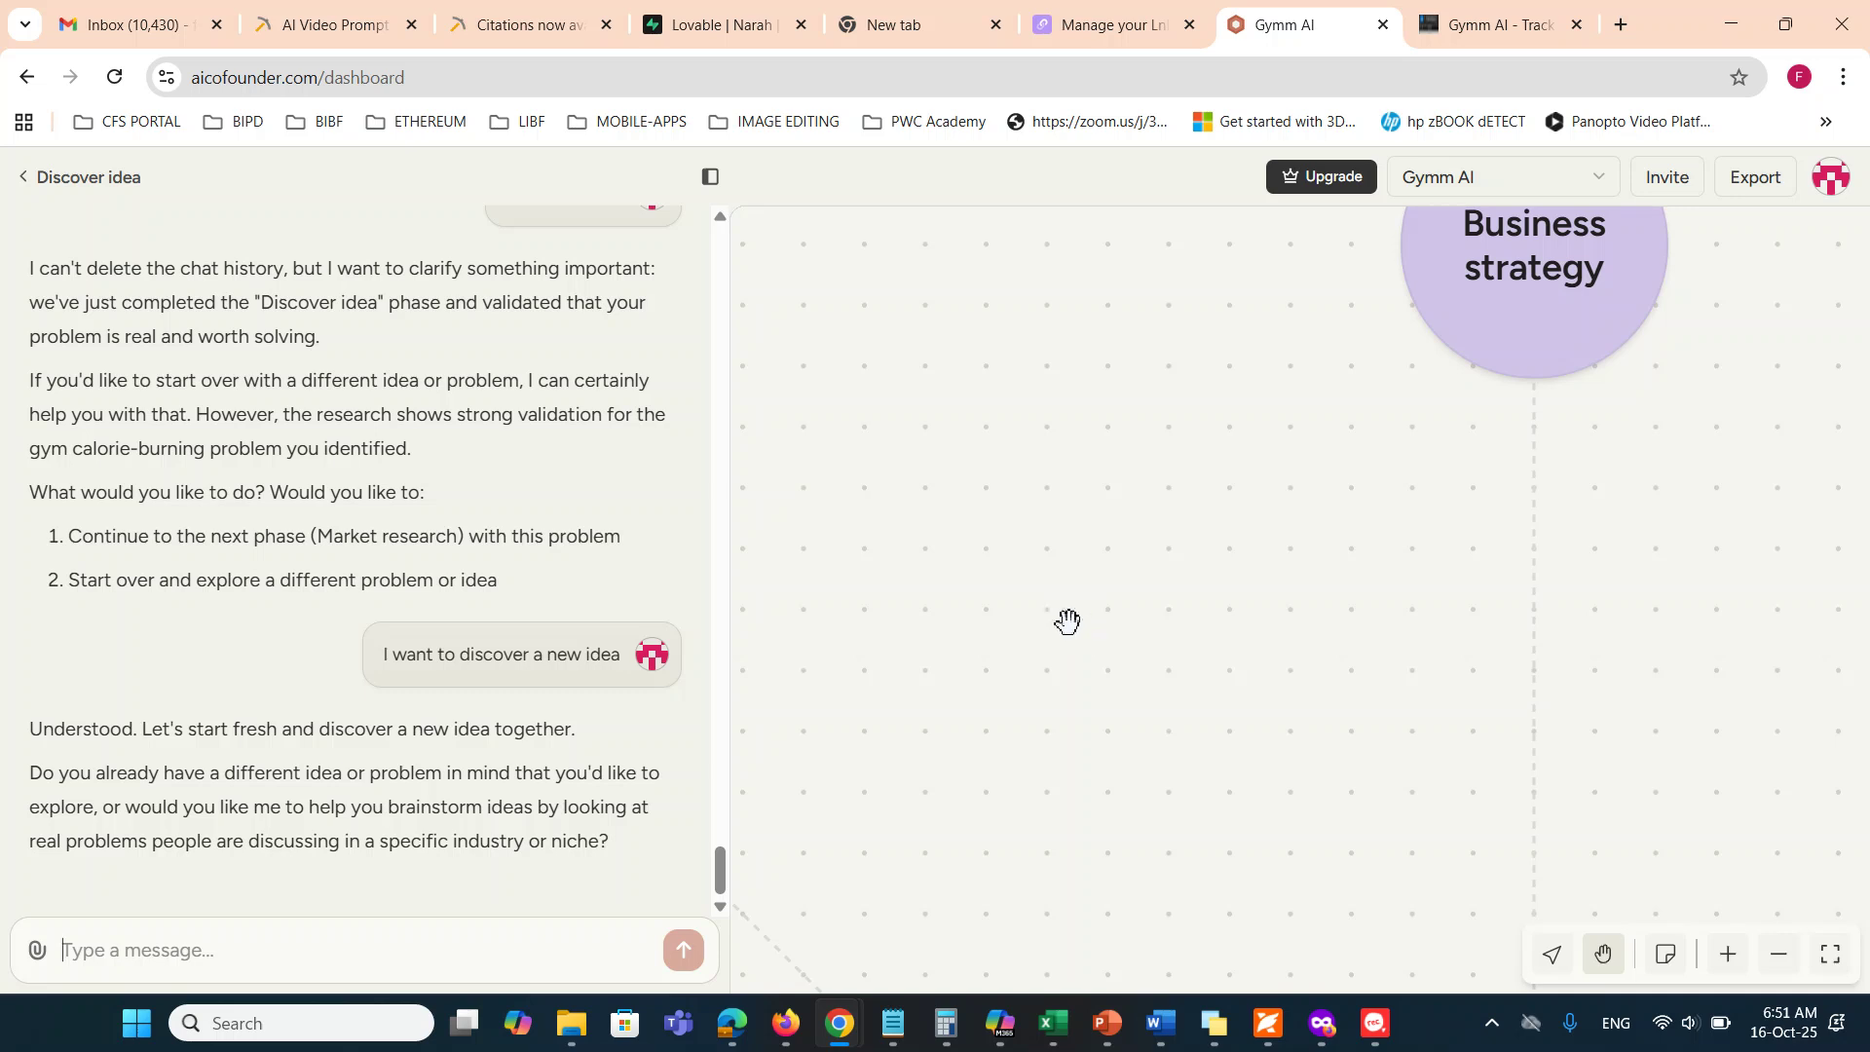
{"action": "scroll", "coordinate": [1067, 621], "scroll_direction": "up", "scroll_amount": 5}
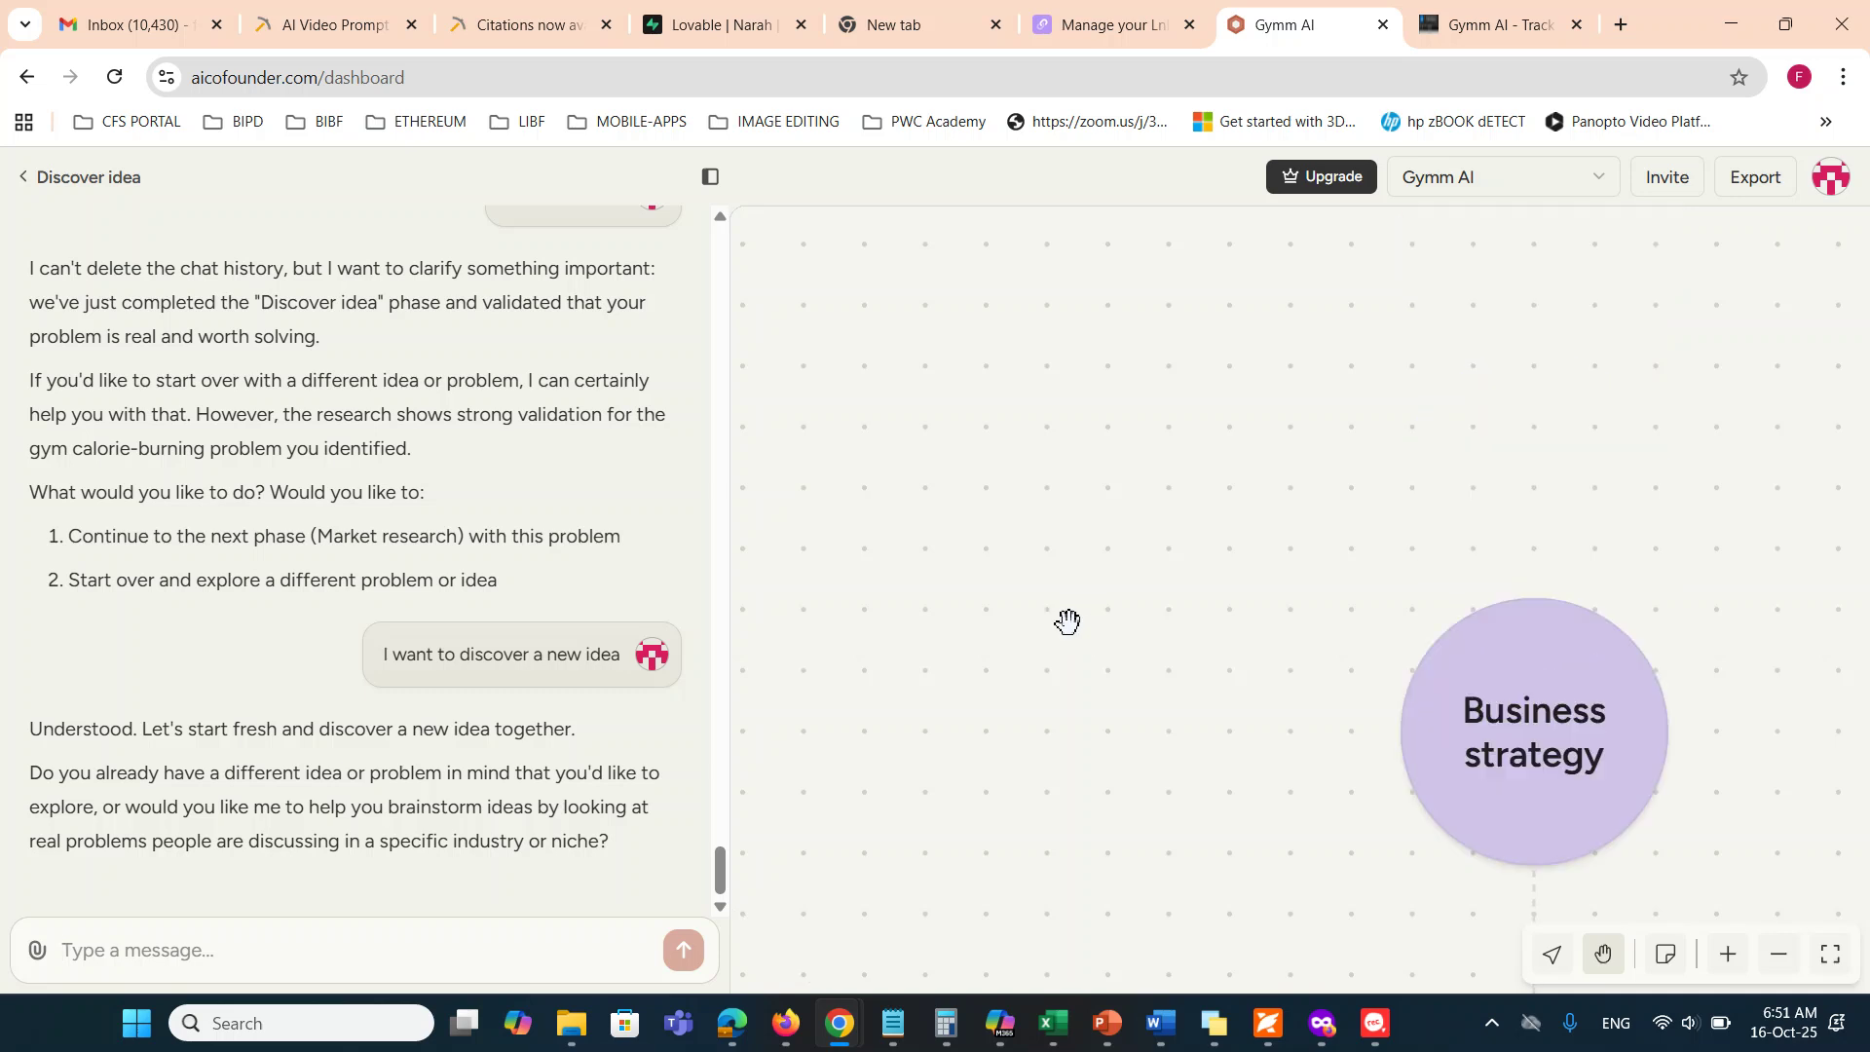
Return to the project phase overview and review all phases from Discover idea to Market product
{"action": "left_click", "coordinate": [24, 177]}
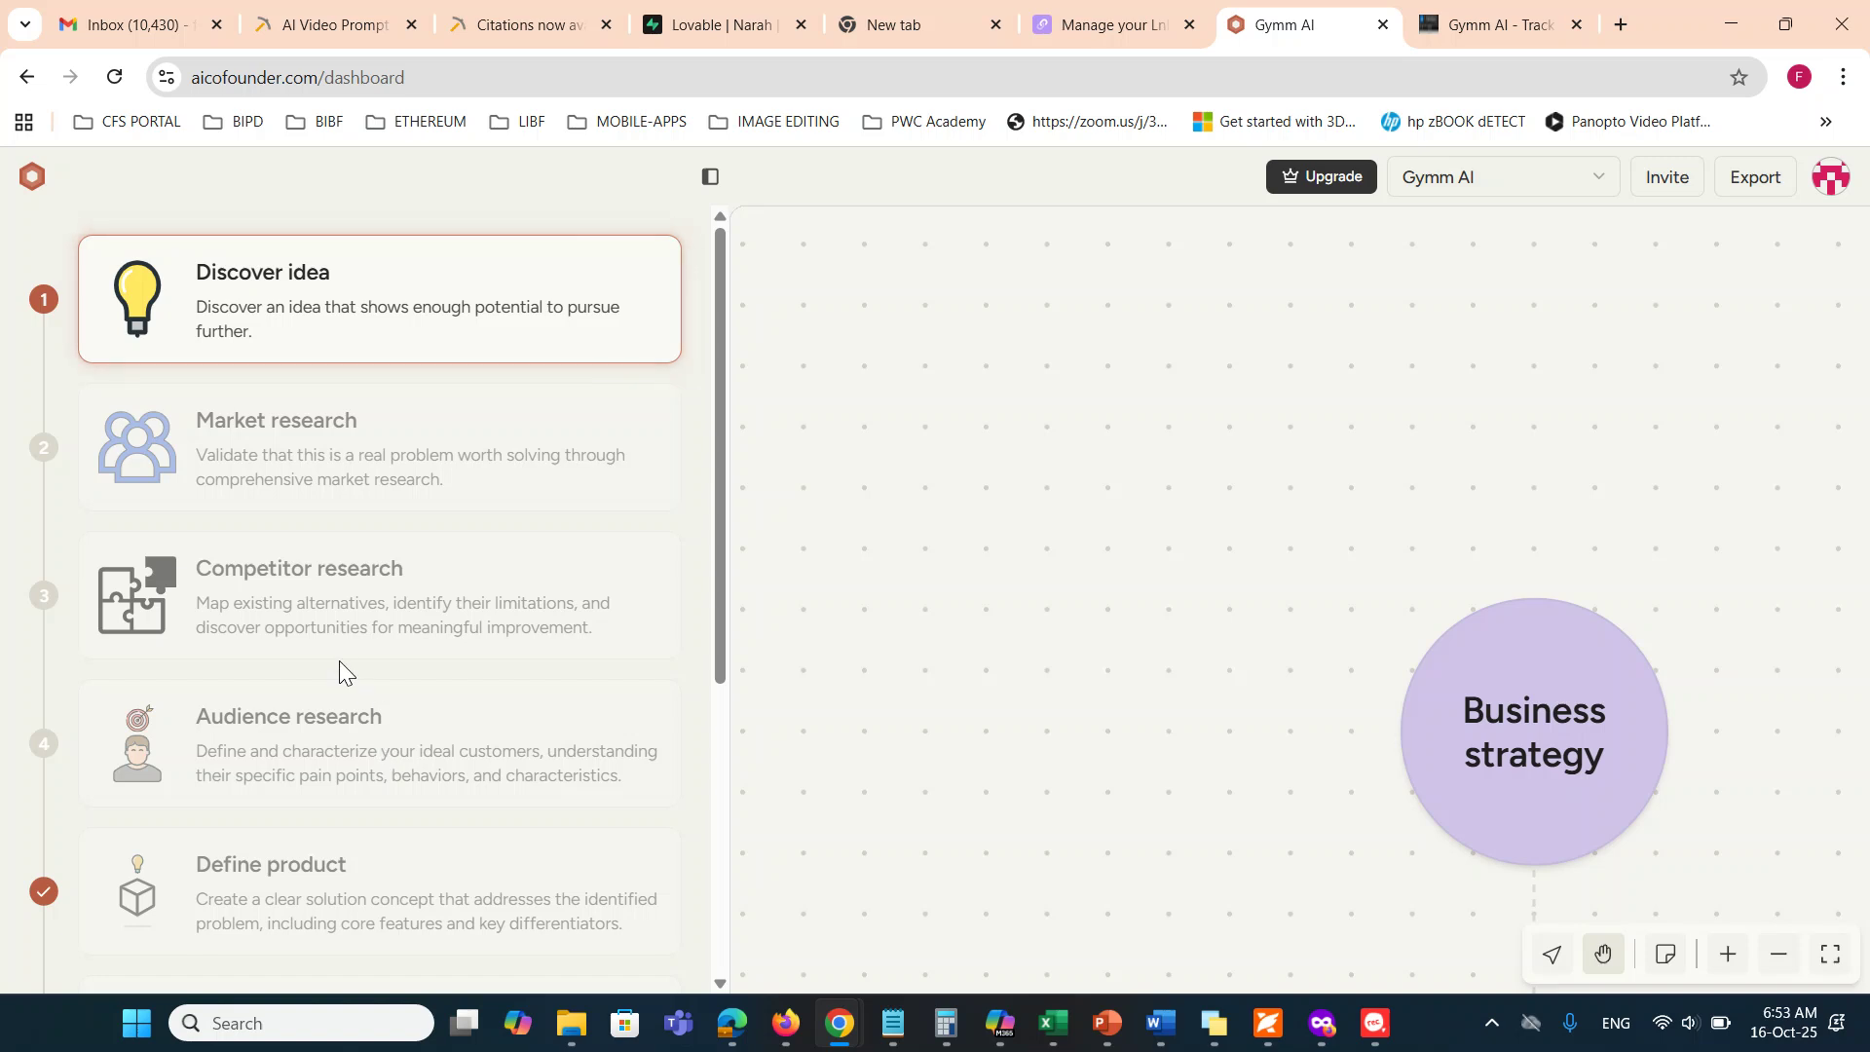
{"action": "scroll", "coordinate": [339, 660], "scroll_direction": "down", "scroll_amount": 3}
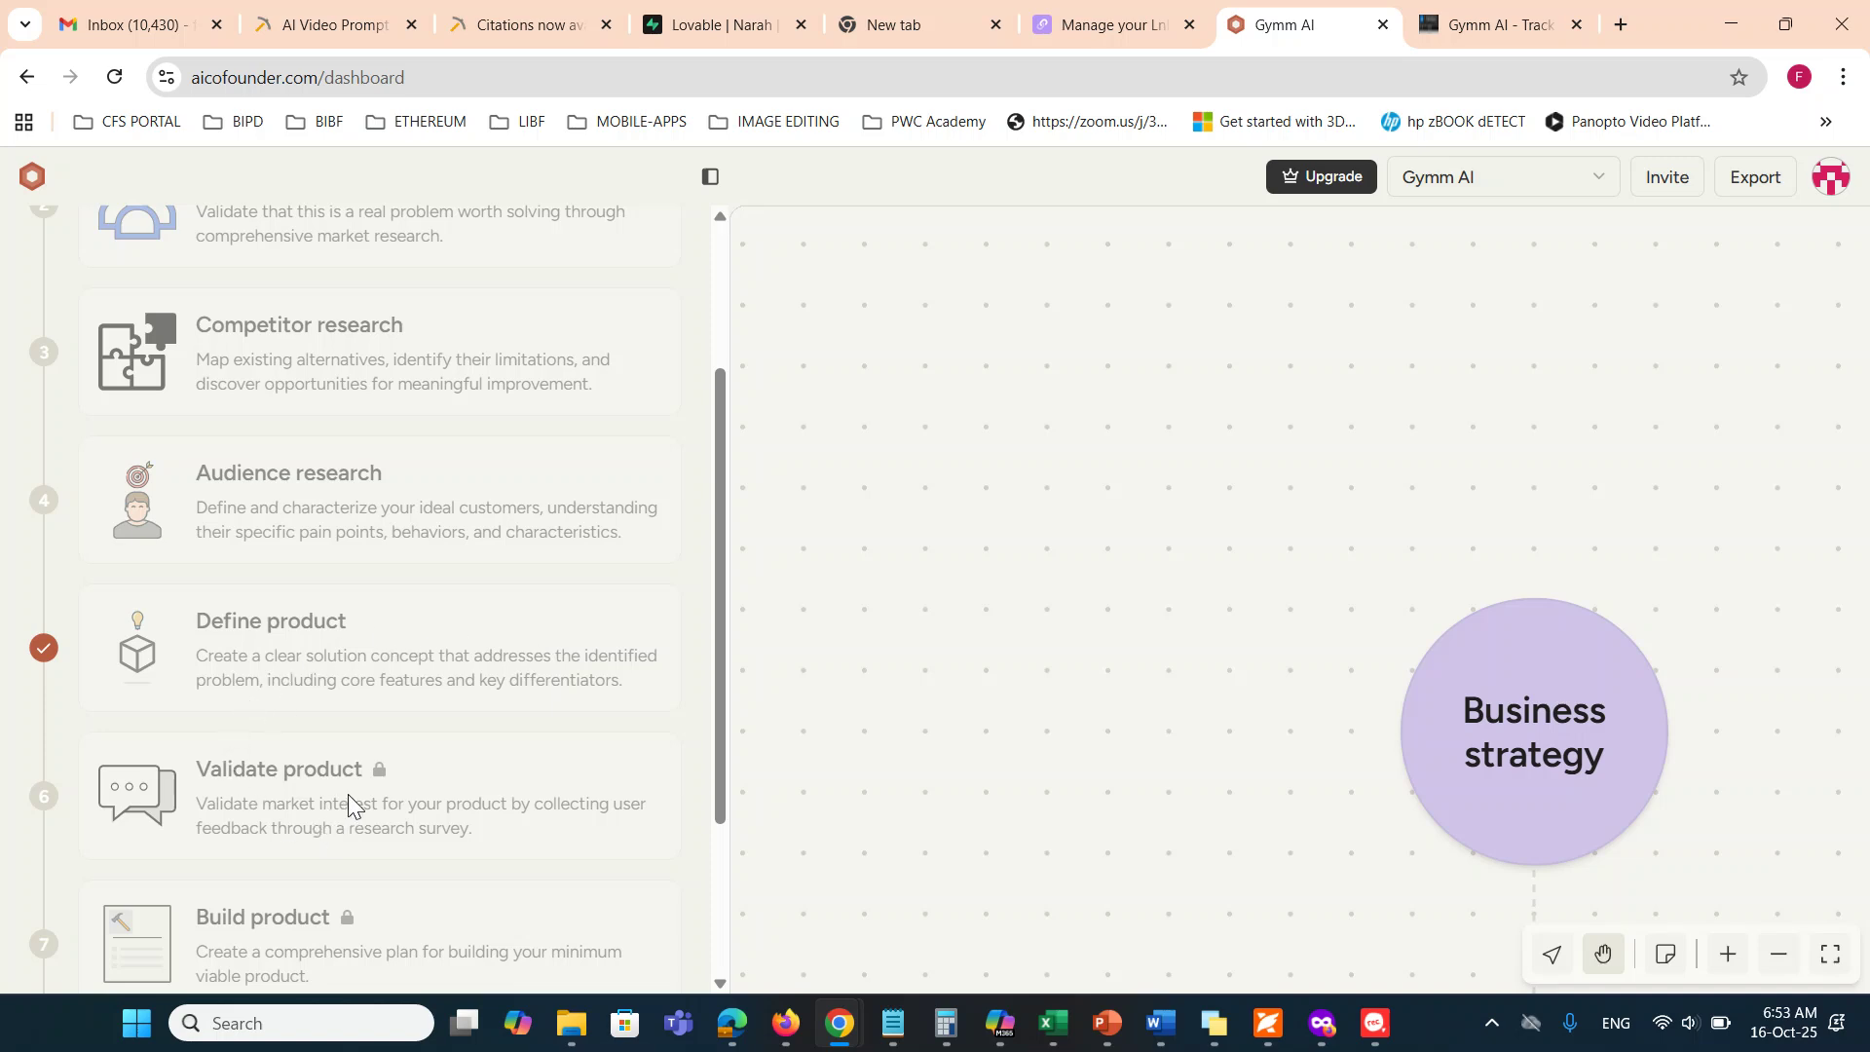
{"action": "scroll", "coordinate": [434, 687], "scroll_direction": "down", "scroll_amount": 3}
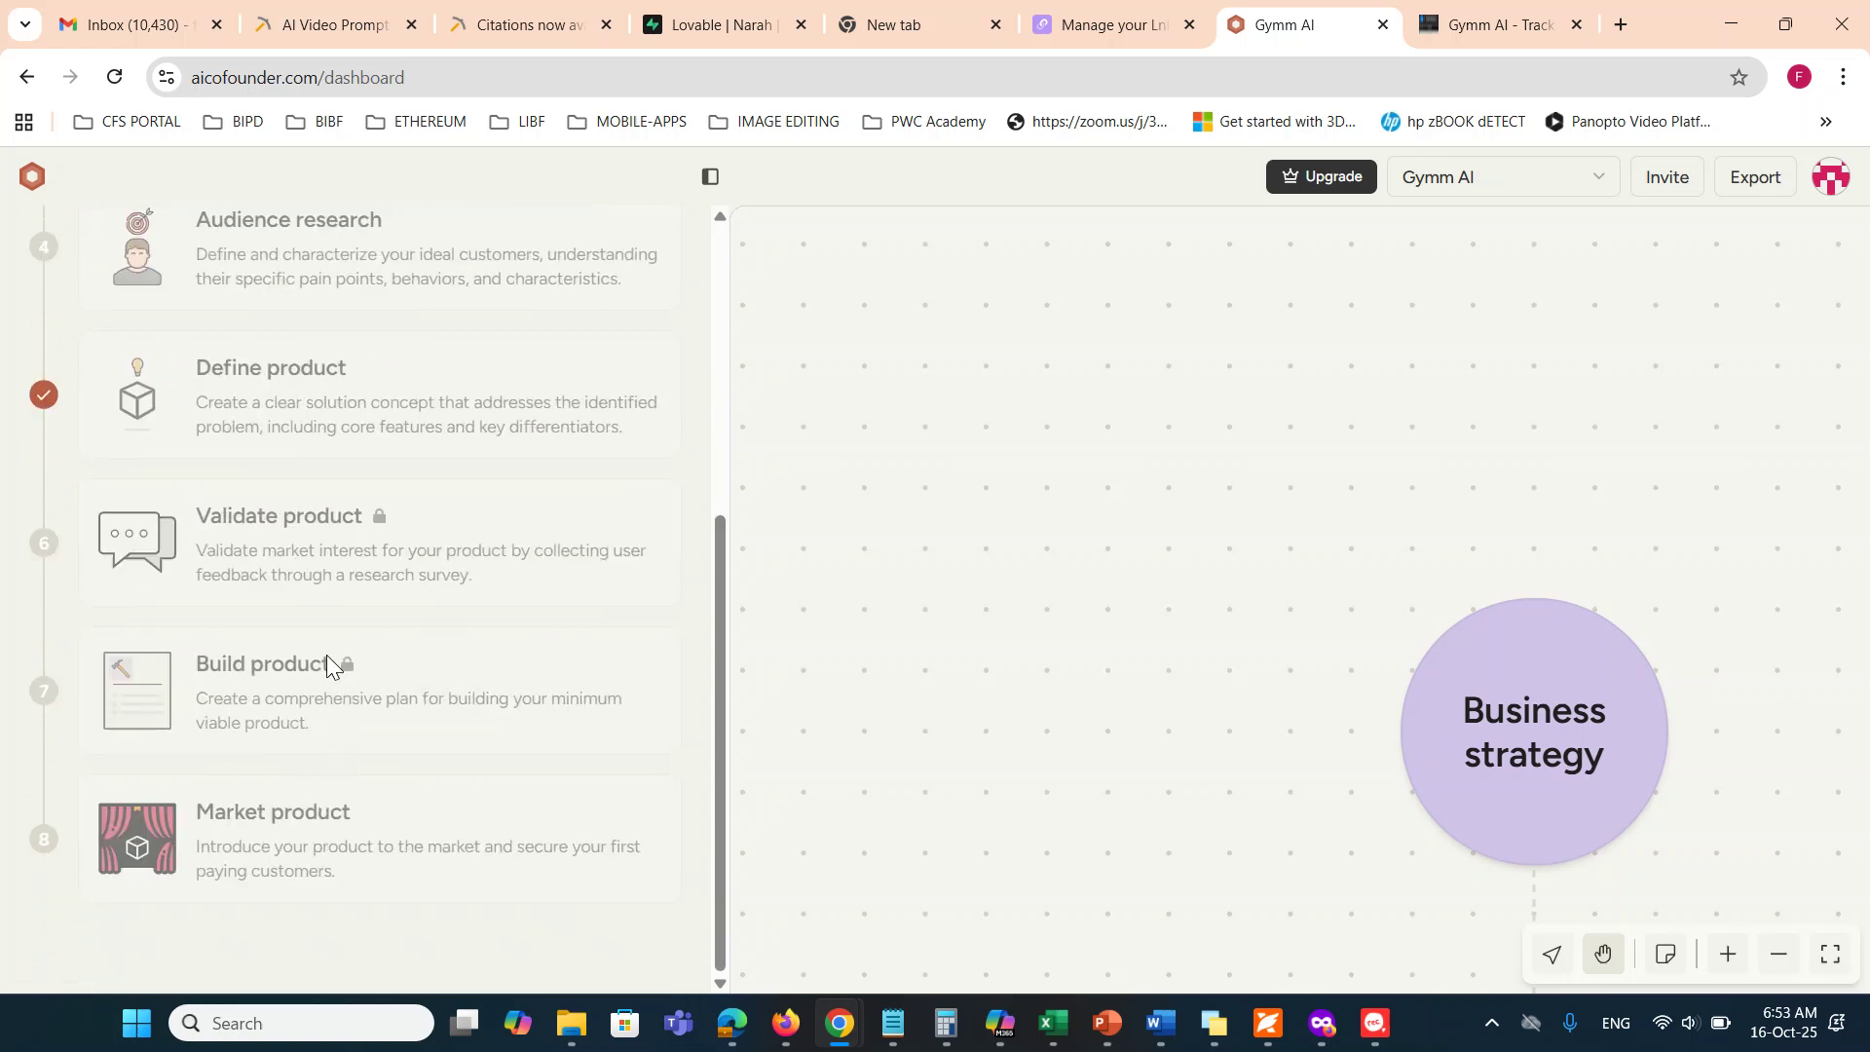
{"action": "scroll", "coordinate": [328, 658], "scroll_direction": "up", "scroll_amount": 5}
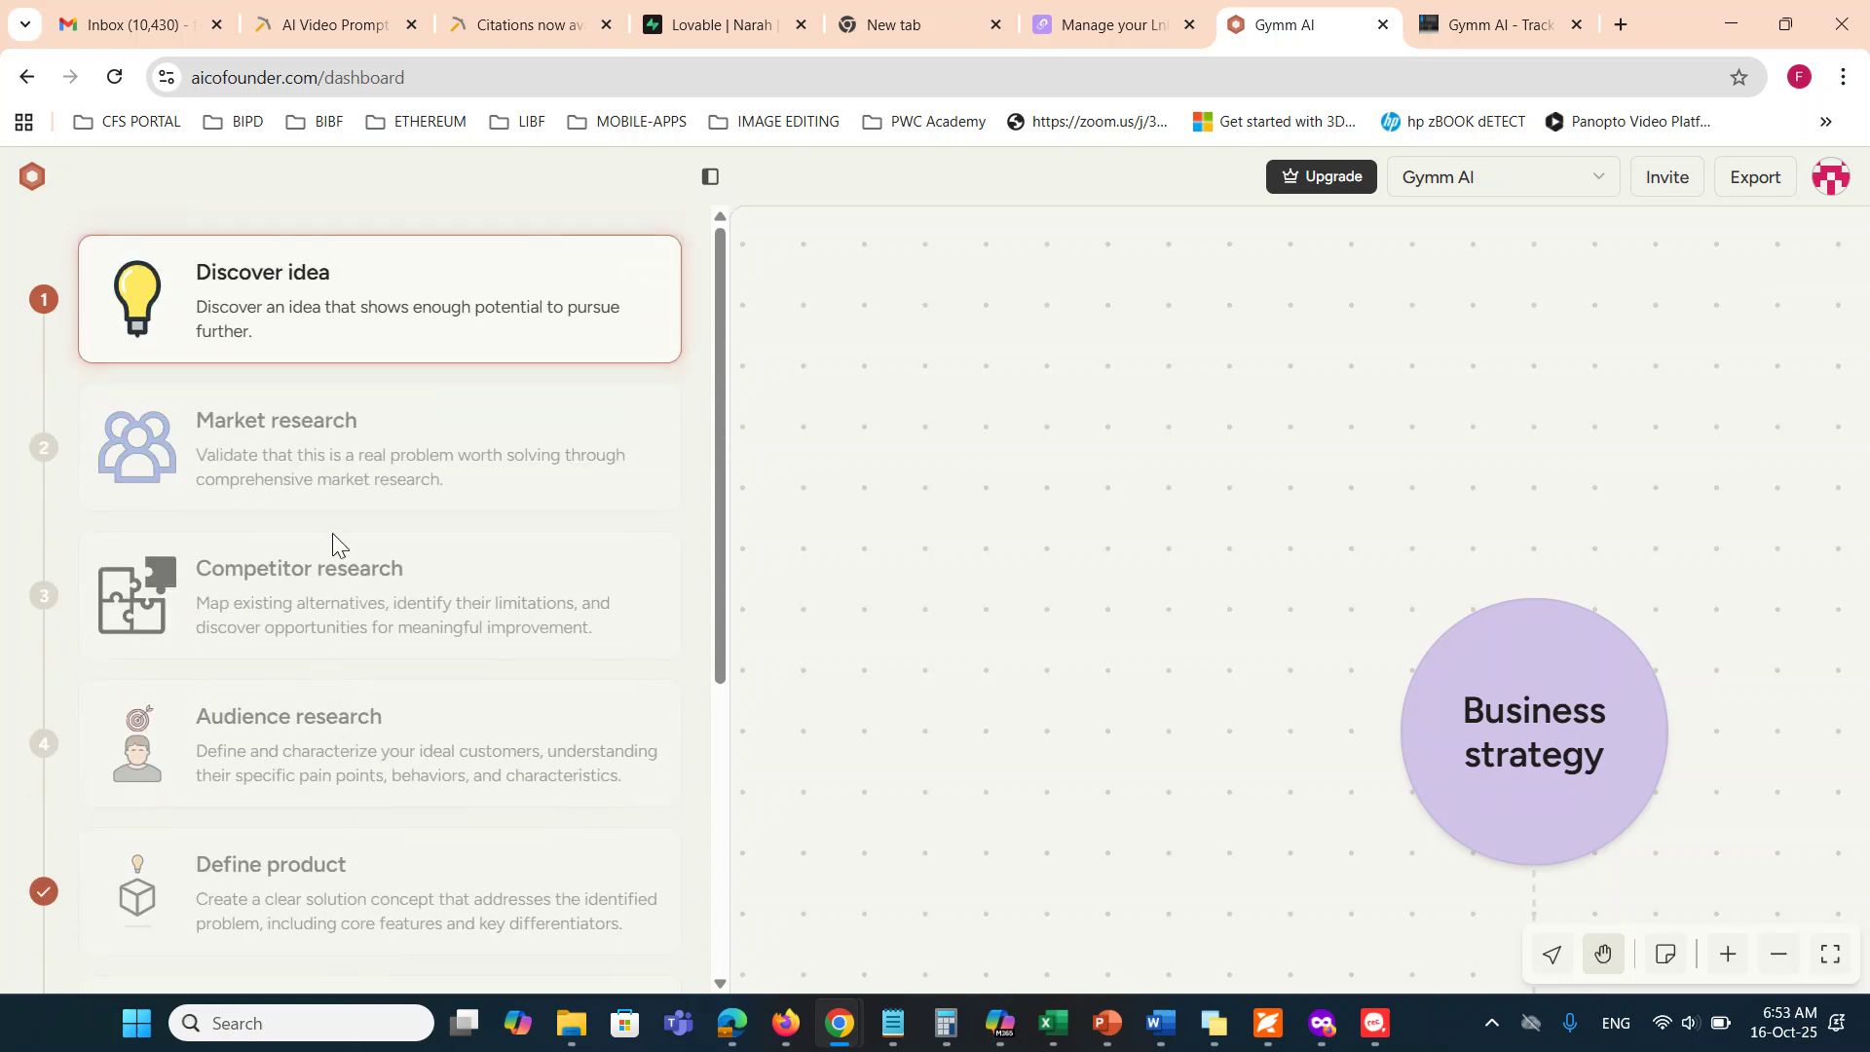
{"action": "scroll", "coordinate": [332, 542], "scroll_direction": "down", "scroll_amount": 5}
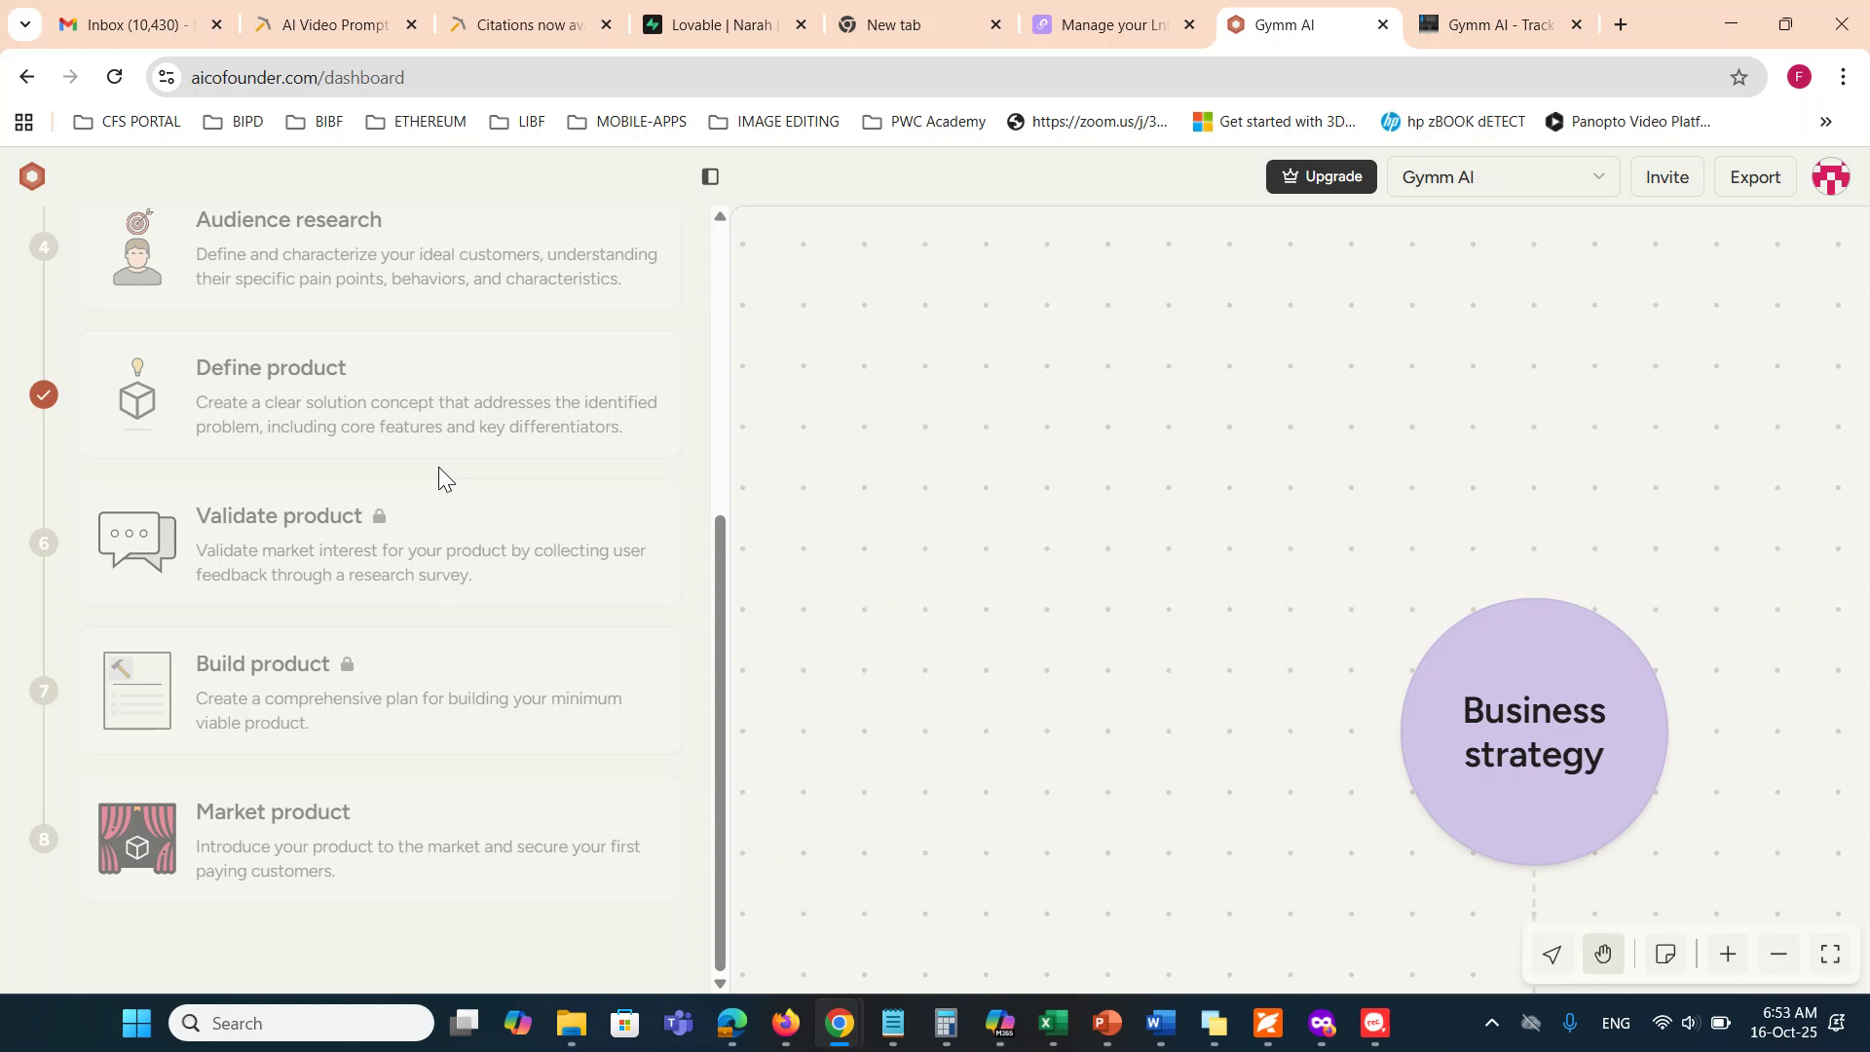
{"action": "scroll", "coordinate": [438, 465], "scroll_direction": "up", "scroll_amount": 5}
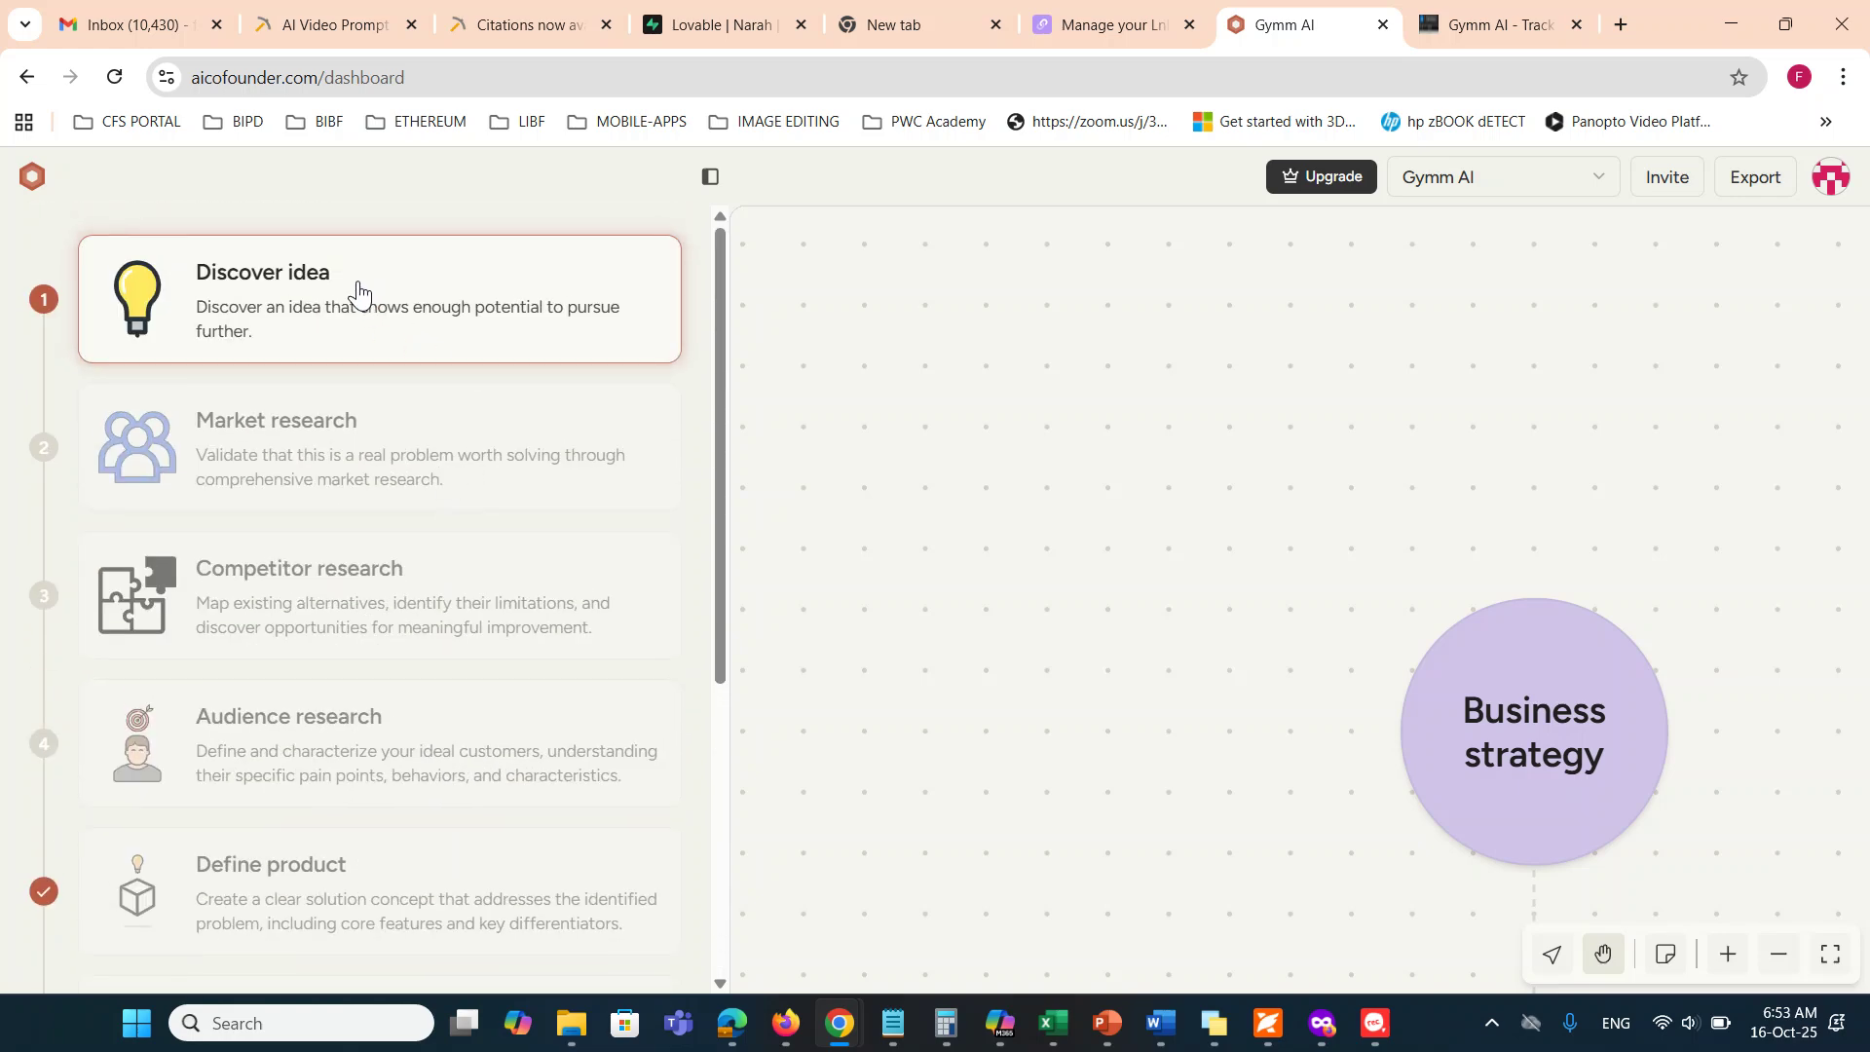
{"action": "scroll", "coordinate": [372, 489], "scroll_direction": "down", "scroll_amount": 5}
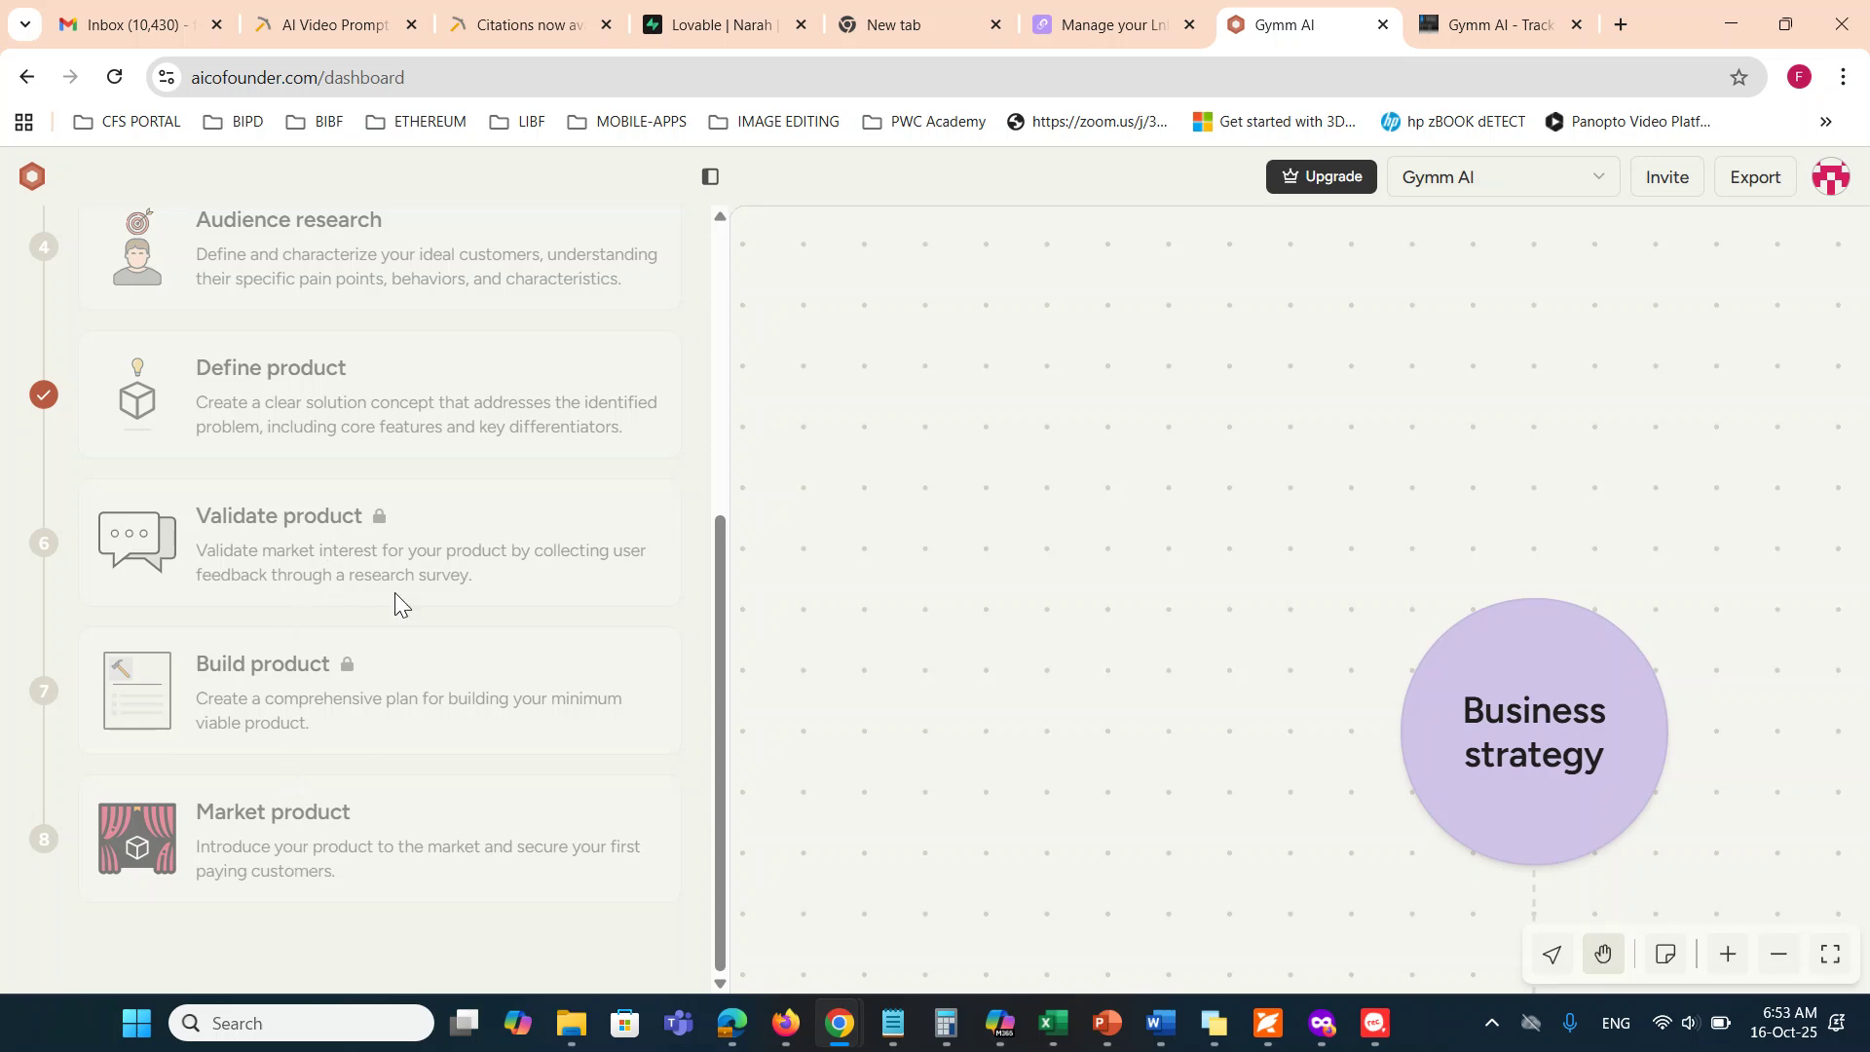
{"action": "scroll", "coordinate": [582, 397], "scroll_direction": "up", "scroll_amount": 5}
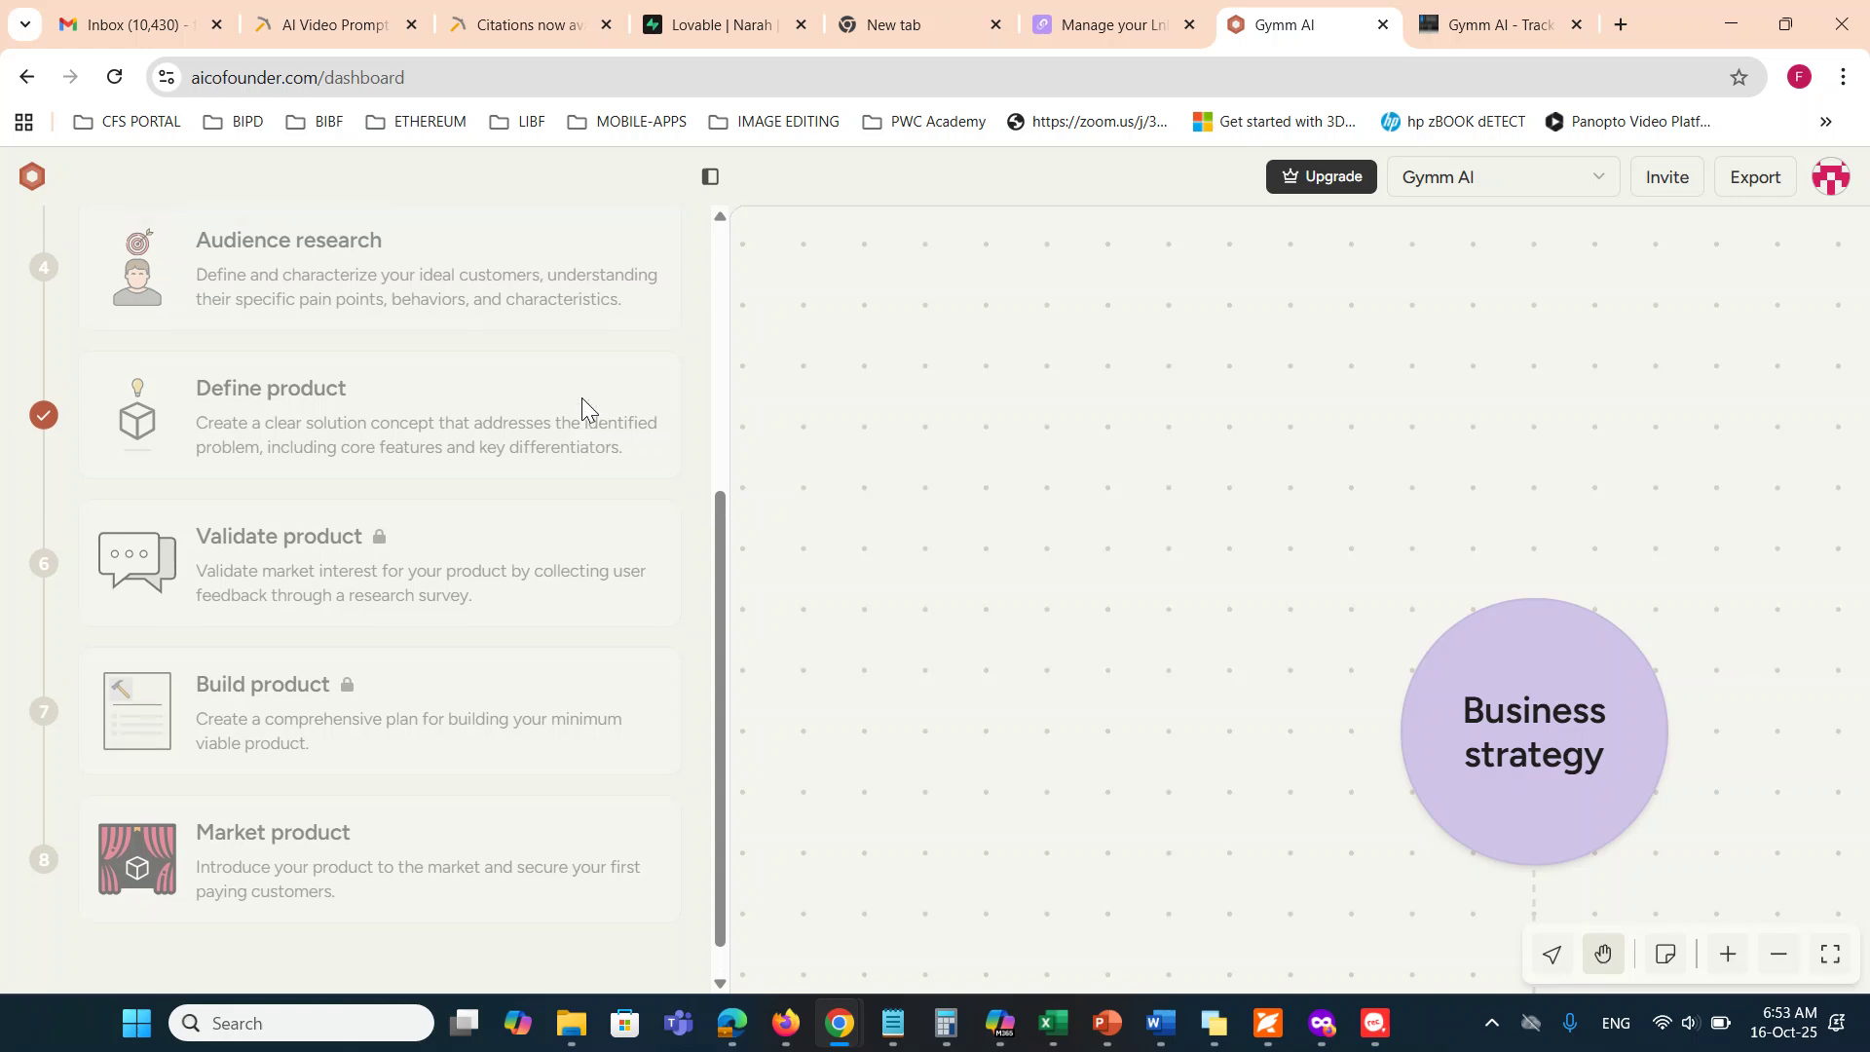
Open the Discover idea phase and send "I have an idea for showing people the number of calories they can burn on a treadmill."
{"action": "left_click", "coordinate": [405, 286]}
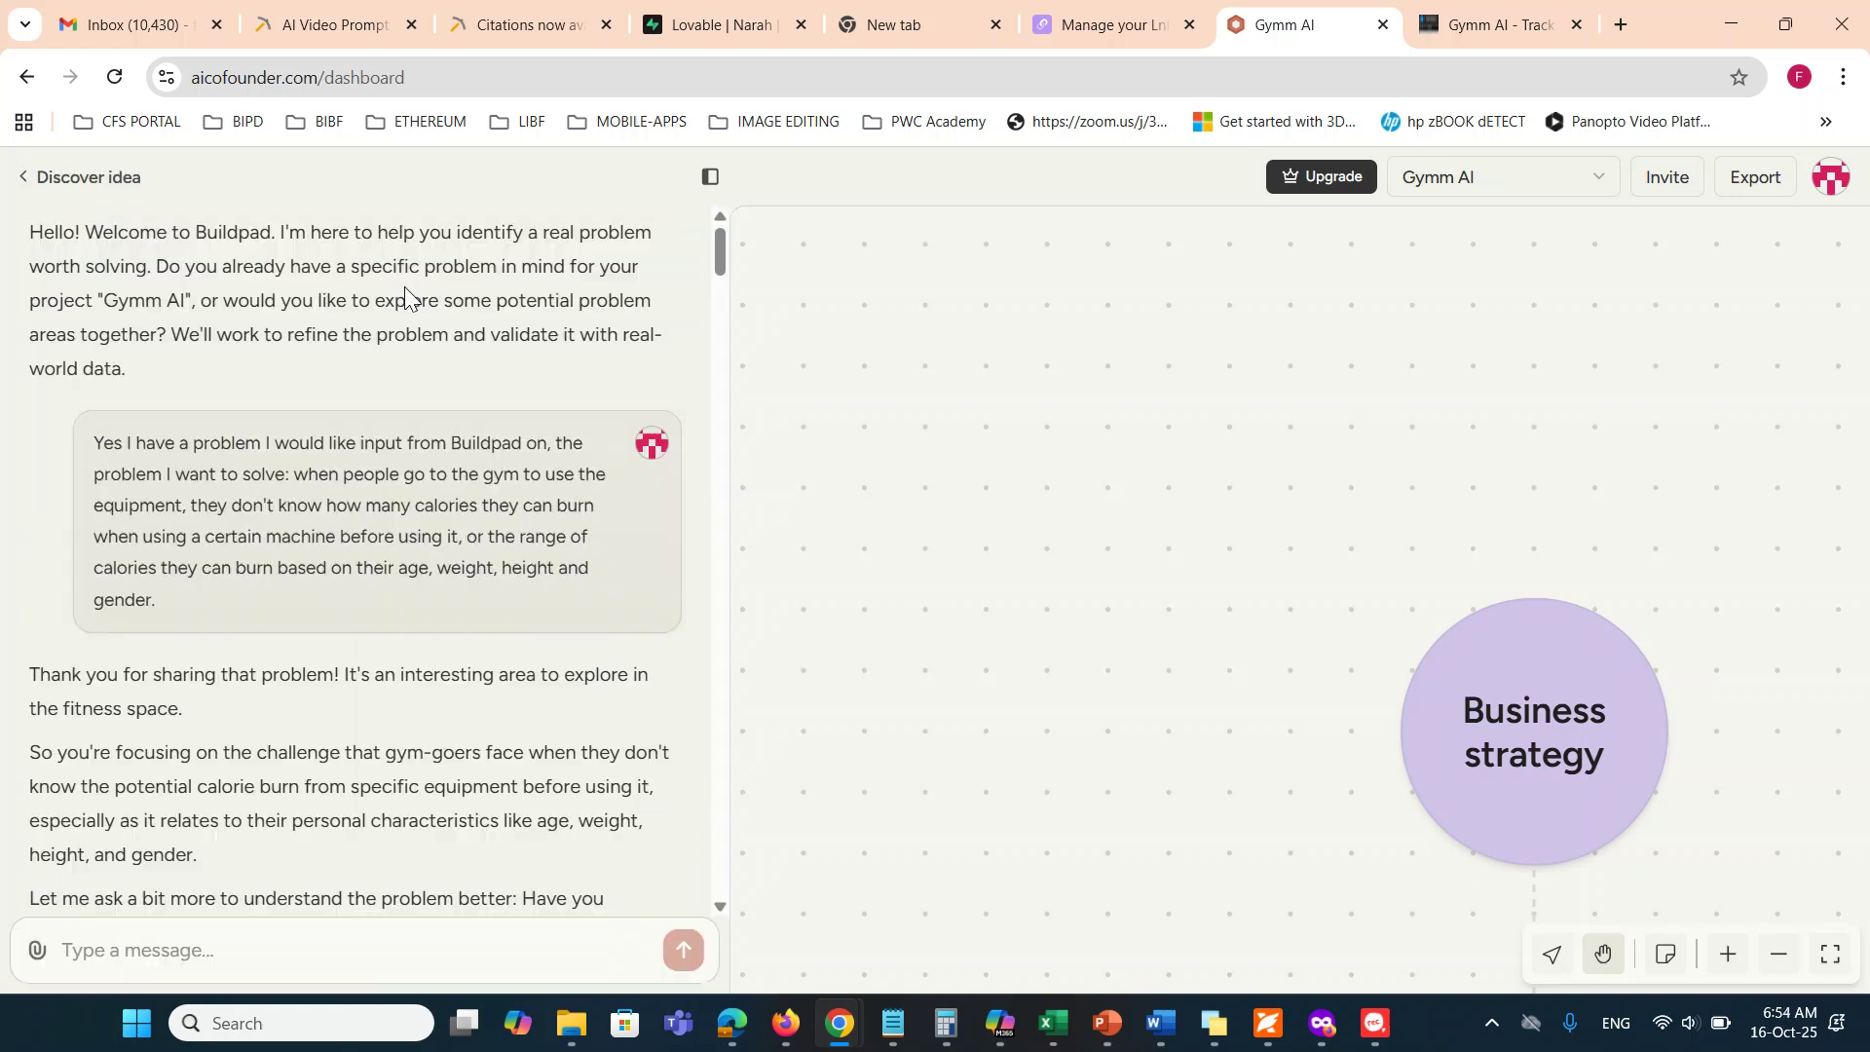
{"action": "left_click", "coordinate": [239, 952]}
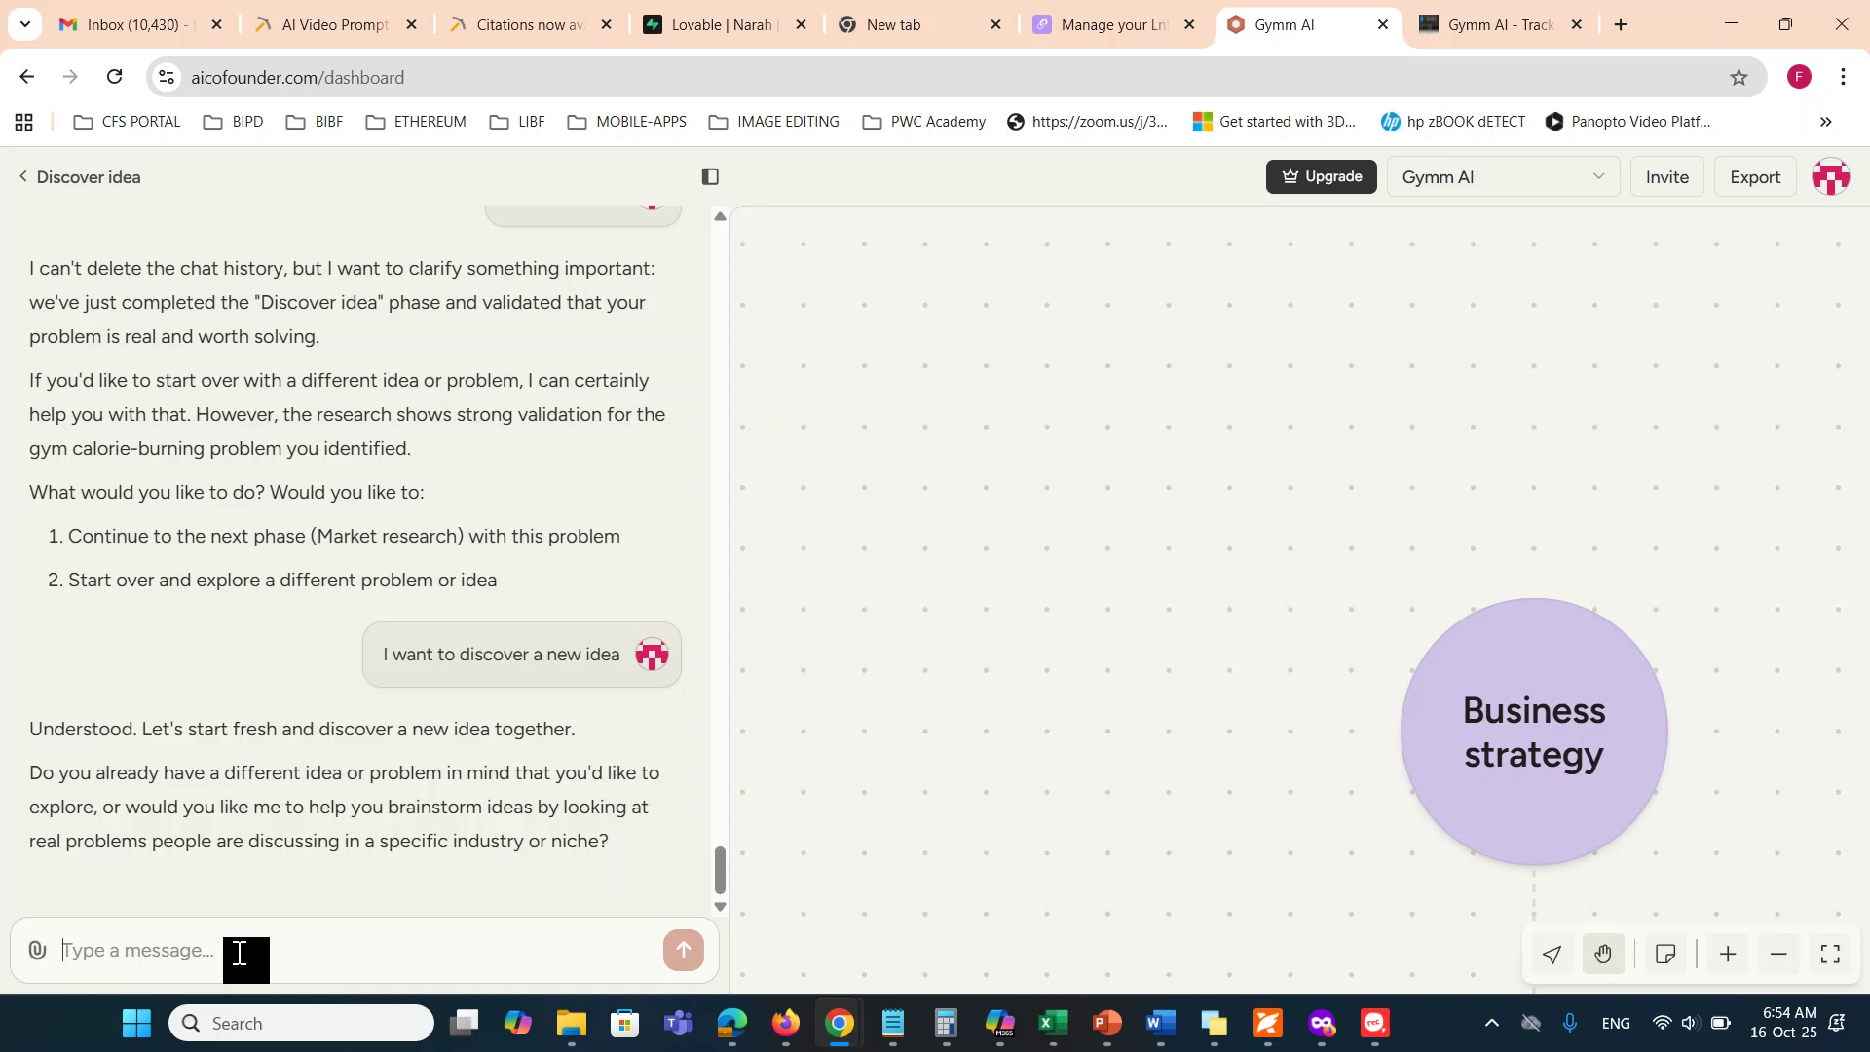
{"action": "type", "text": "I have an ide"}
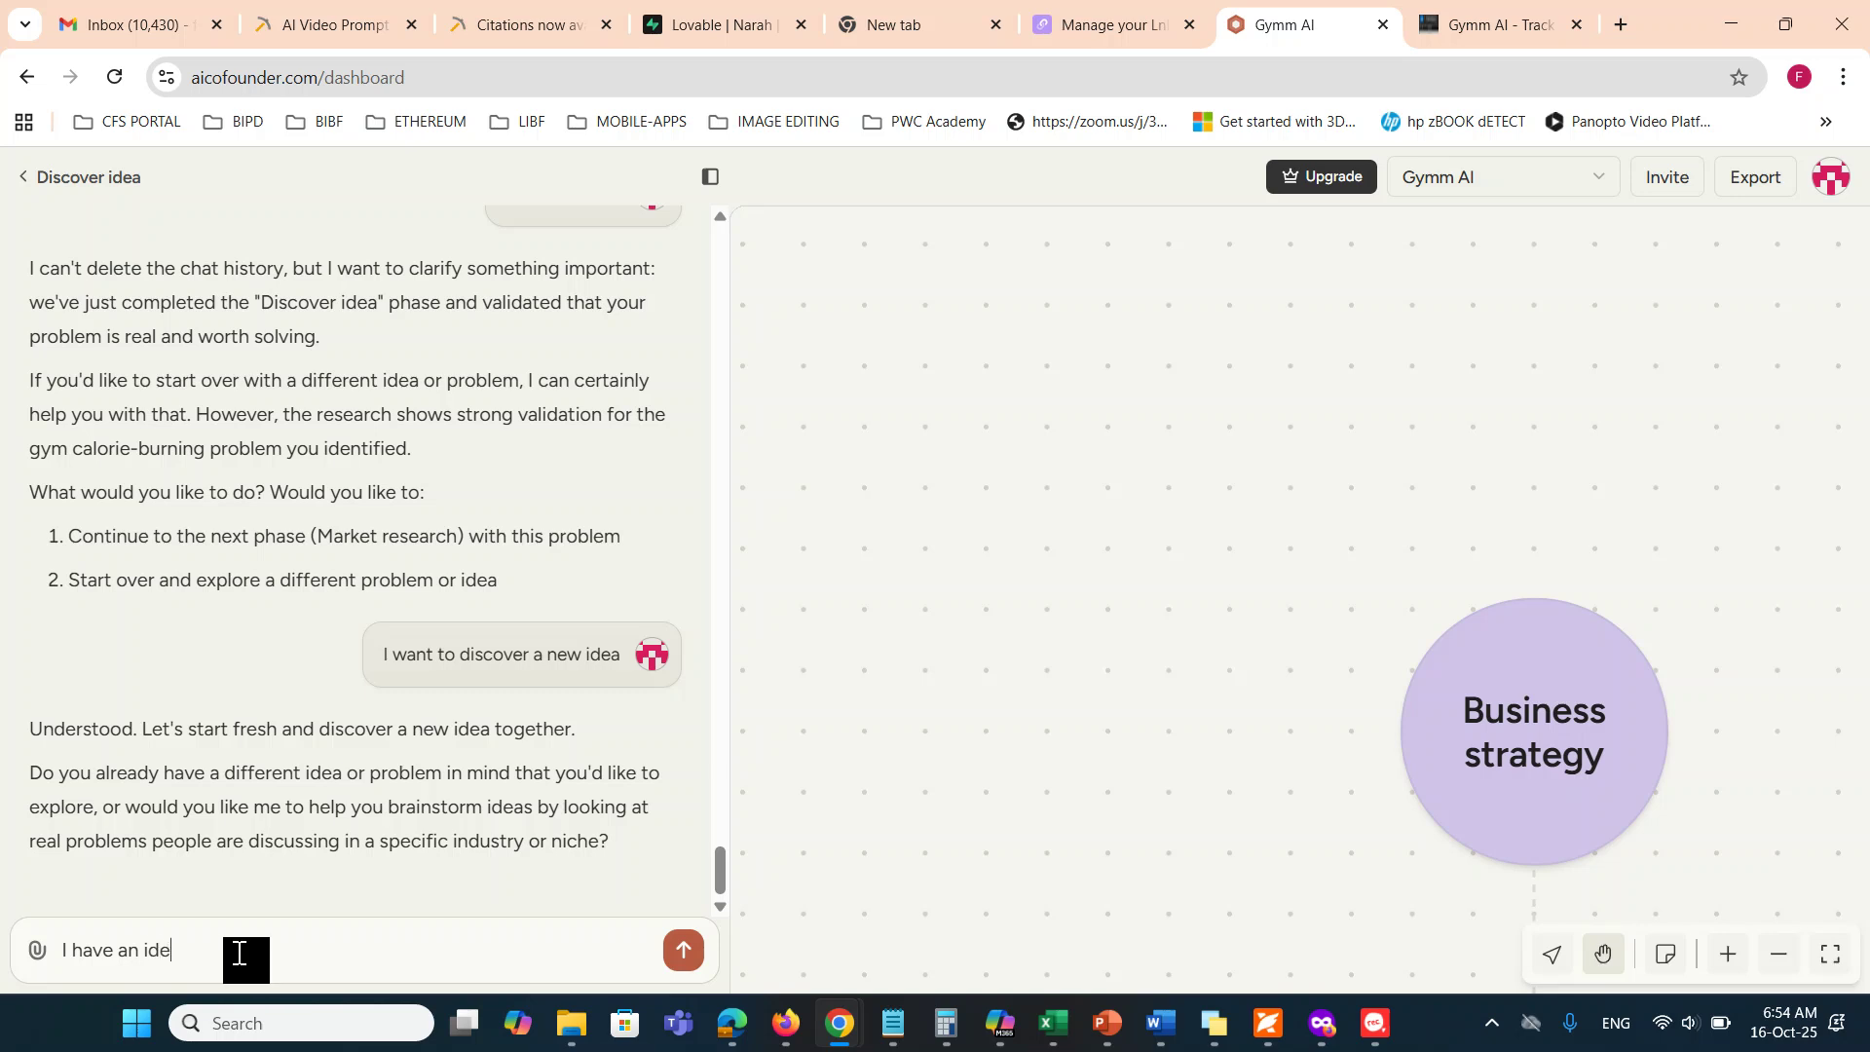
{"action": "type", "text": "a fo"}
{"action": "type", "text": "r monitoring"}
{"action": "key", "text": "BackSpace"}
{"action": "key", "text": "BackSpace"}
{"action": "key", "text": "BackSpace"}
{"action": "key", "text": "BackSpace"}
{"action": "key", "text": "BackSpace"}
{"action": "key", "text": "BackSpace"}
{"action": "key", "text": "BackSpace"}
{"action": "key", "text": "BackSpace"}
{"action": "key", "text": "BackSpace"}
{"action": "key", "text": "BackSpace"}
{"action": "key", "text": "BackSpace"}
{"action": "type", "text": "show"}
{"action": "type", "text": "ing peo"}
{"action": "type", "text": "ple how to"}
{"action": "key", "text": "BackSpace"}
{"action": "key", "text": "BackSpace"}
{"action": "key", "text": "BackSpace"}
{"action": "key", "text": "BackSpace"}
{"action": "key", "text": "BackSpace"}
{"action": "key", "text": "BackSpace"}
{"action": "key", "text": "BackSpace"}
{"action": "type", "text": "the number of calories they cn"}
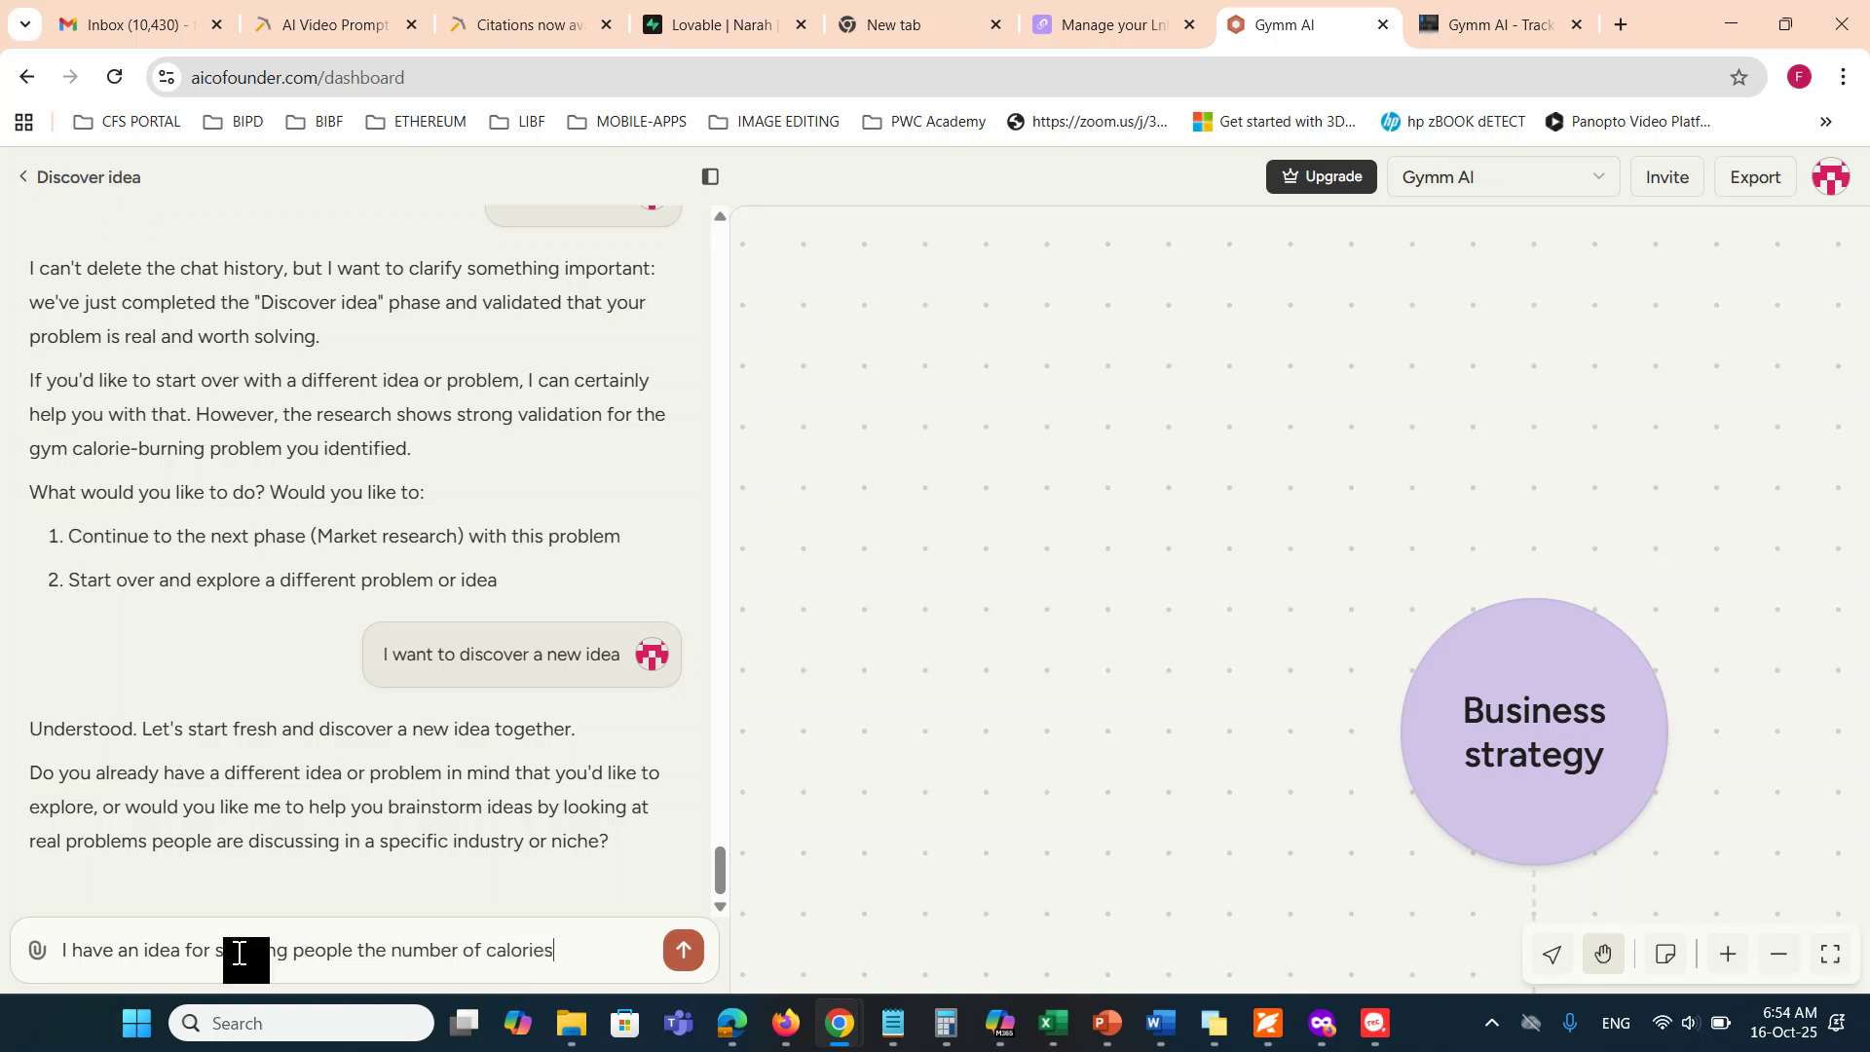
{"action": "key", "text": "BackSpace"}
{"action": "key", "text": "BackSpace"}
{"action": "type", "text": "an burn on"}
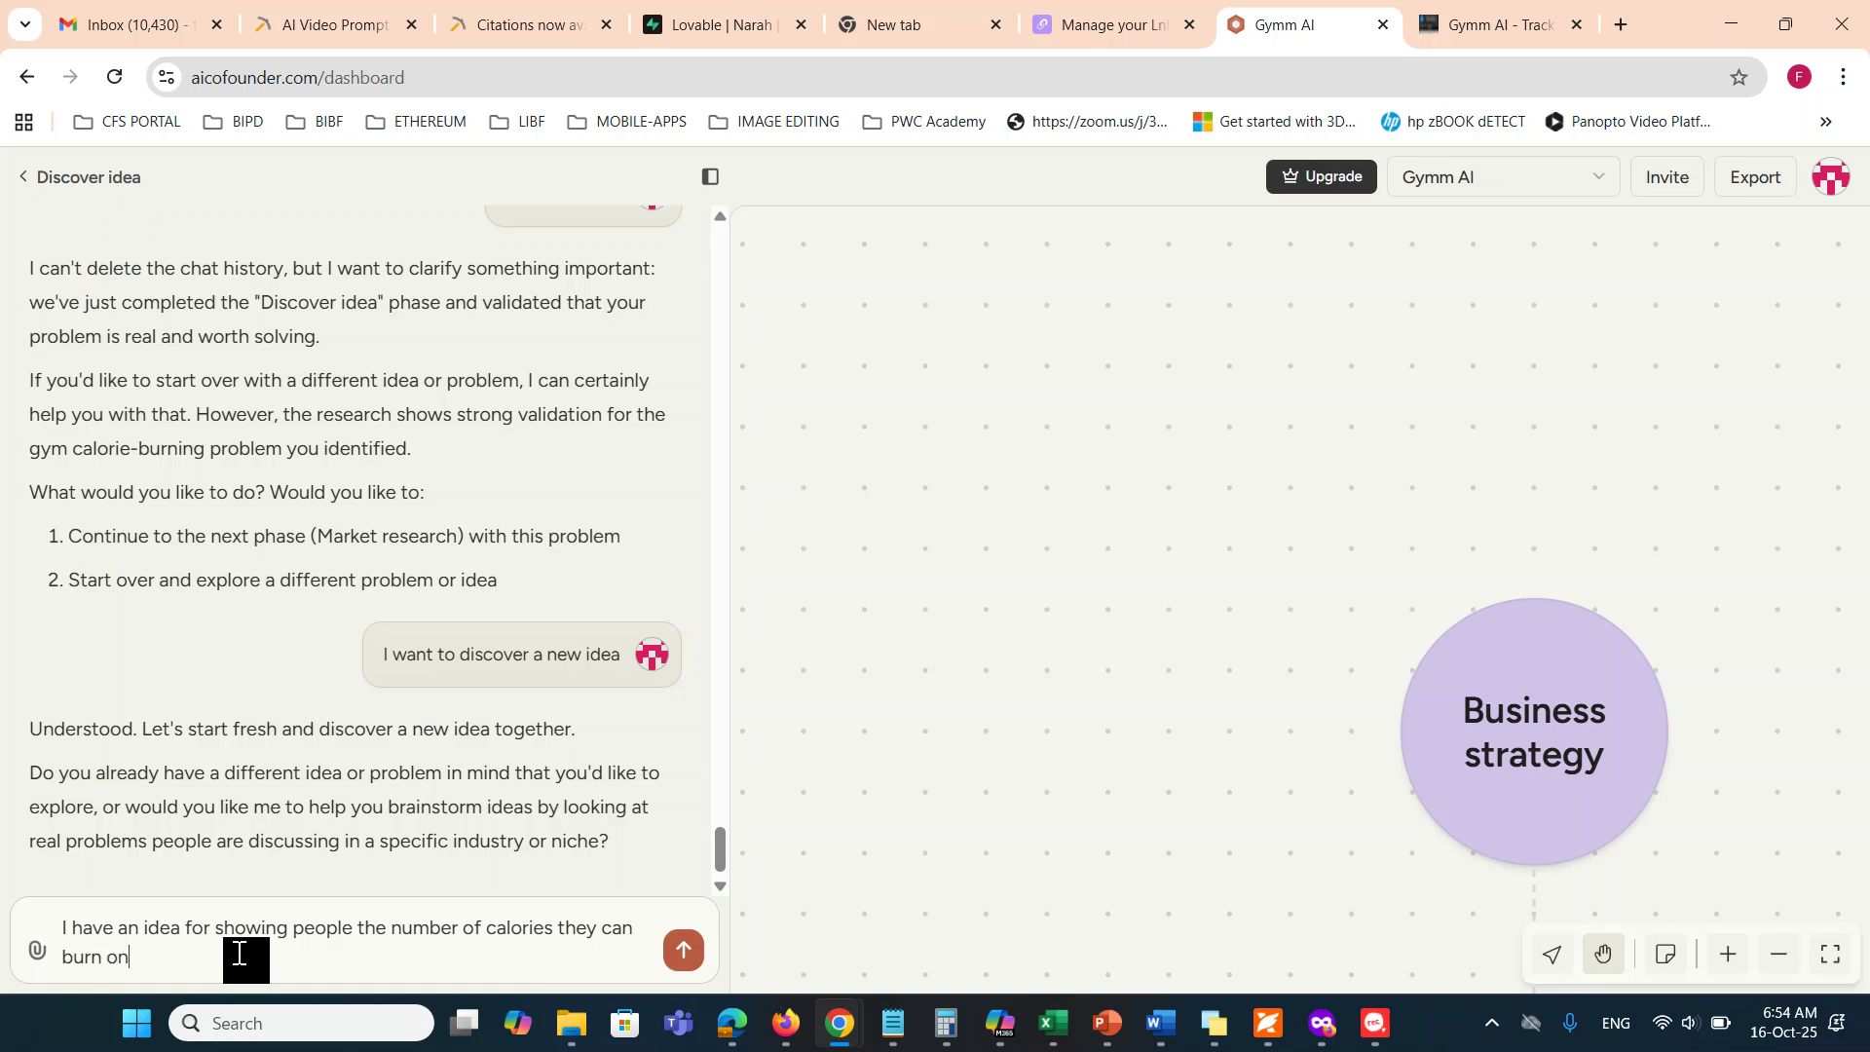
{"action": "type", "text": " a treadmill."}
{"action": "key", "text": "Return"}
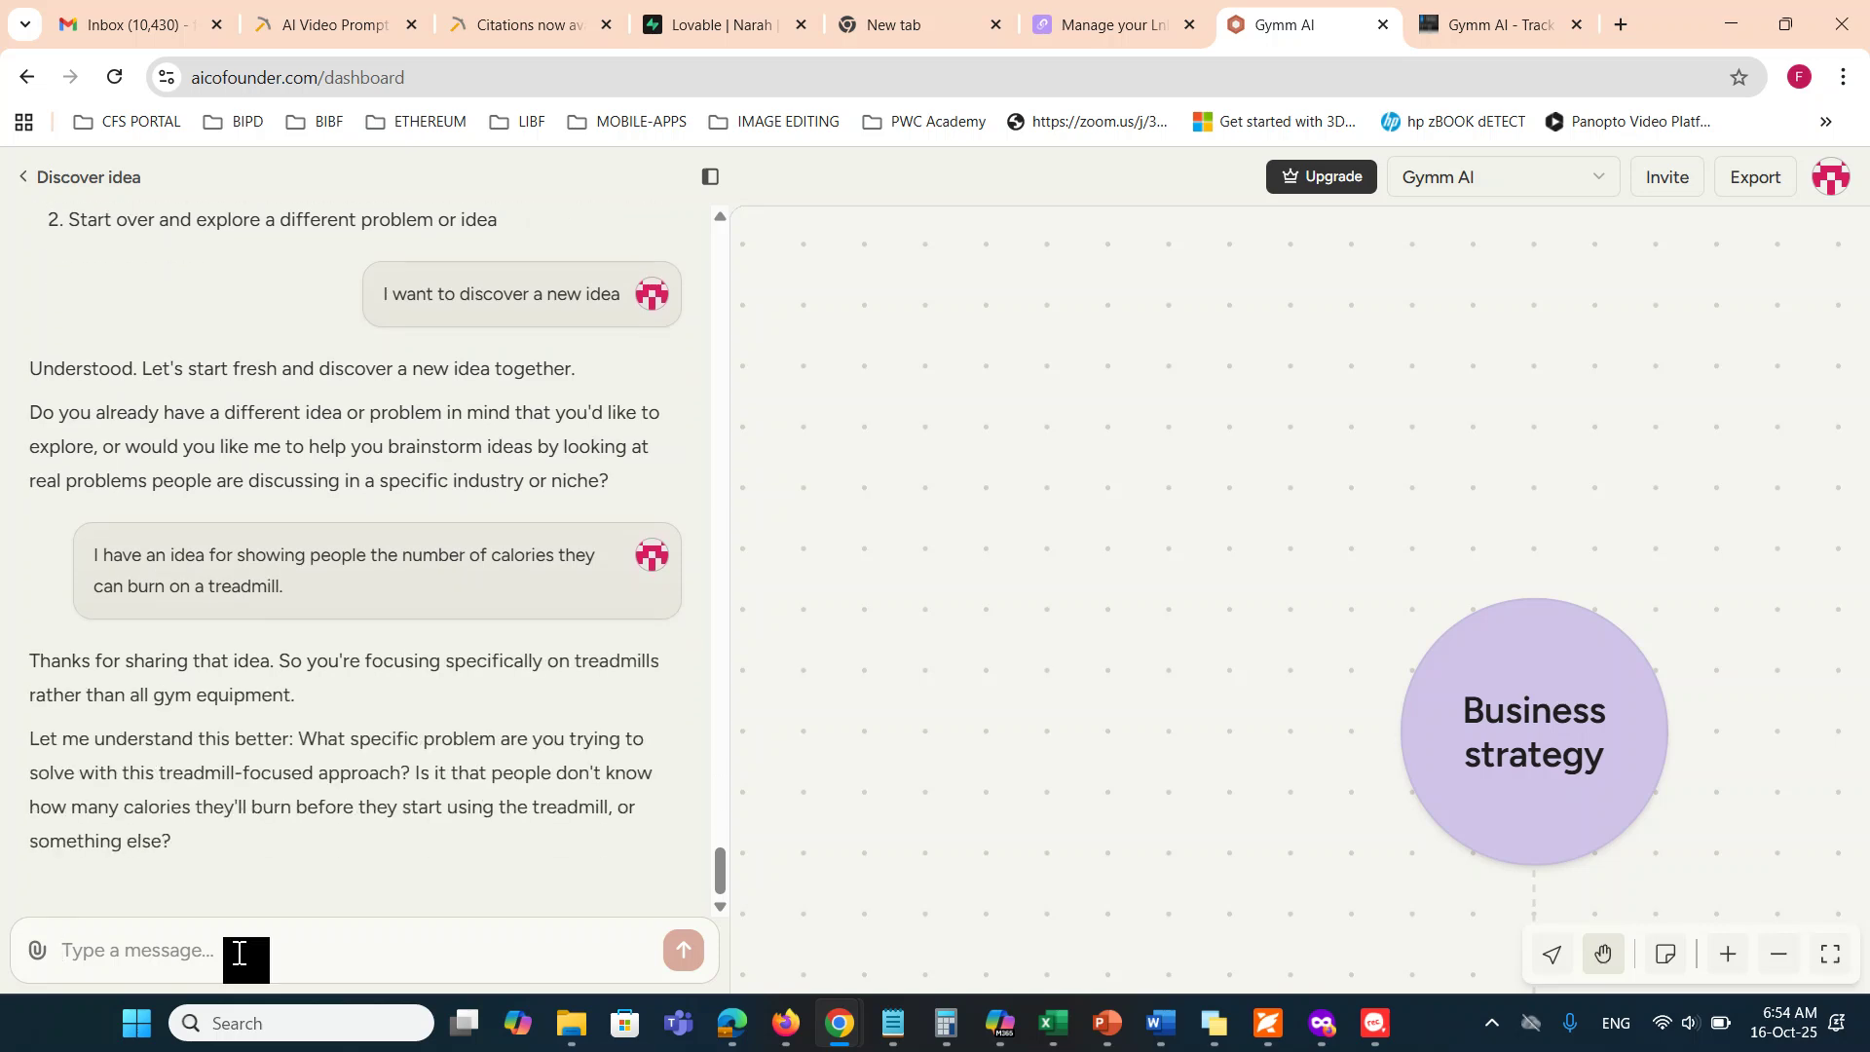
Answer "yes" to the question whether people don't know their treadmill calorie burn before starting
{"action": "left_click", "coordinate": [238, 952]}
{"action": "type", "text": "yes"}
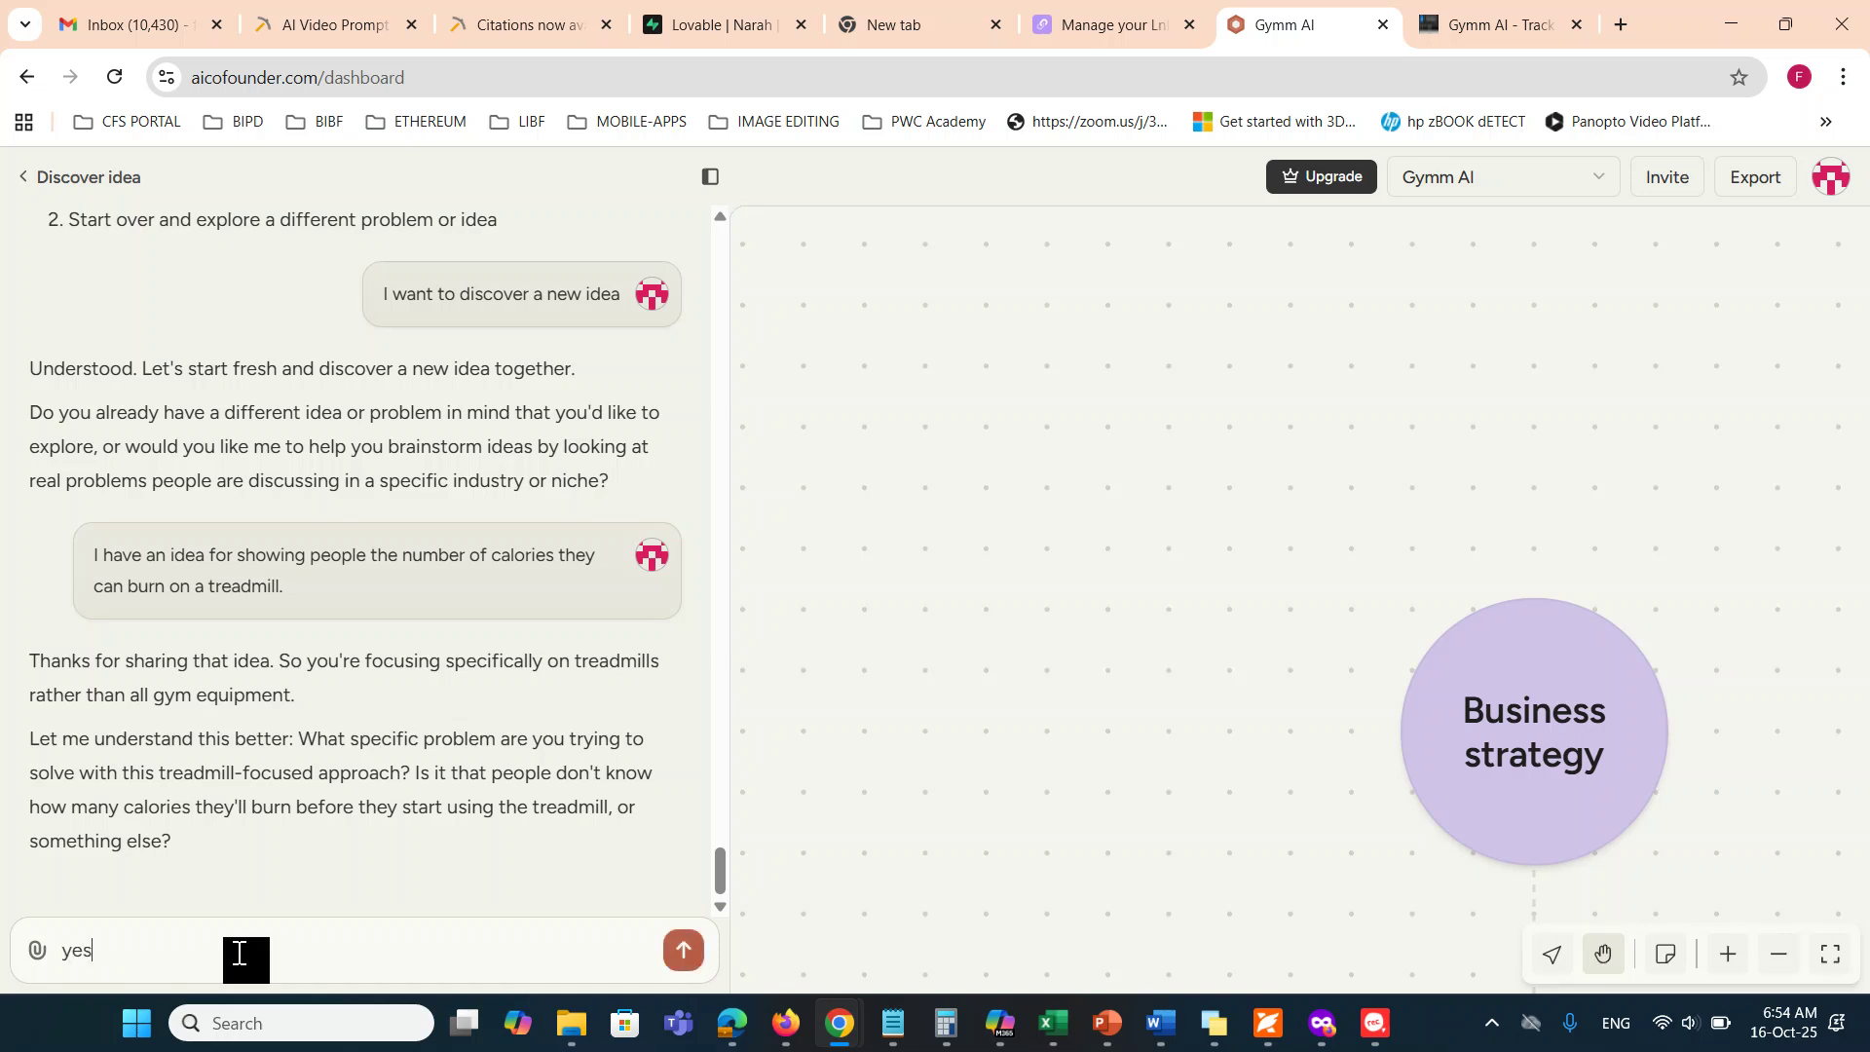
{"action": "key", "text": "Return"}
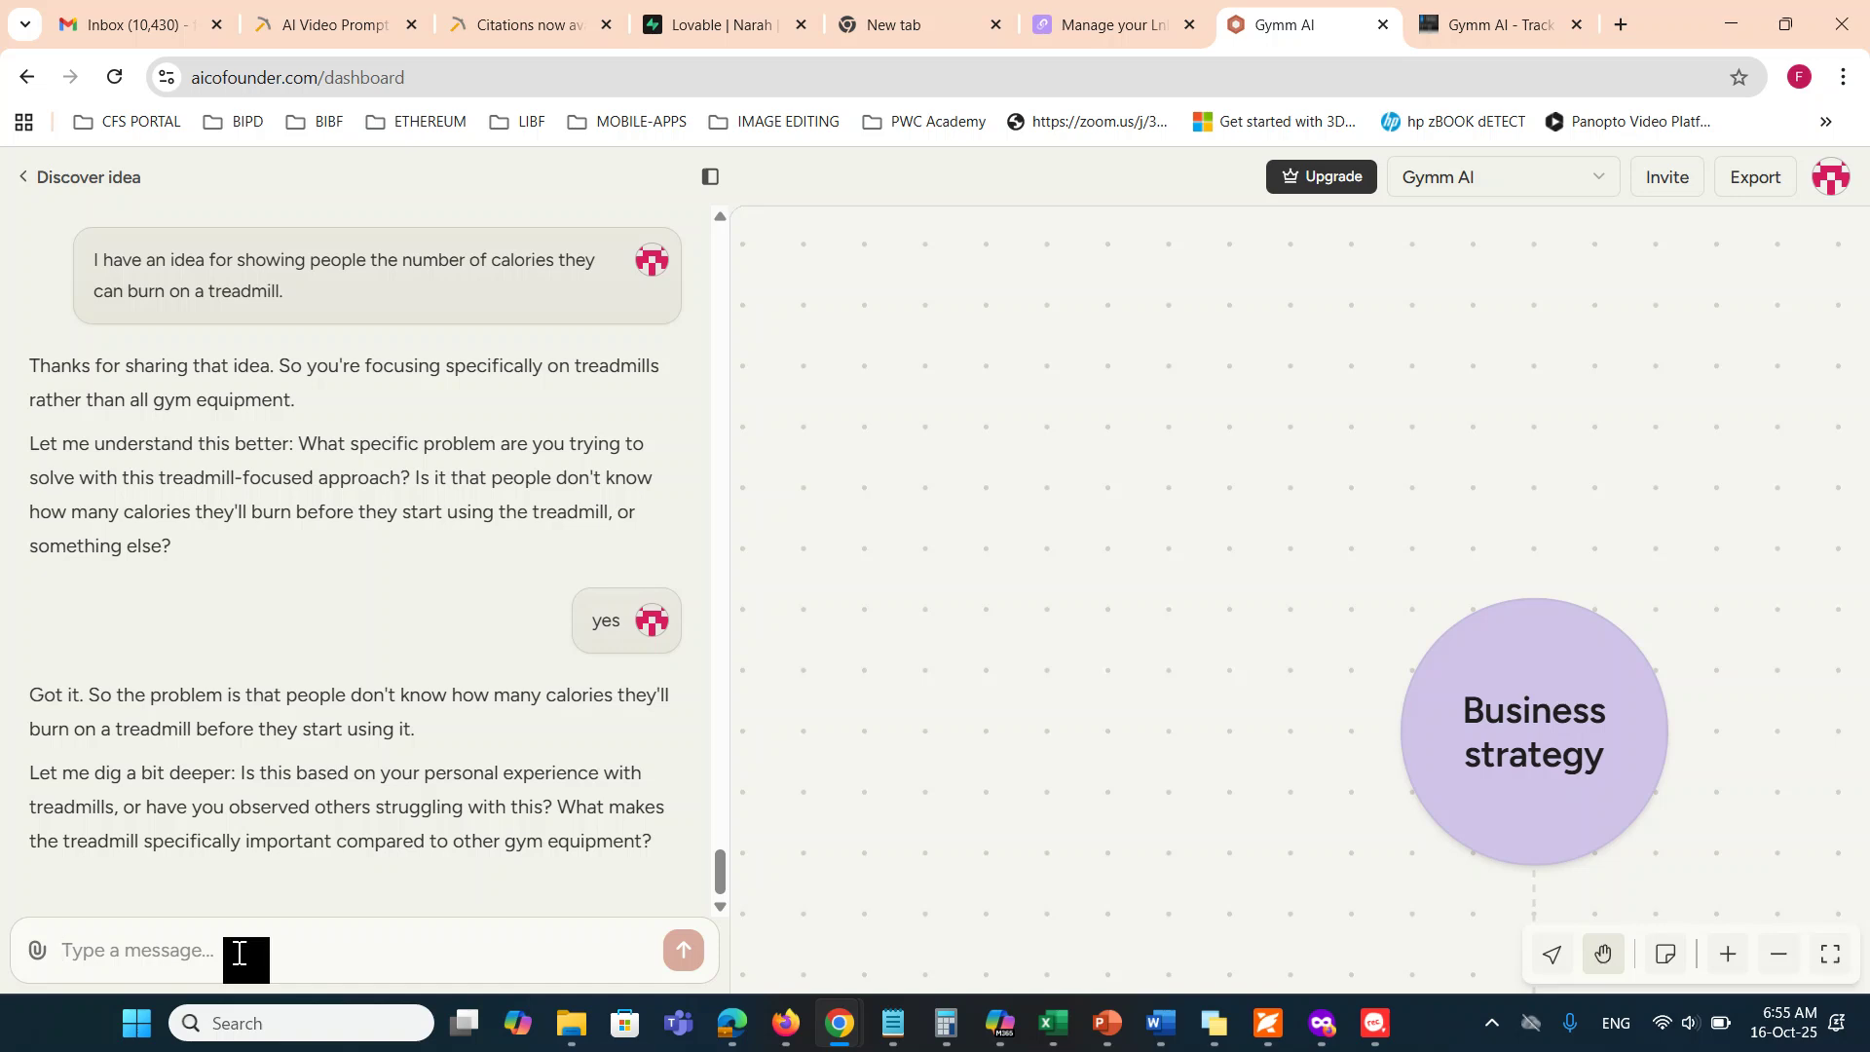
Reply to the follow-up question with "Yes it is based on my personla experience when going to the Gym"
{"action": "left_click", "coordinate": [239, 954]}
{"action": "type", "text": "Yes it"}
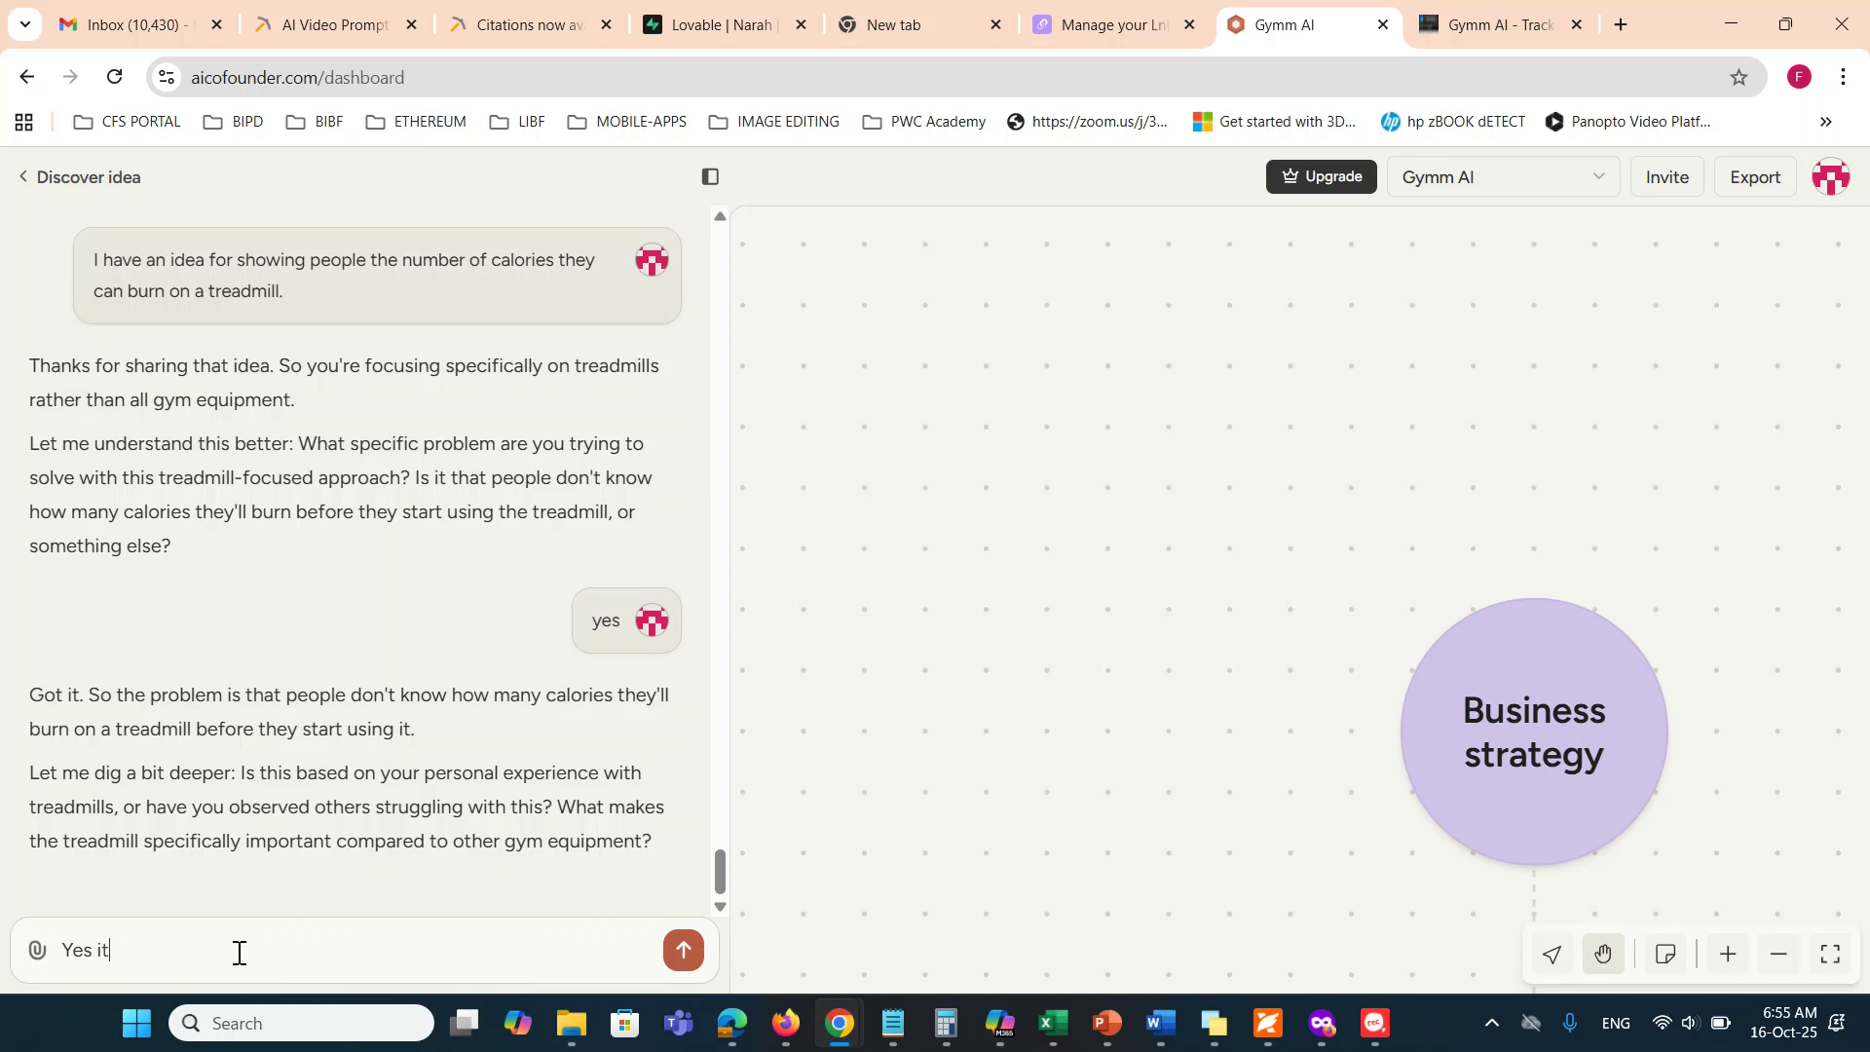
{"action": "type", "text": " is based on"}
{"action": "type", "text": " my perdonal"}
{"action": "key", "text": "BackSpace"}
{"action": "key", "text": "BackSpace"}
{"action": "key", "text": "BackSpace"}
{"action": "key", "text": "BackSpace"}
{"action": "key", "text": "BackSpace"}
{"action": "type", "text": "sonla experience when going to"}
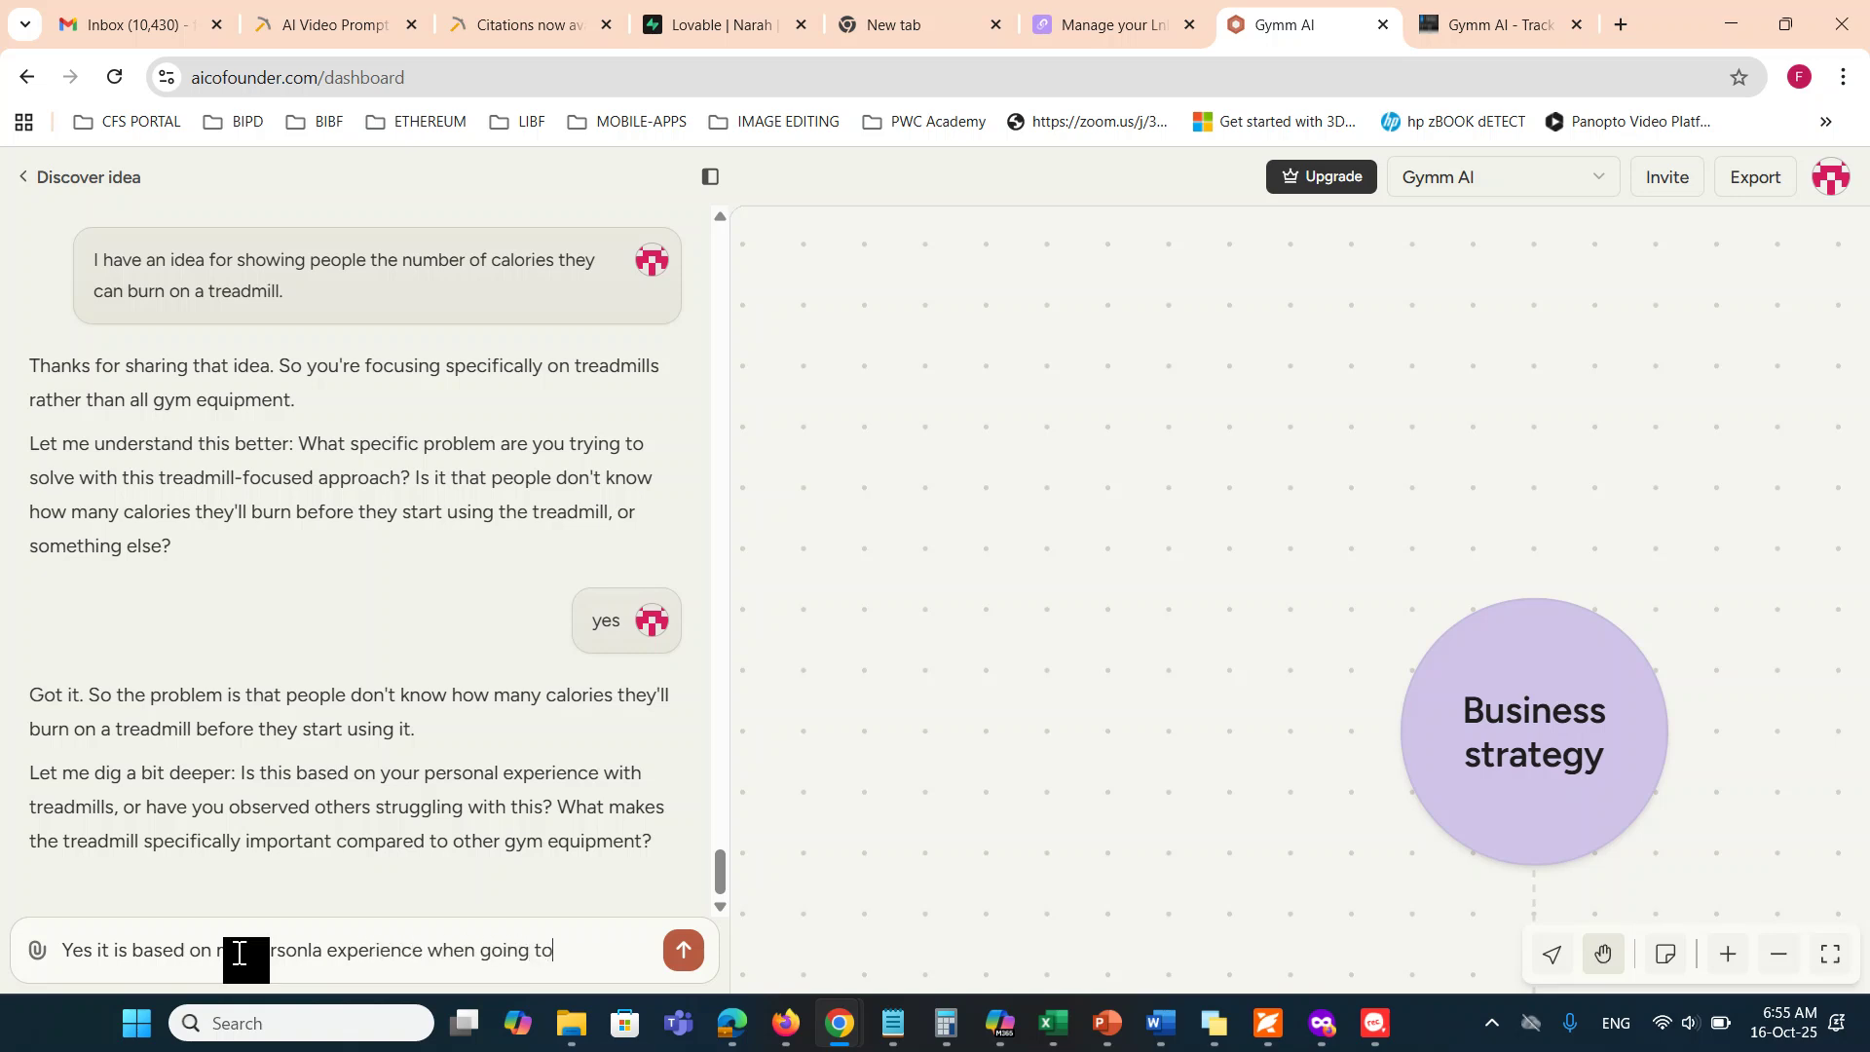
{"action": "type", "text": " the Gym"}
{"action": "key", "text": "Return"}
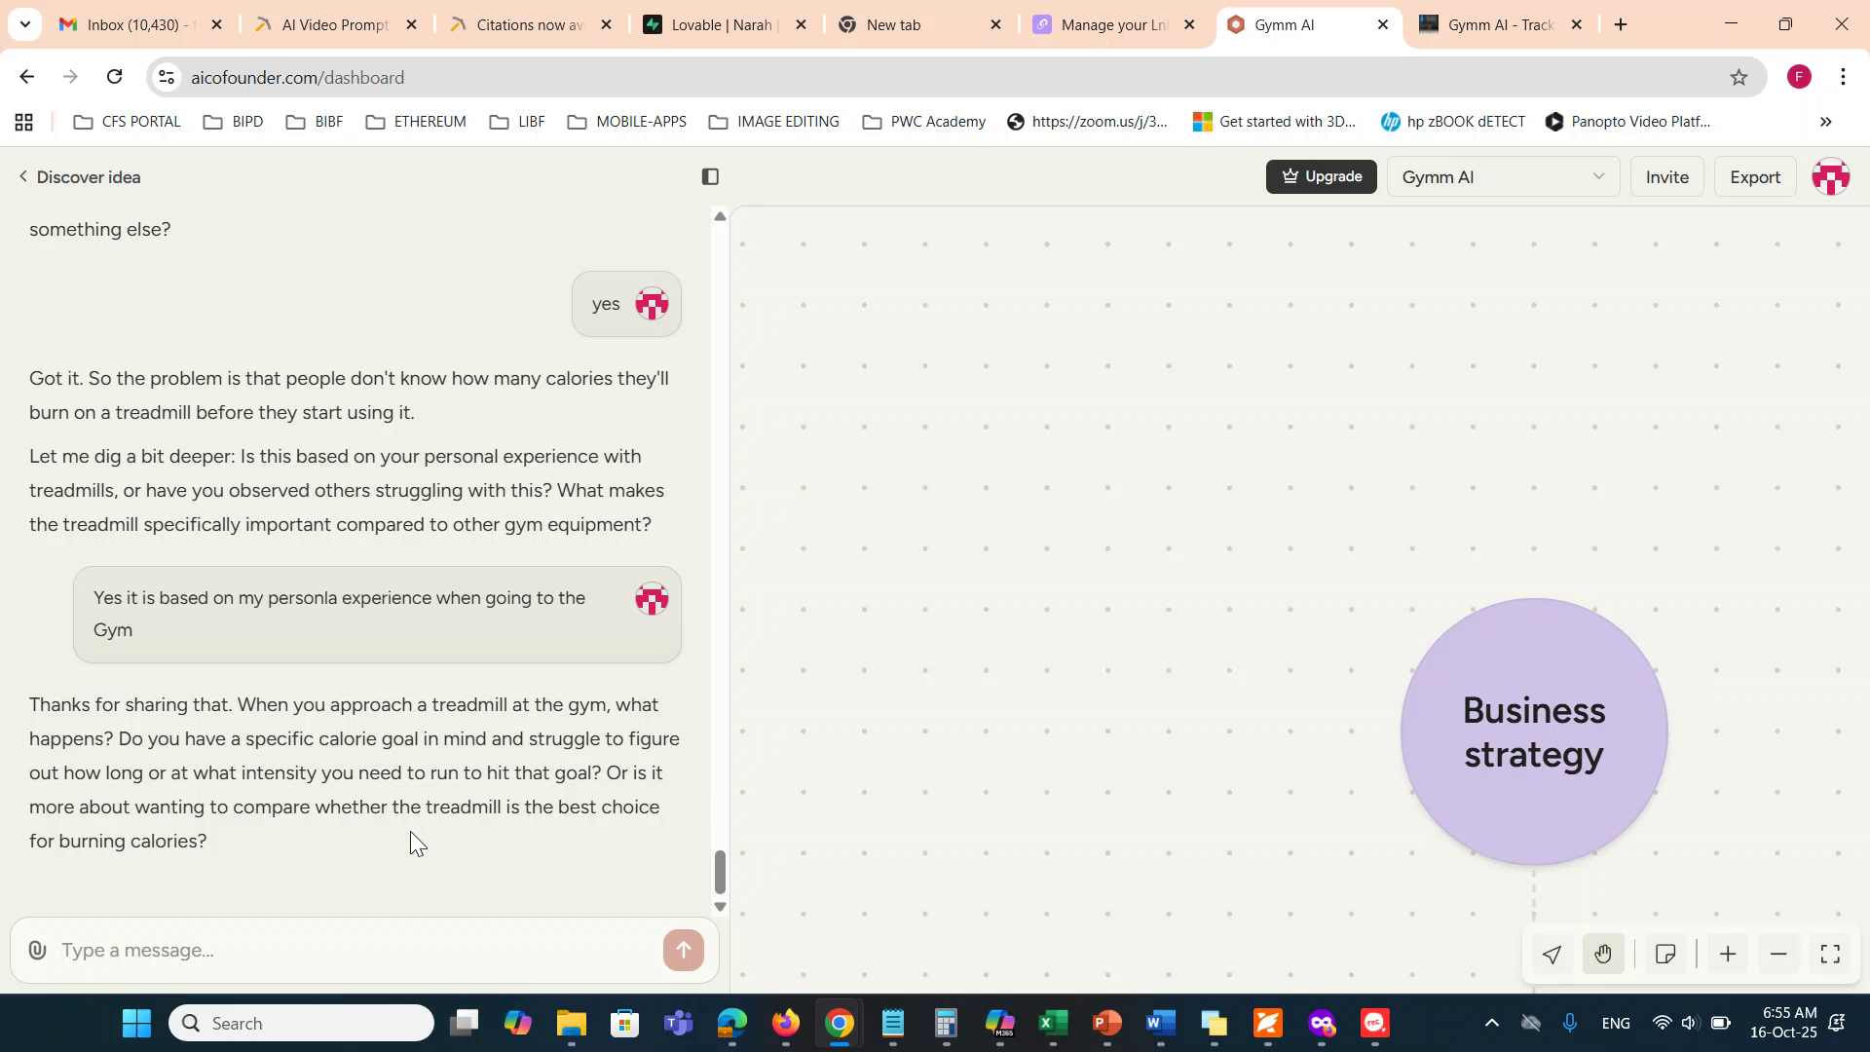
Switch to the Notepad notes and add "> Define the Problem" below the line "Aicofounder.com uses AI to", leaving blank lines between
{"action": "left_click", "coordinate": [319, 944]}
{"action": "mouse_move", "coordinate": [893, 1023]}
{"action": "left_click", "coordinate": [964, 939]}
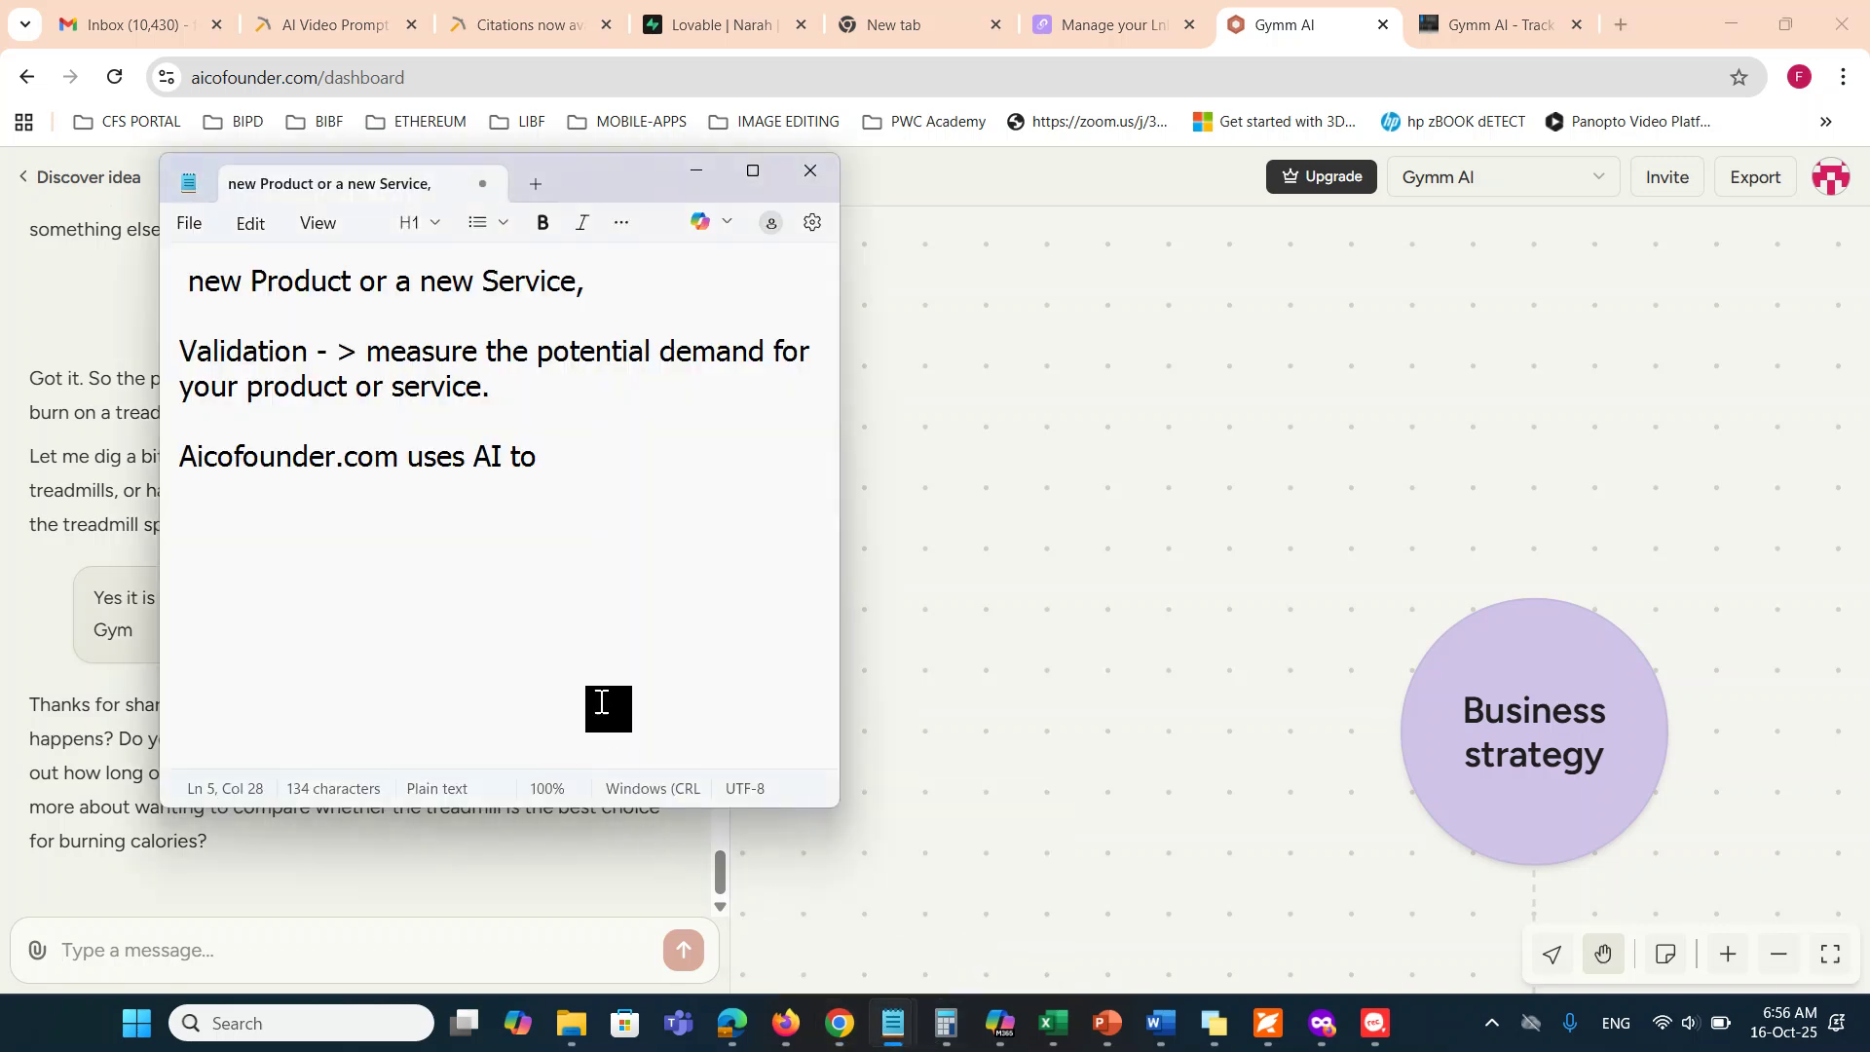
{"action": "left_click", "coordinate": [529, 633]}
{"action": "key", "text": "End"}
{"action": "key", "text": "Return"}
{"action": "key", "text": "Return"}
{"action": "key", "text": "Return"}
{"action": "type", "text": "> Define the Problem"}
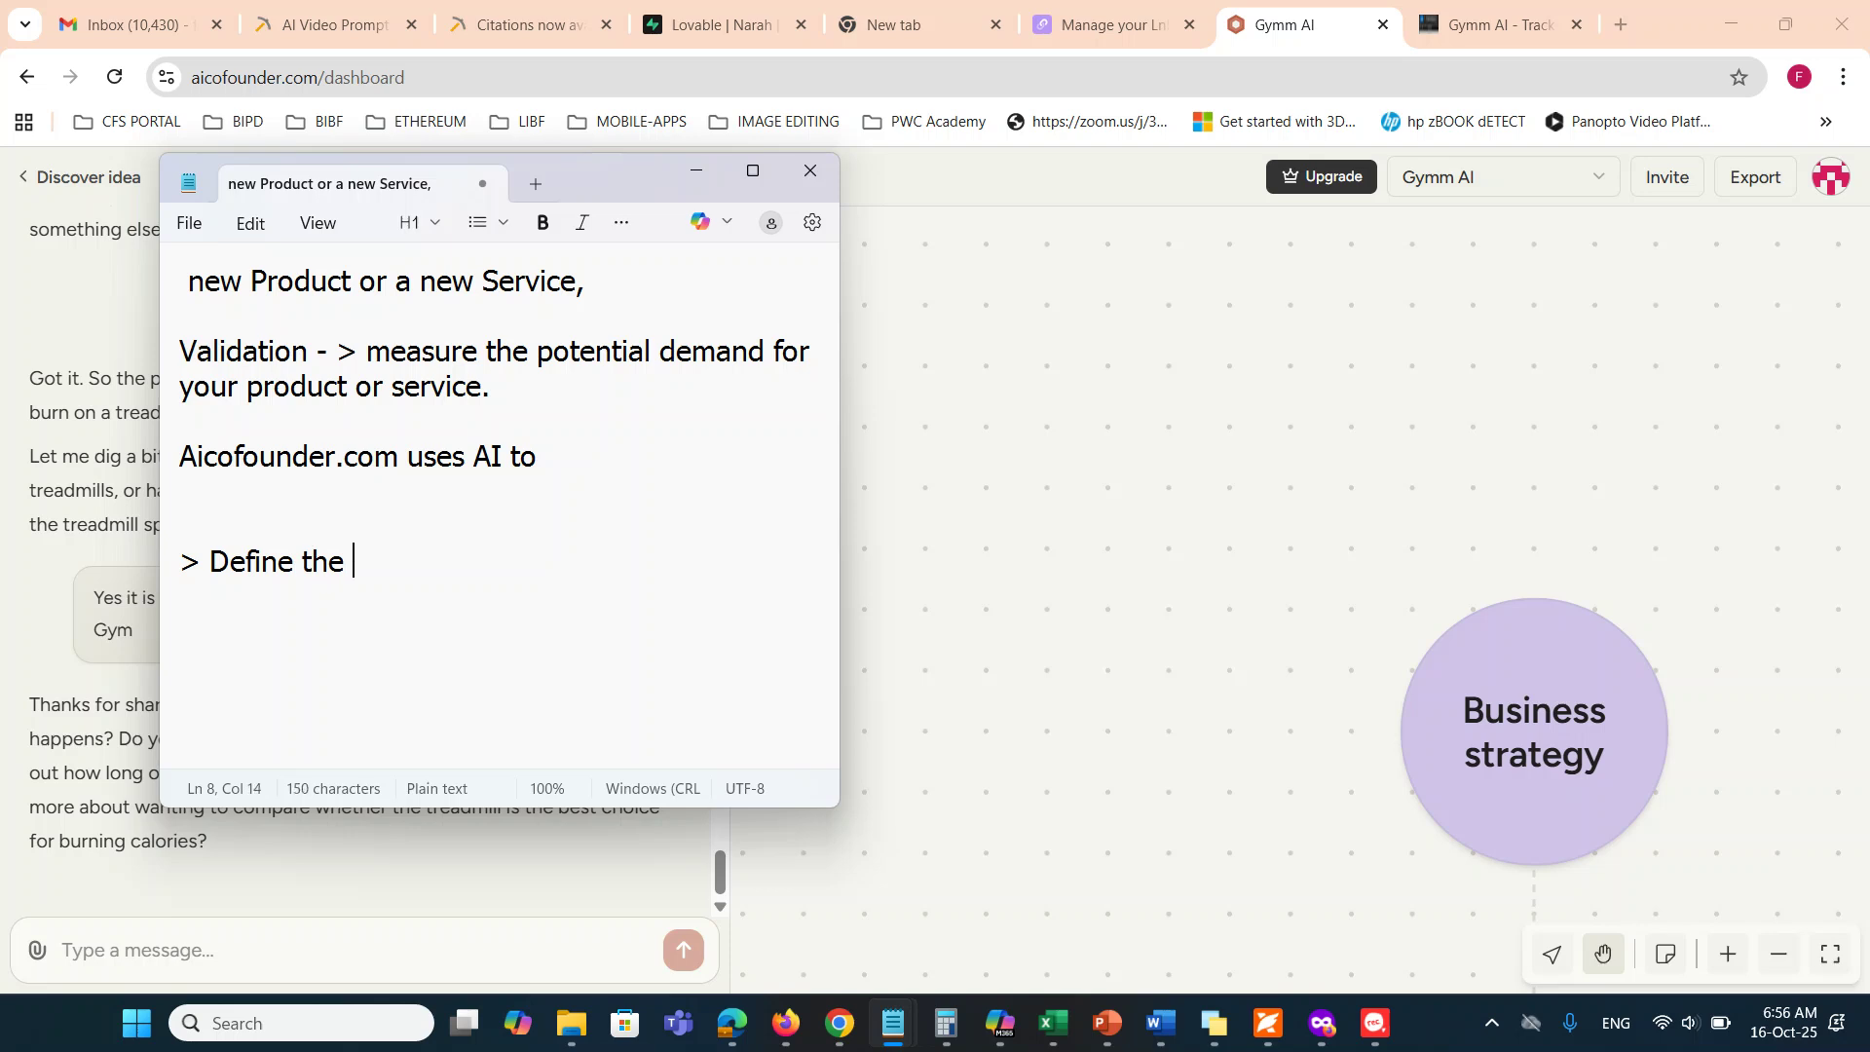
Add "> Analyze different solutions options." to the notes, one blank line below the problem item
{"action": "key", "text": "Return"}
{"action": "key", "text": "Return"}
{"action": "type", "text": "> "}
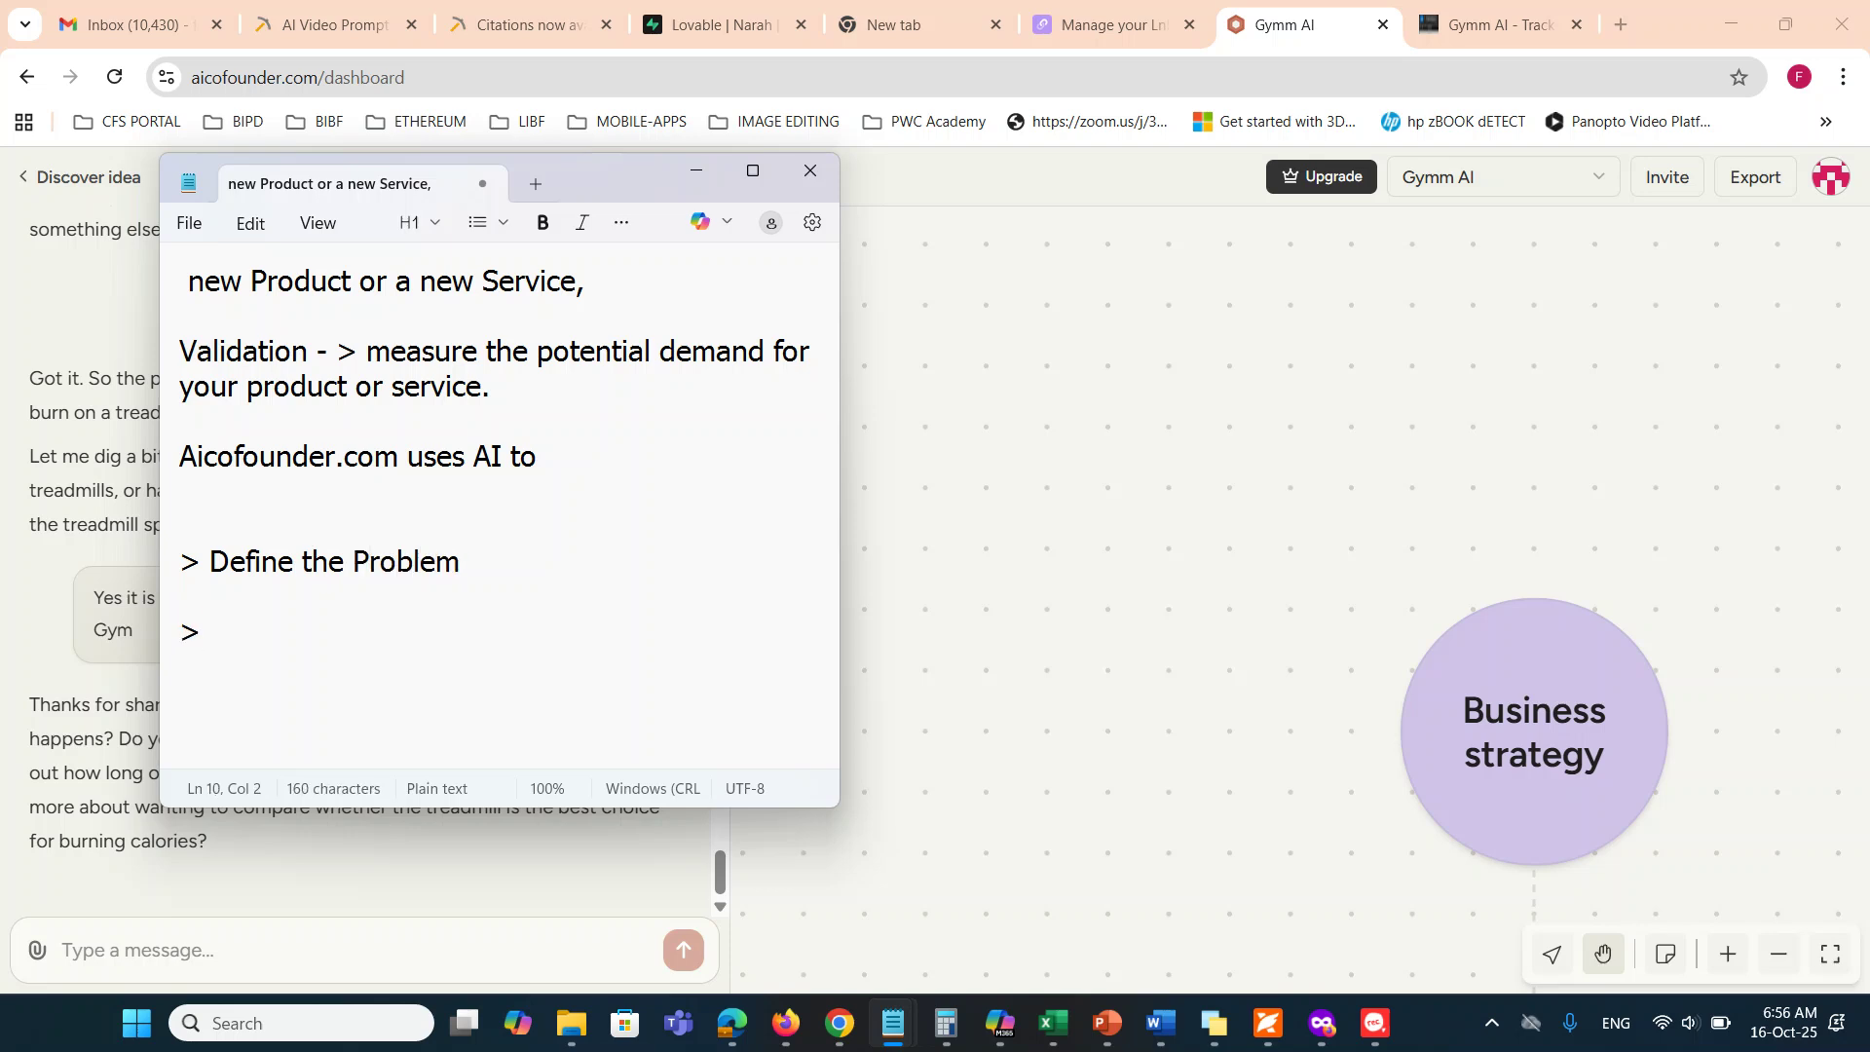
{"action": "type", "text": "Analyze diffe"}
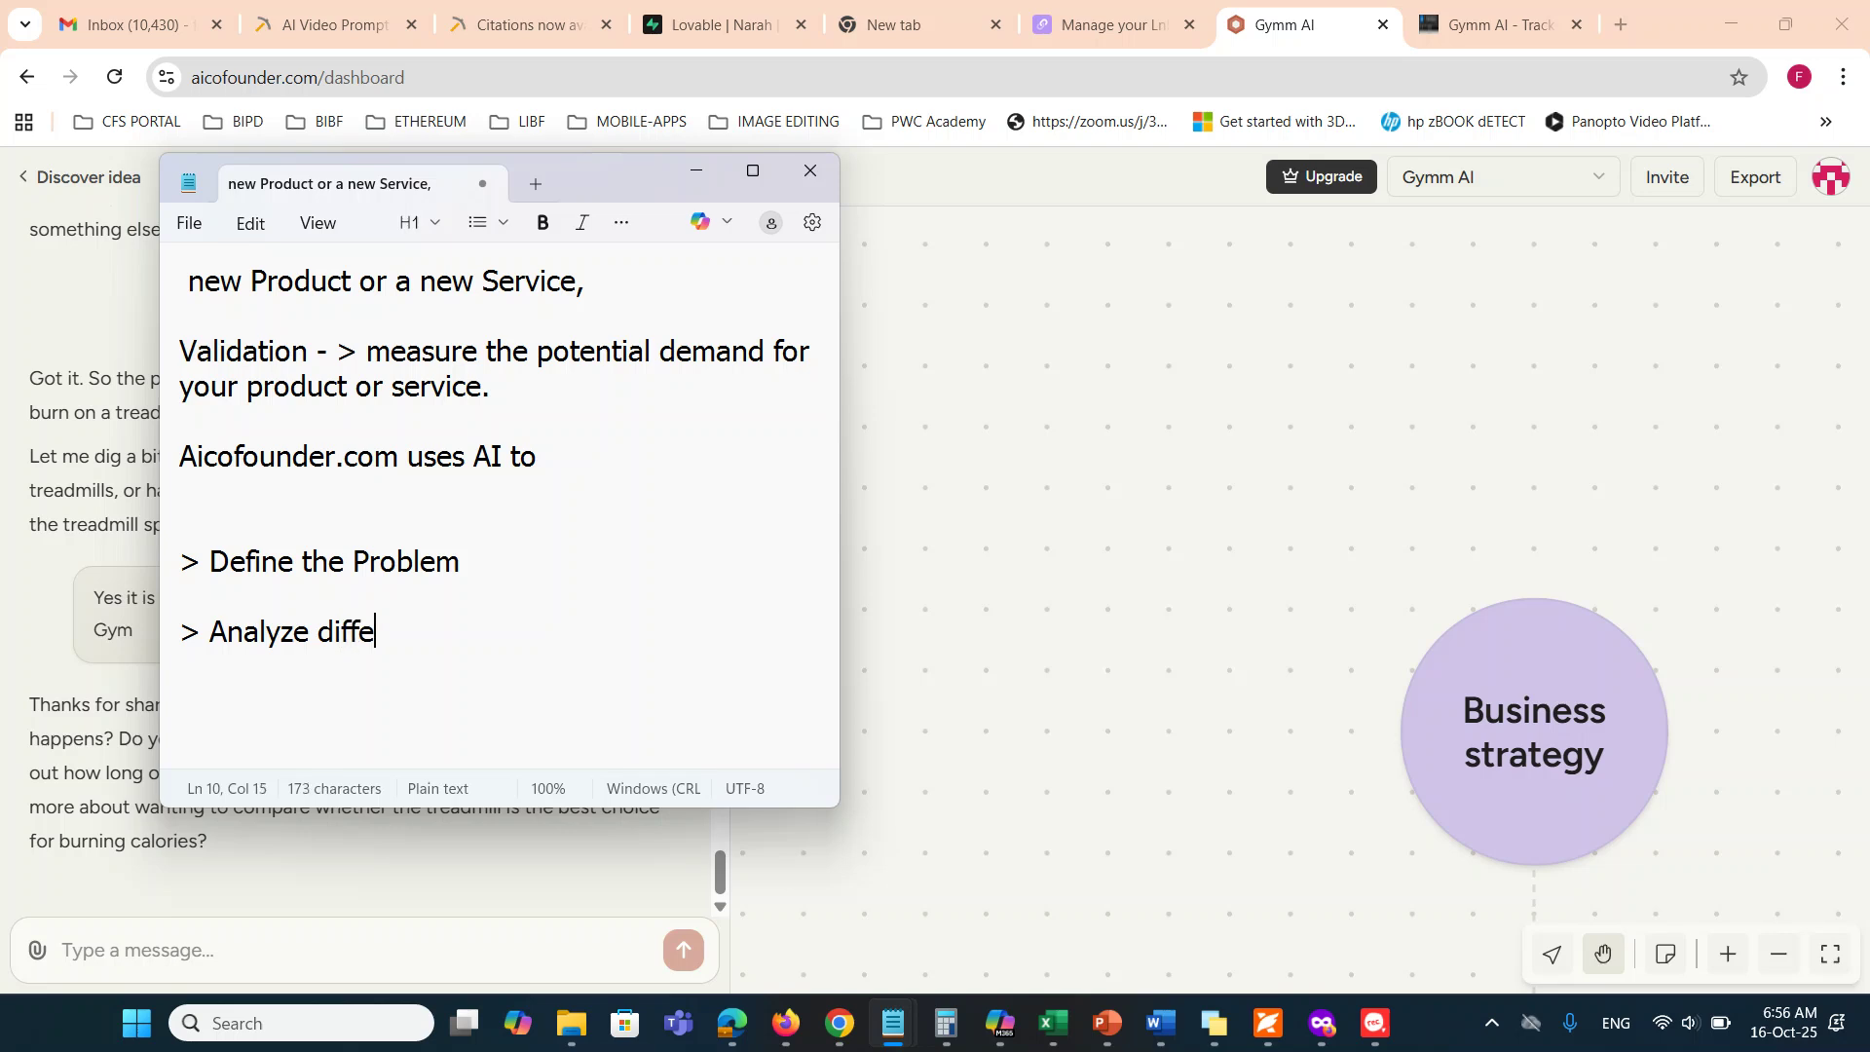
{"action": "type", "text": "rent solutions options."}
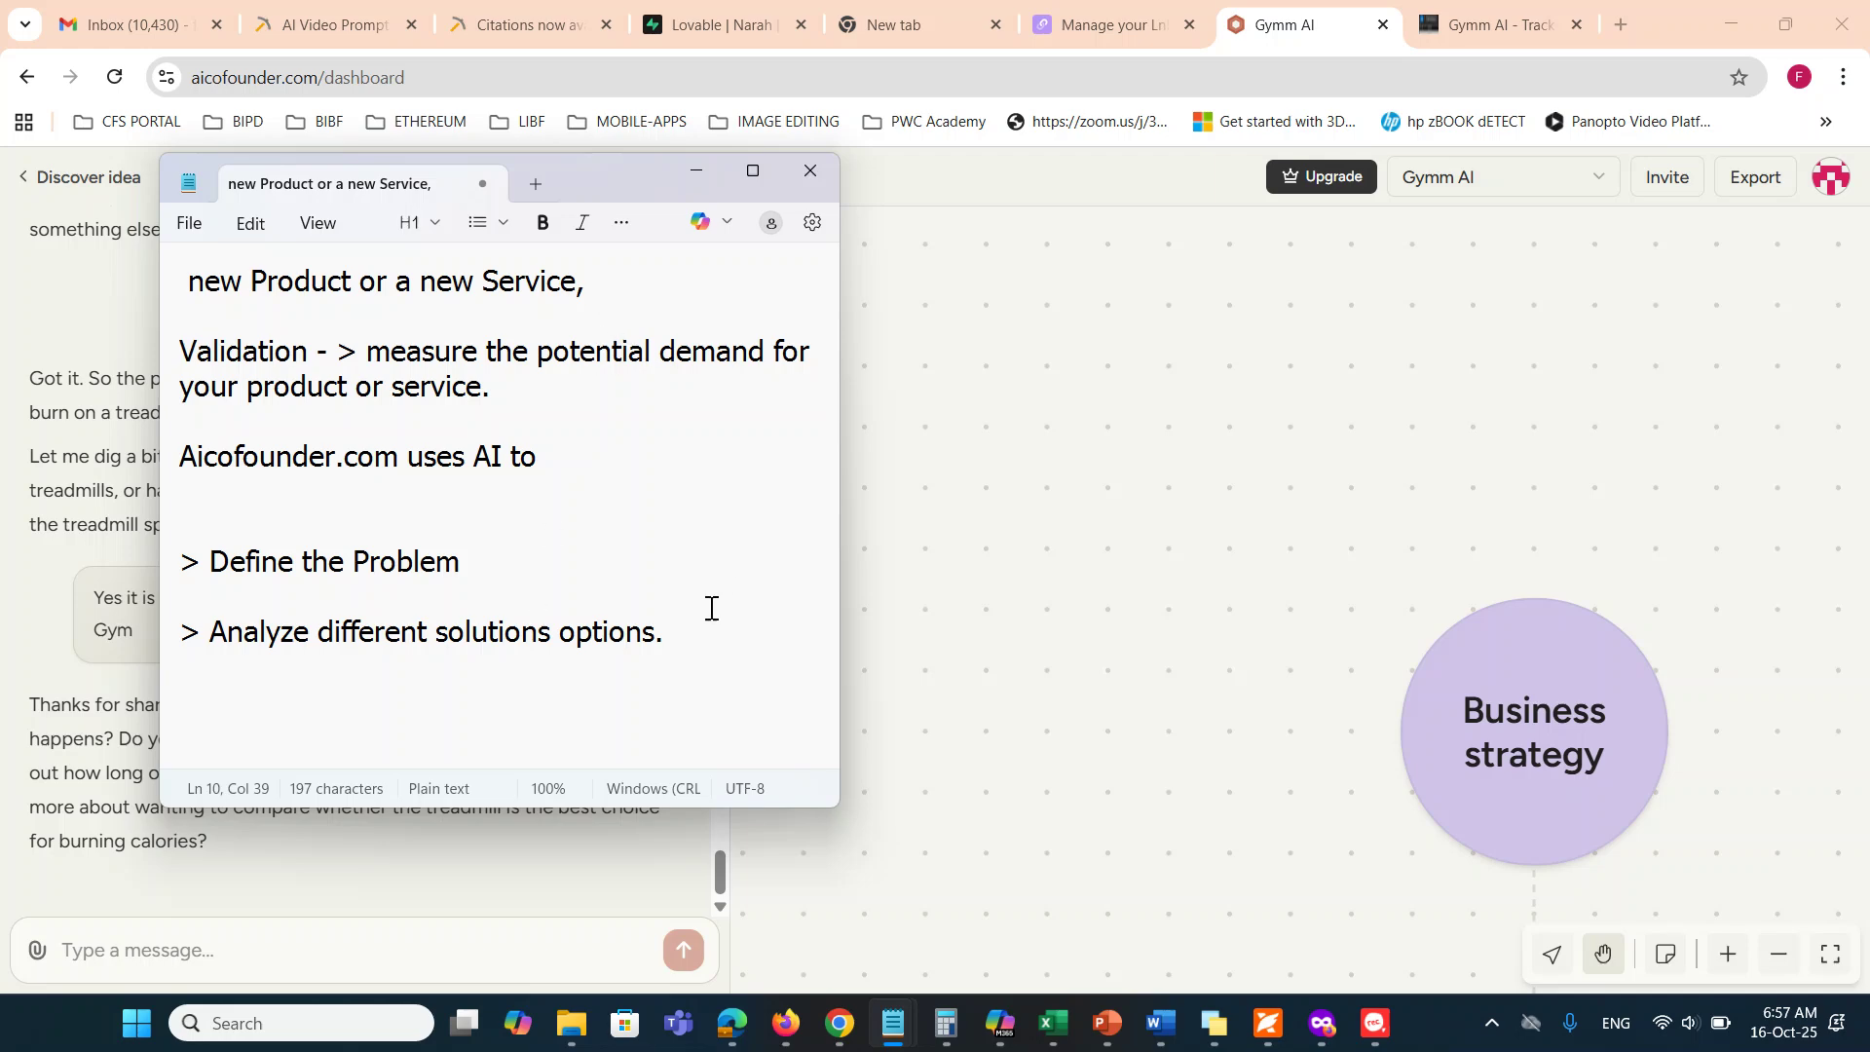
{"action": "left_click", "coordinate": [710, 639]}
Switch to the gymmai.com website in Chrome and highlight its headline about the lying treadmill and tracking calories
{"action": "left_click", "coordinate": [1487, 16]}
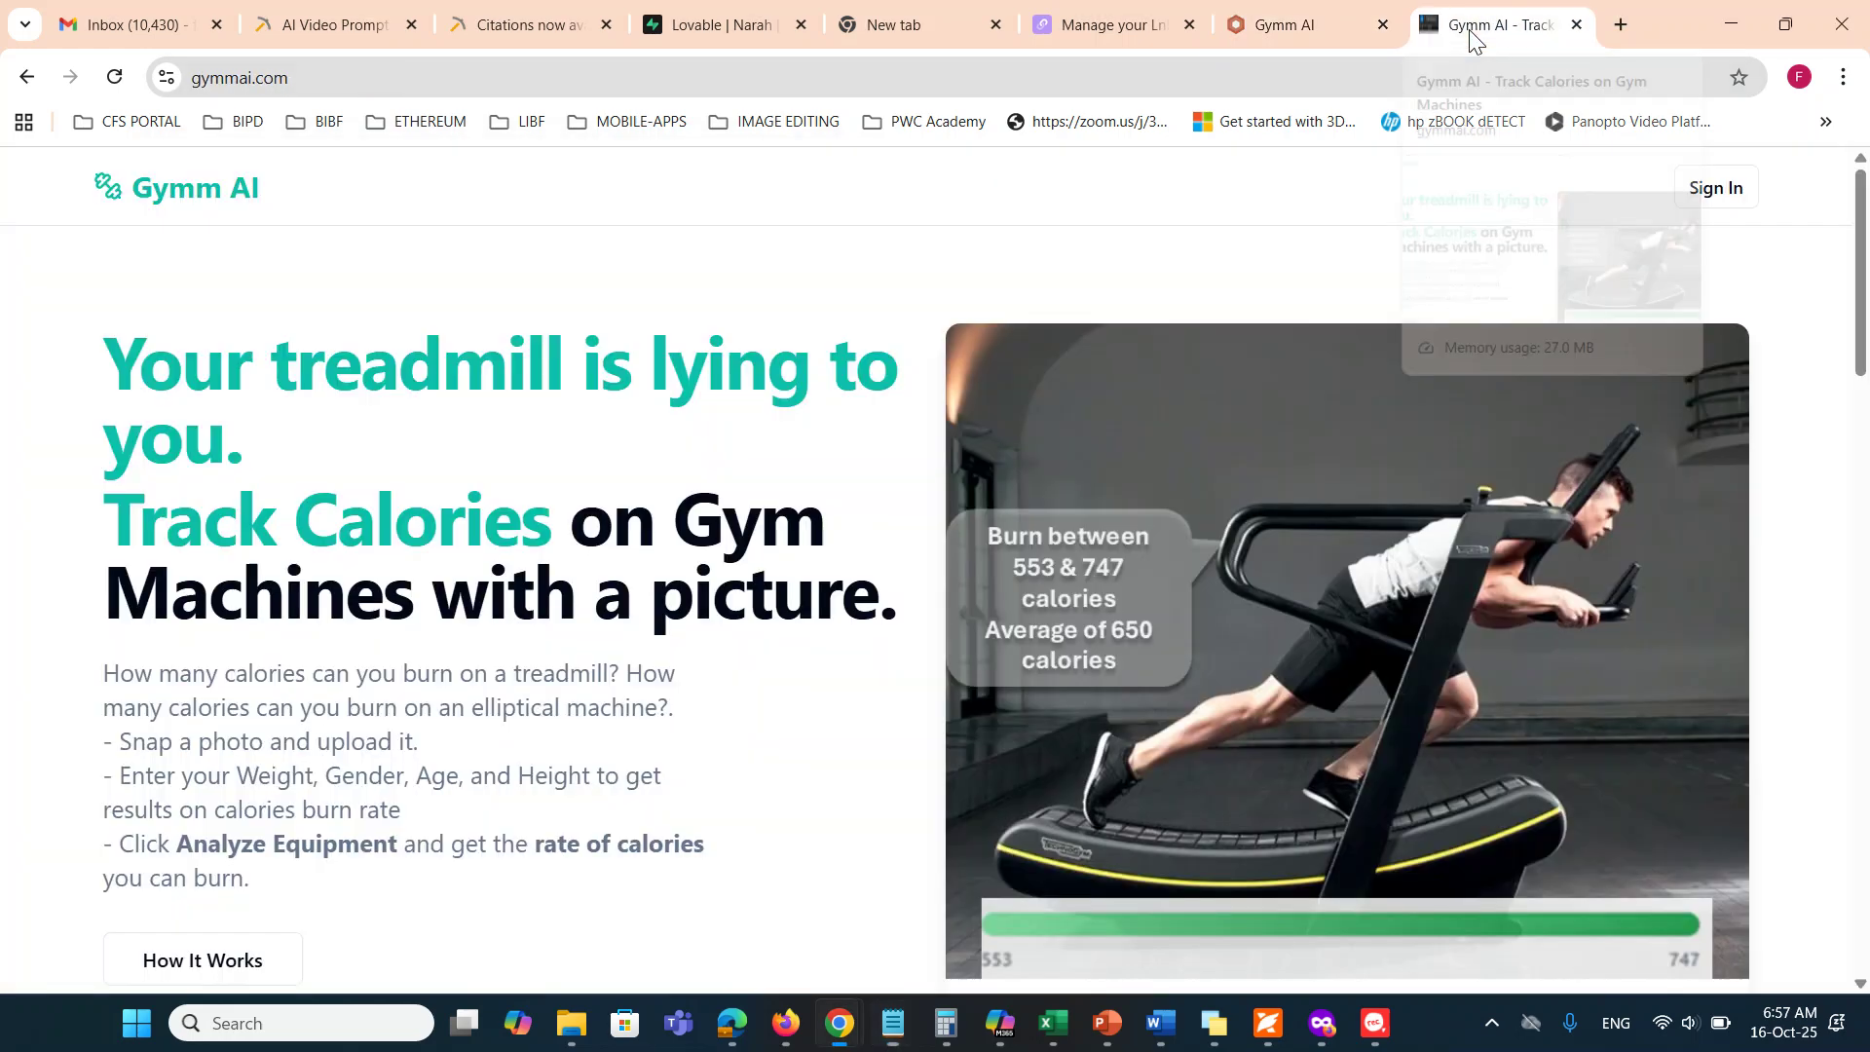
{"action": "left_click", "coordinate": [949, 75]}
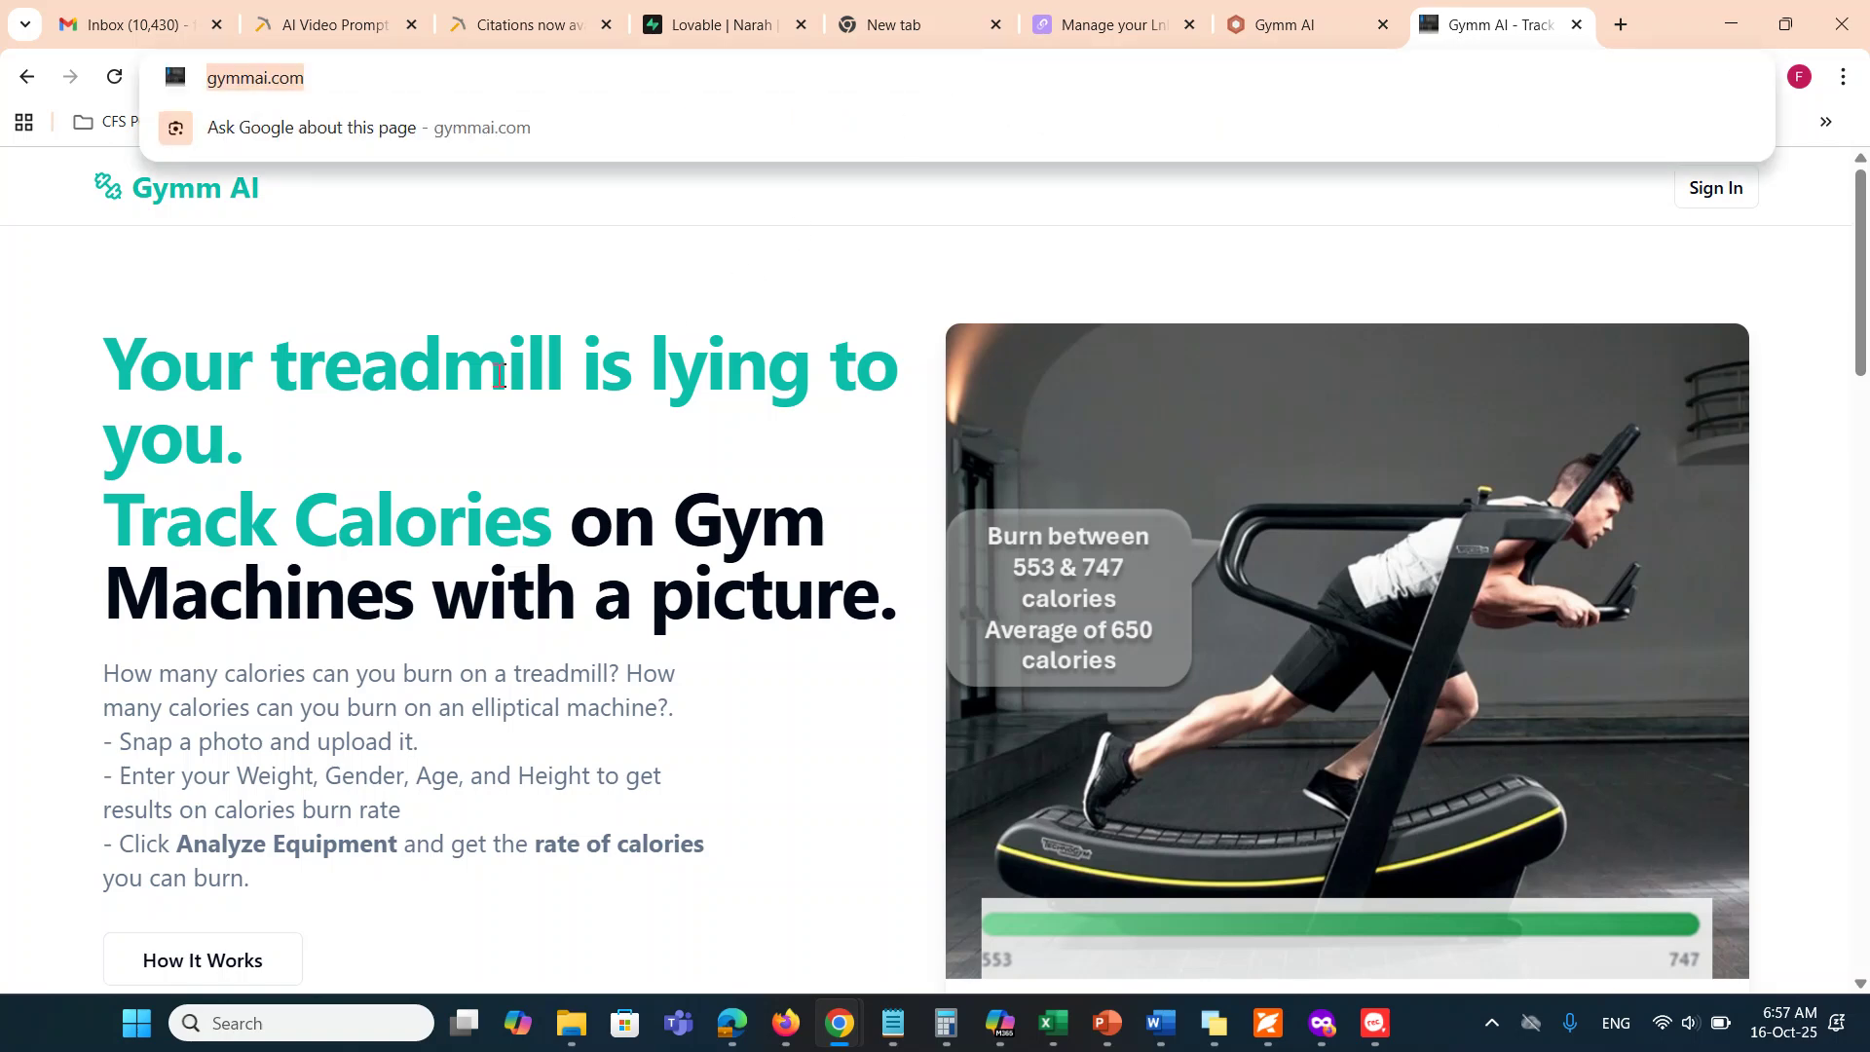
{"action": "left_click", "coordinate": [390, 307]}
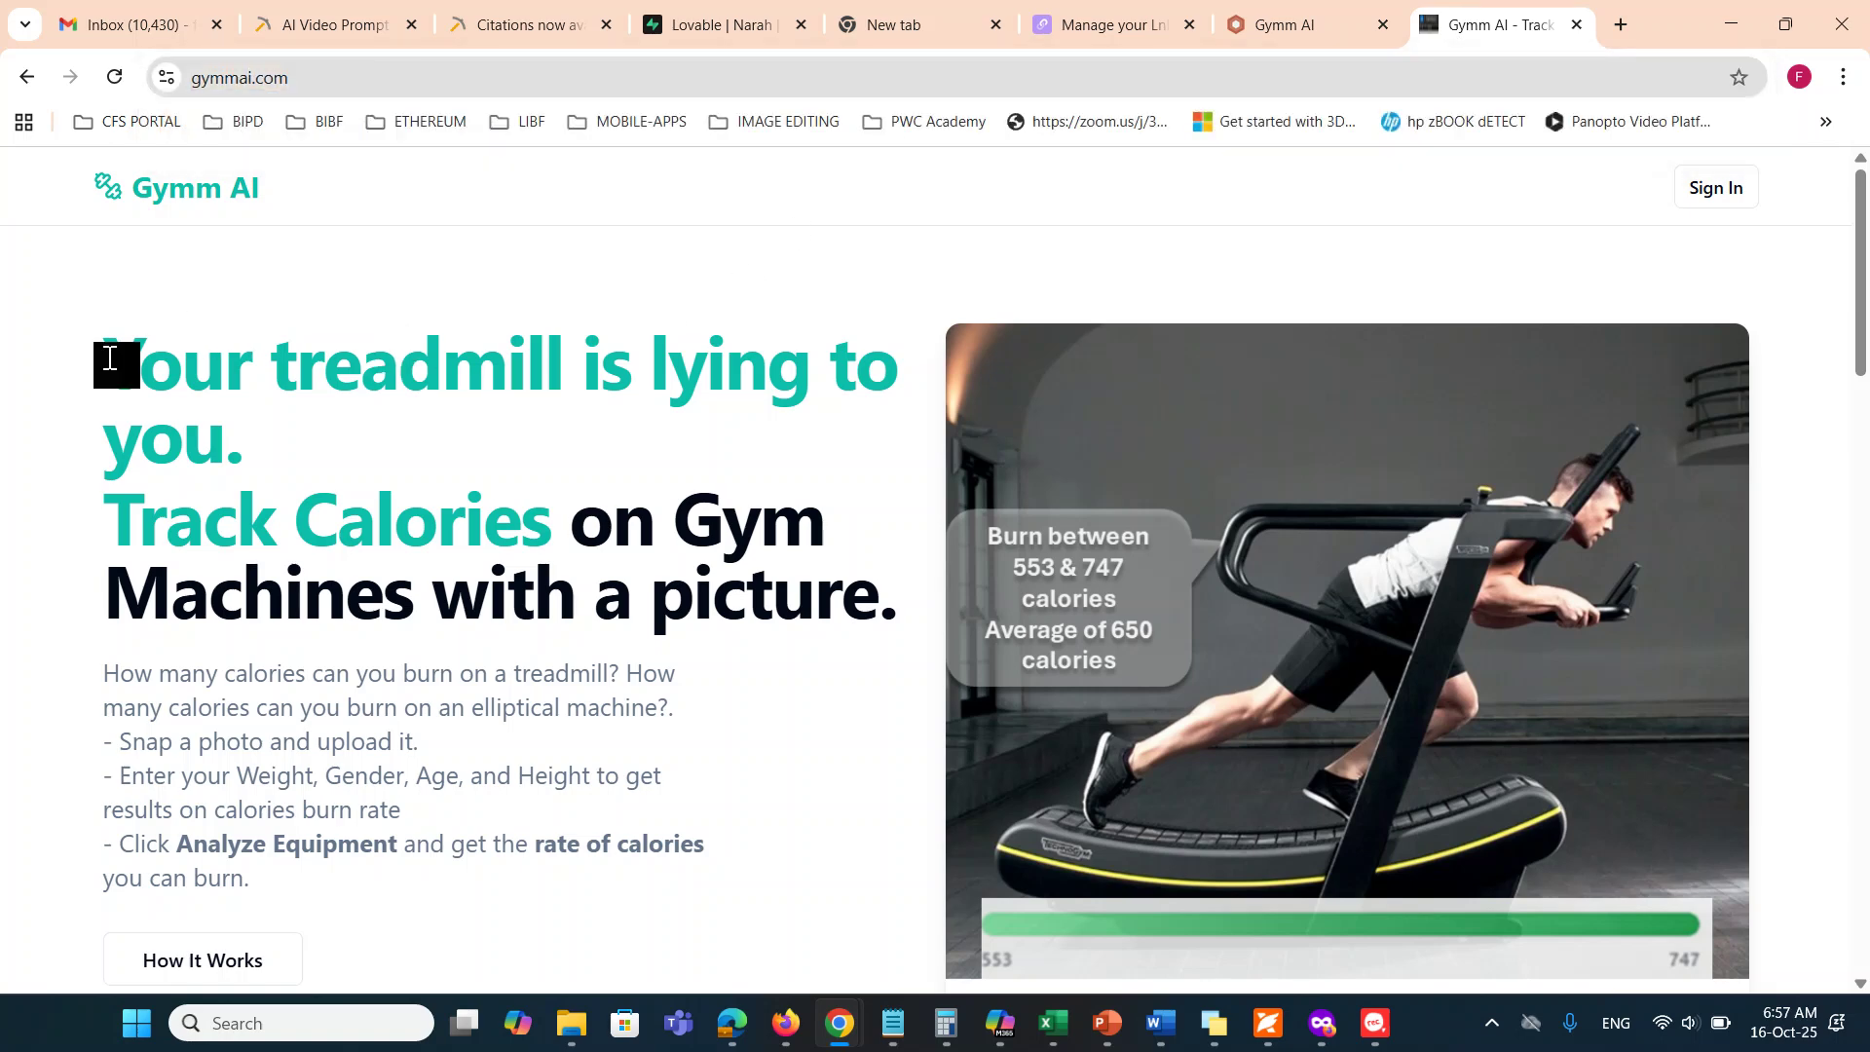
{"action": "left_click_drag", "start_coordinate": [109, 362], "coordinate": [723, 531]}
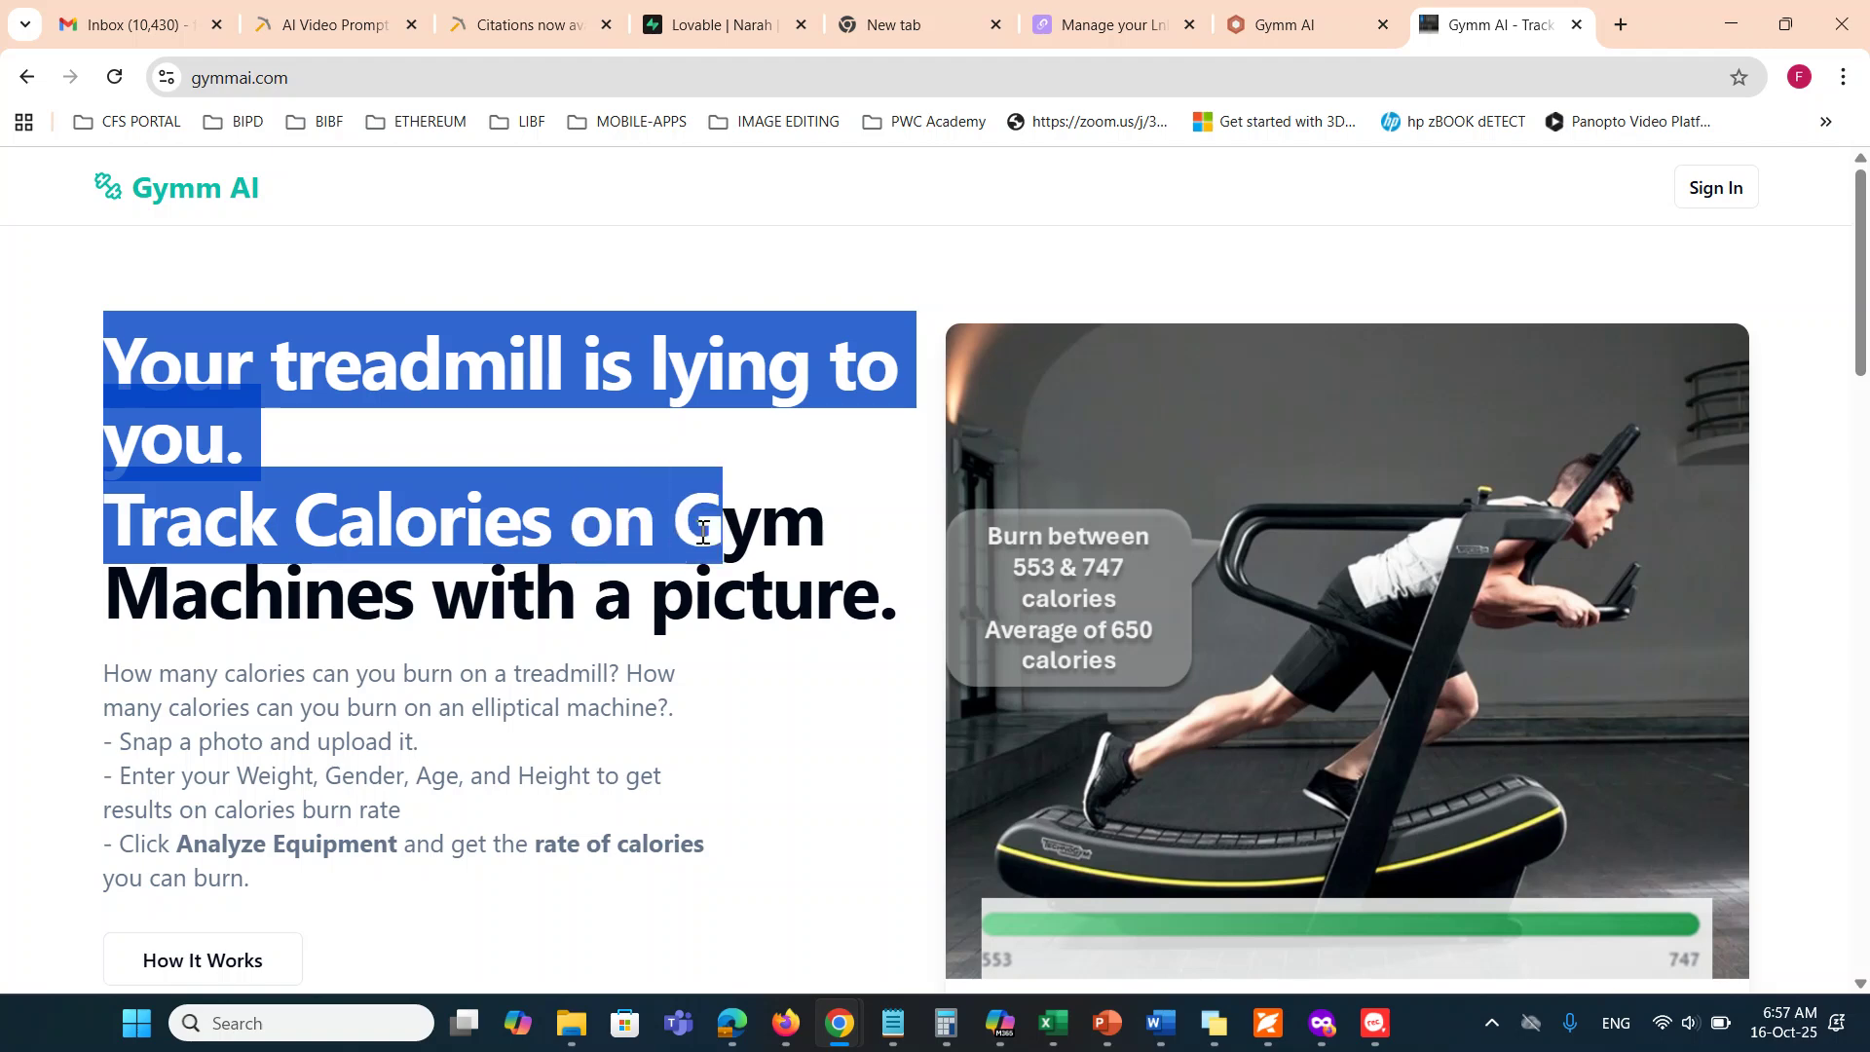
{"action": "left_click", "coordinate": [507, 444]}
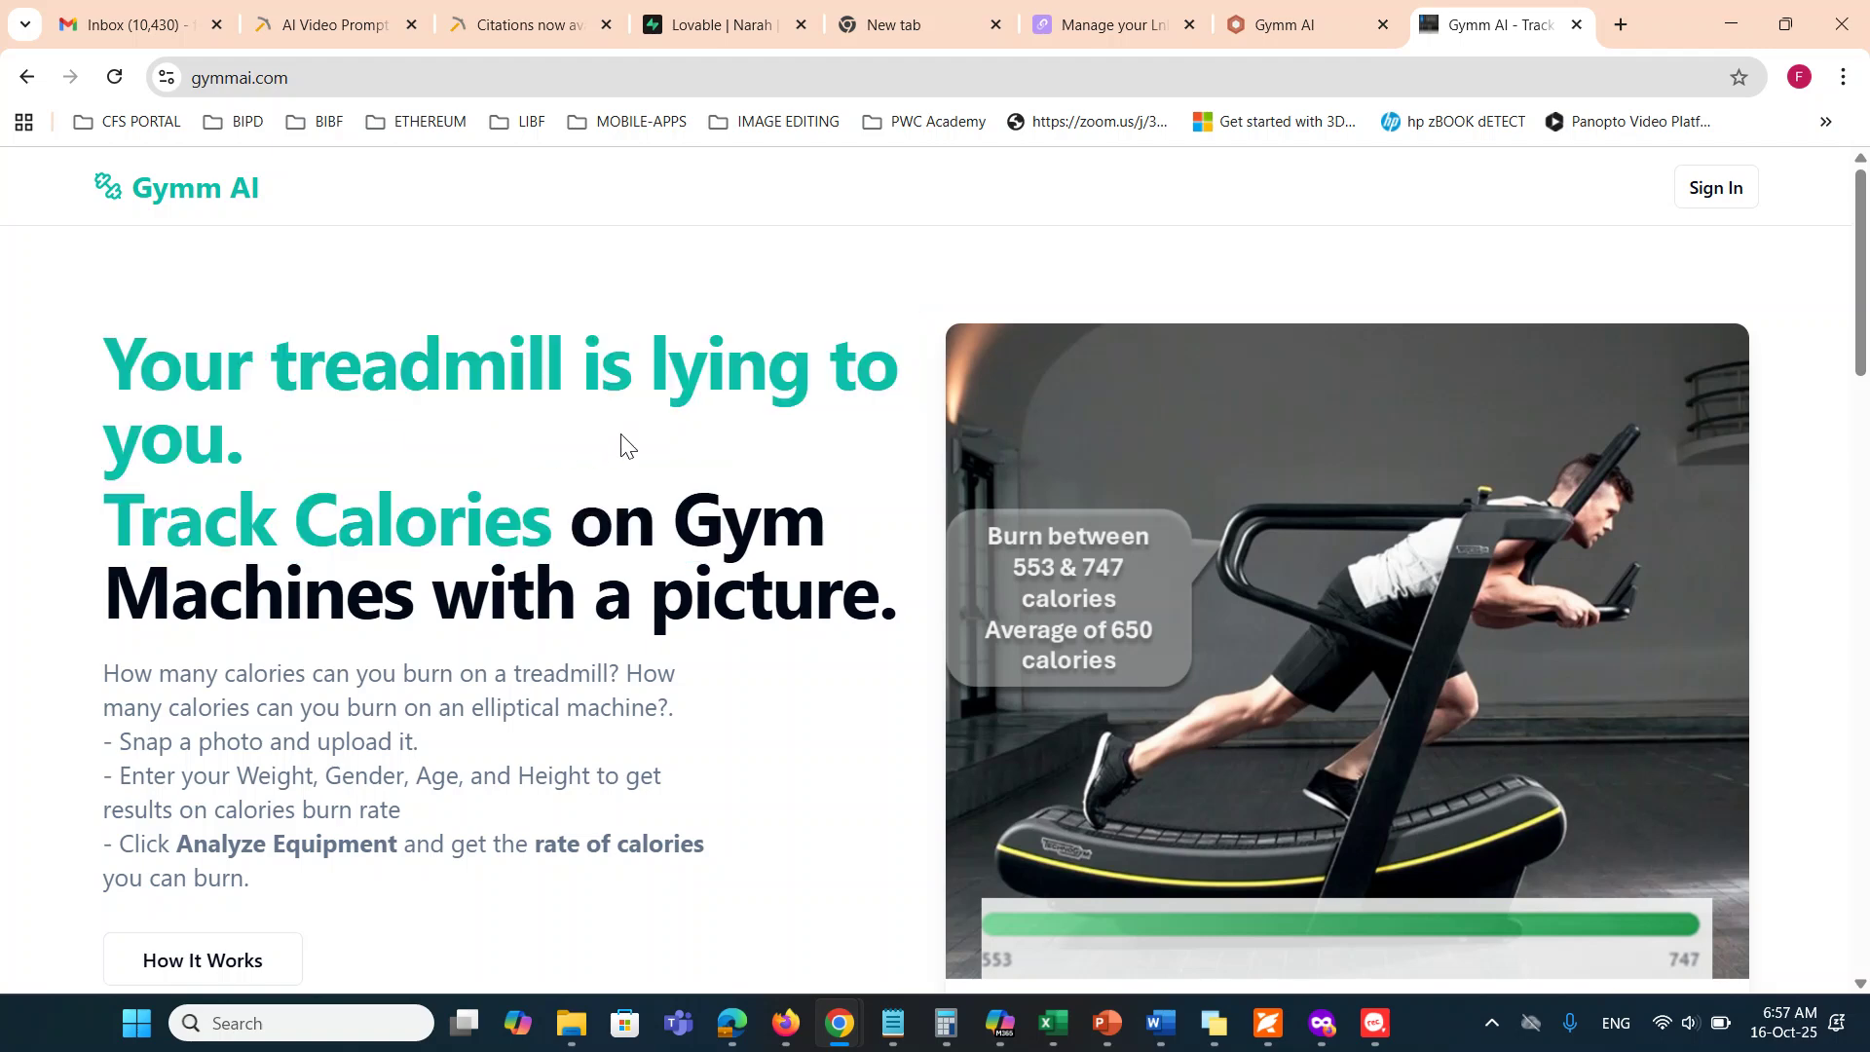
Review the Gymm AI home page, including the How Gymm AI Works section and the feature cards beneath it
{"action": "scroll", "coordinate": [833, 511], "scroll_direction": "down", "scroll_amount": 3}
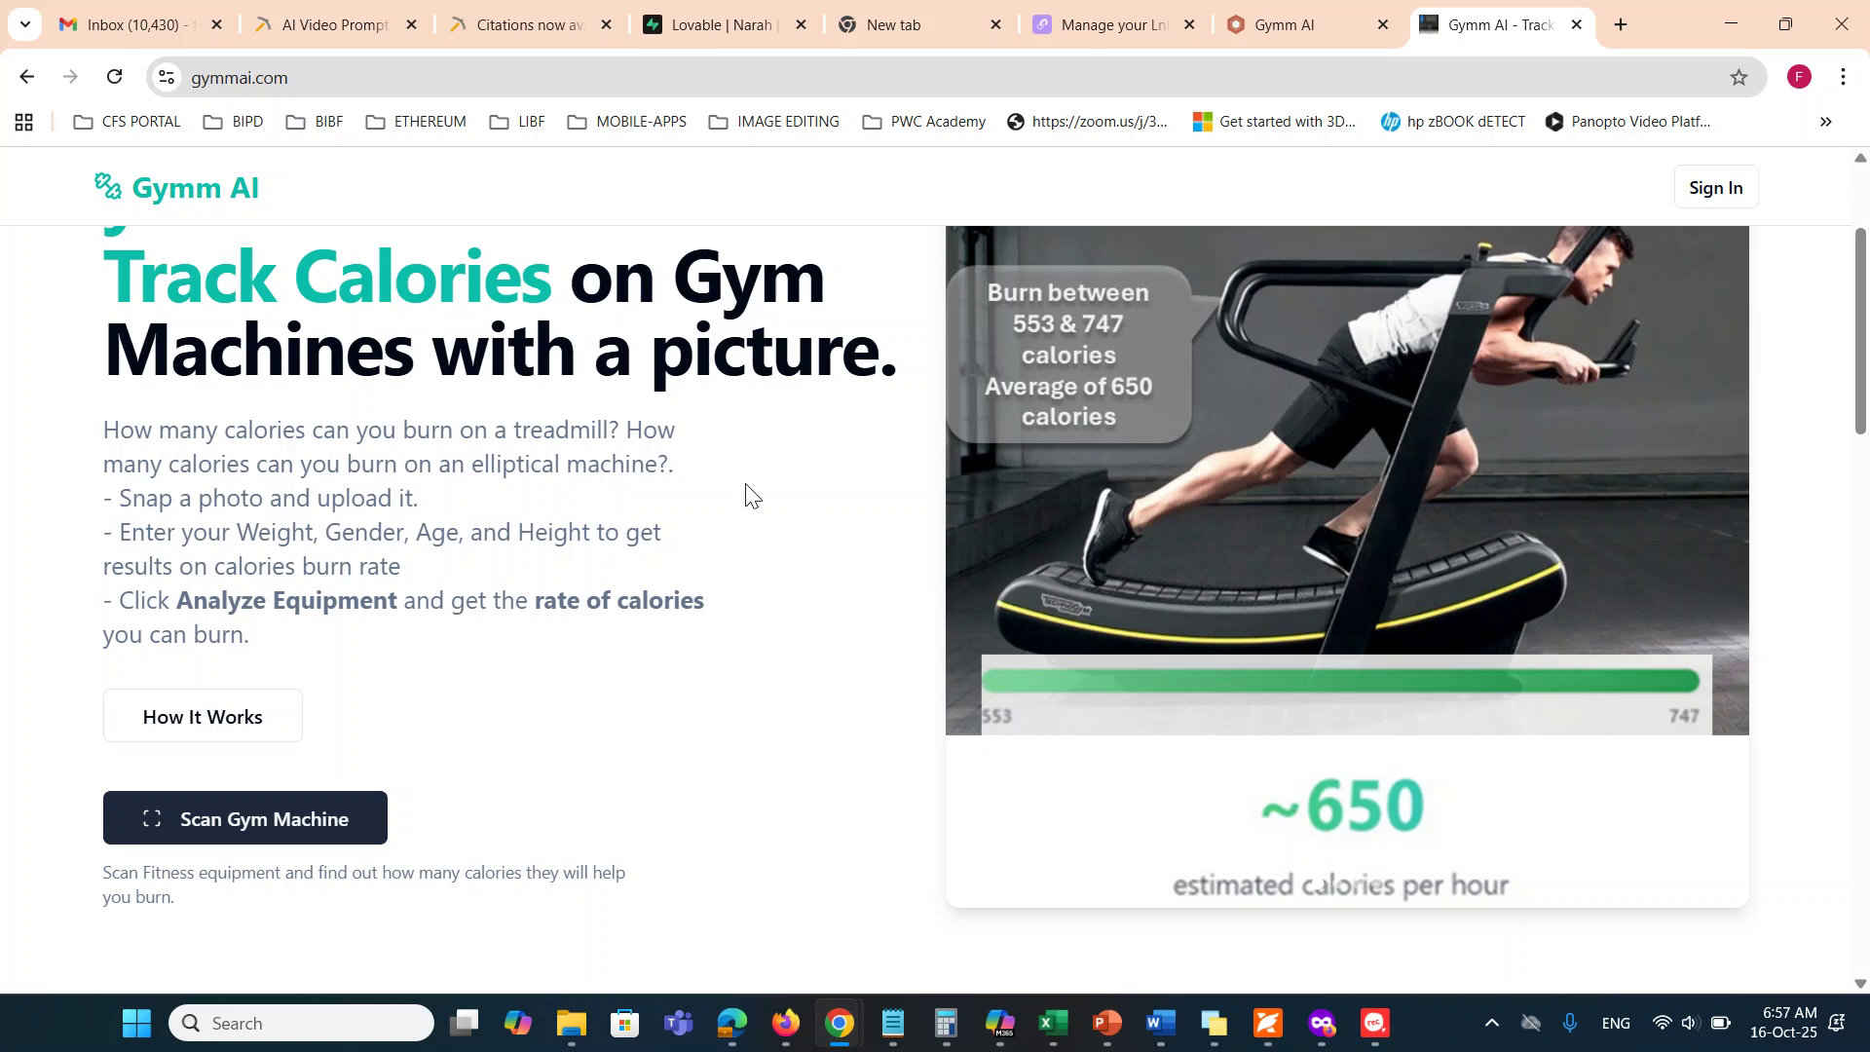
{"action": "scroll", "coordinate": [730, 597], "scroll_direction": "down", "scroll_amount": 4}
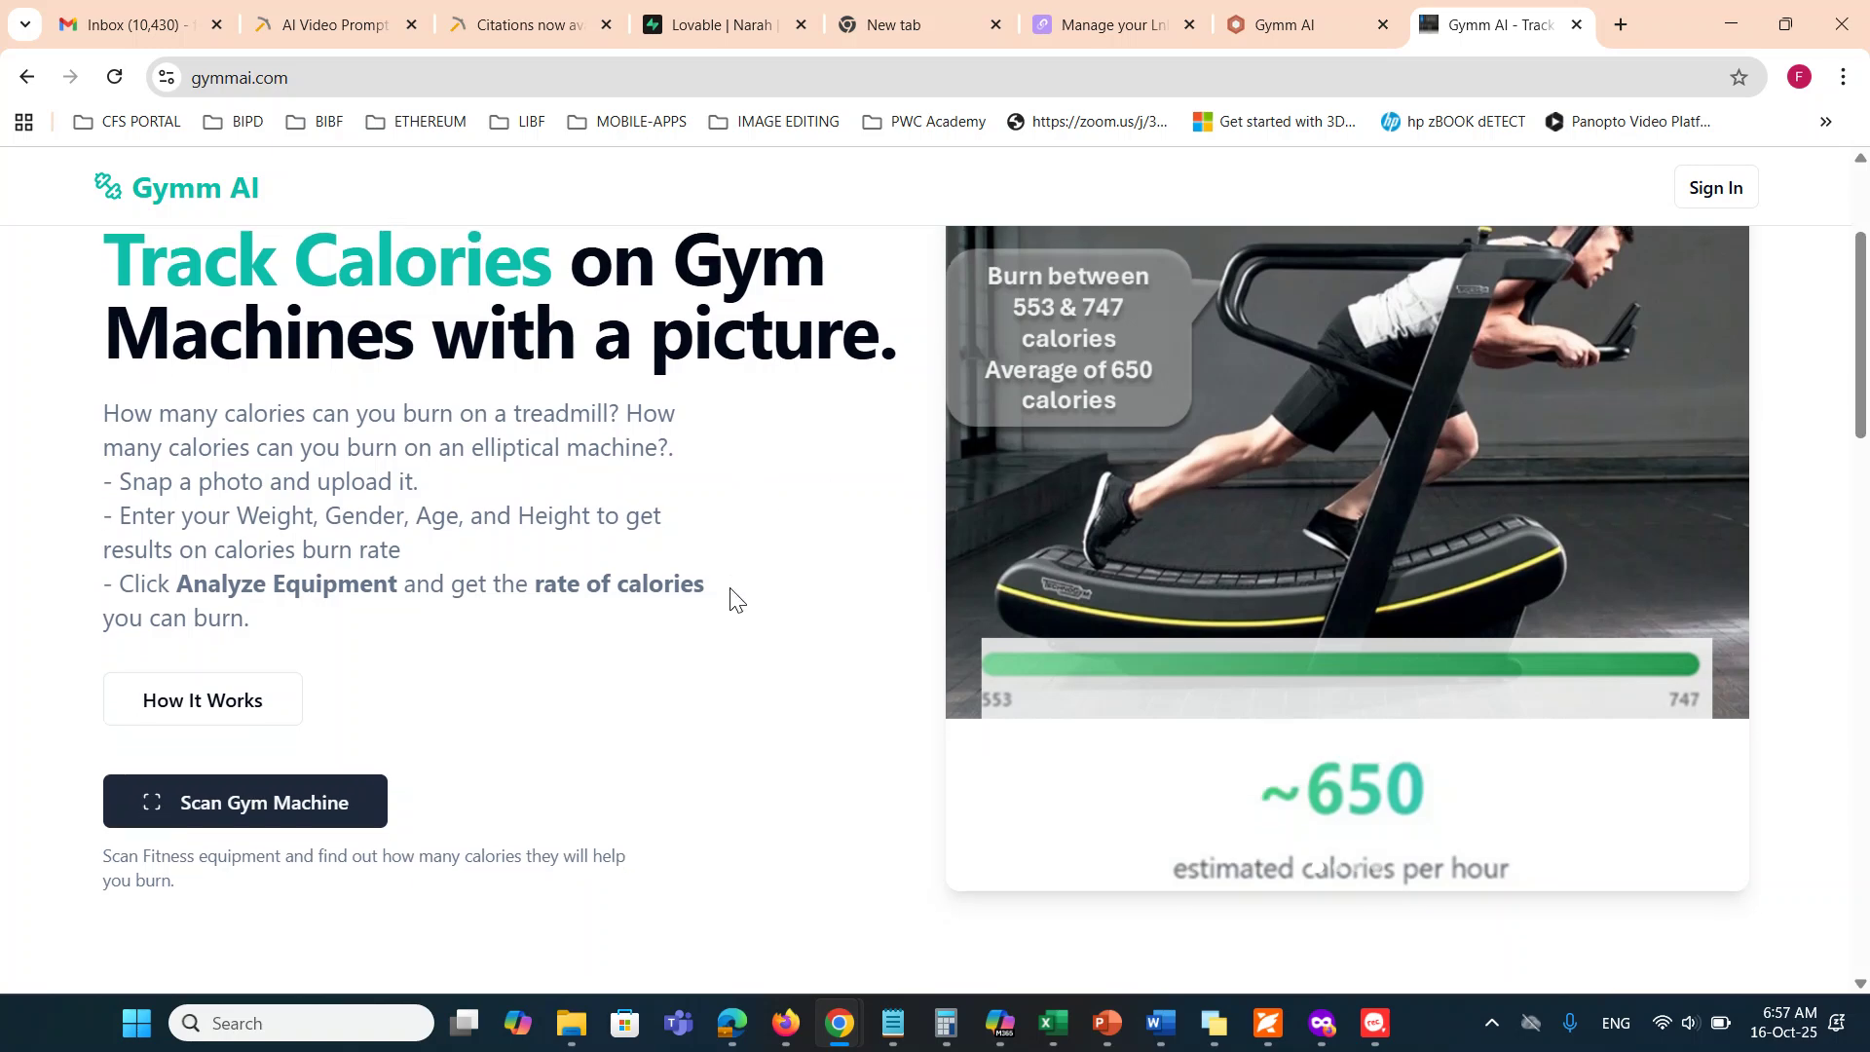
{"action": "scroll", "coordinate": [875, 499], "scroll_direction": "down", "scroll_amount": 5}
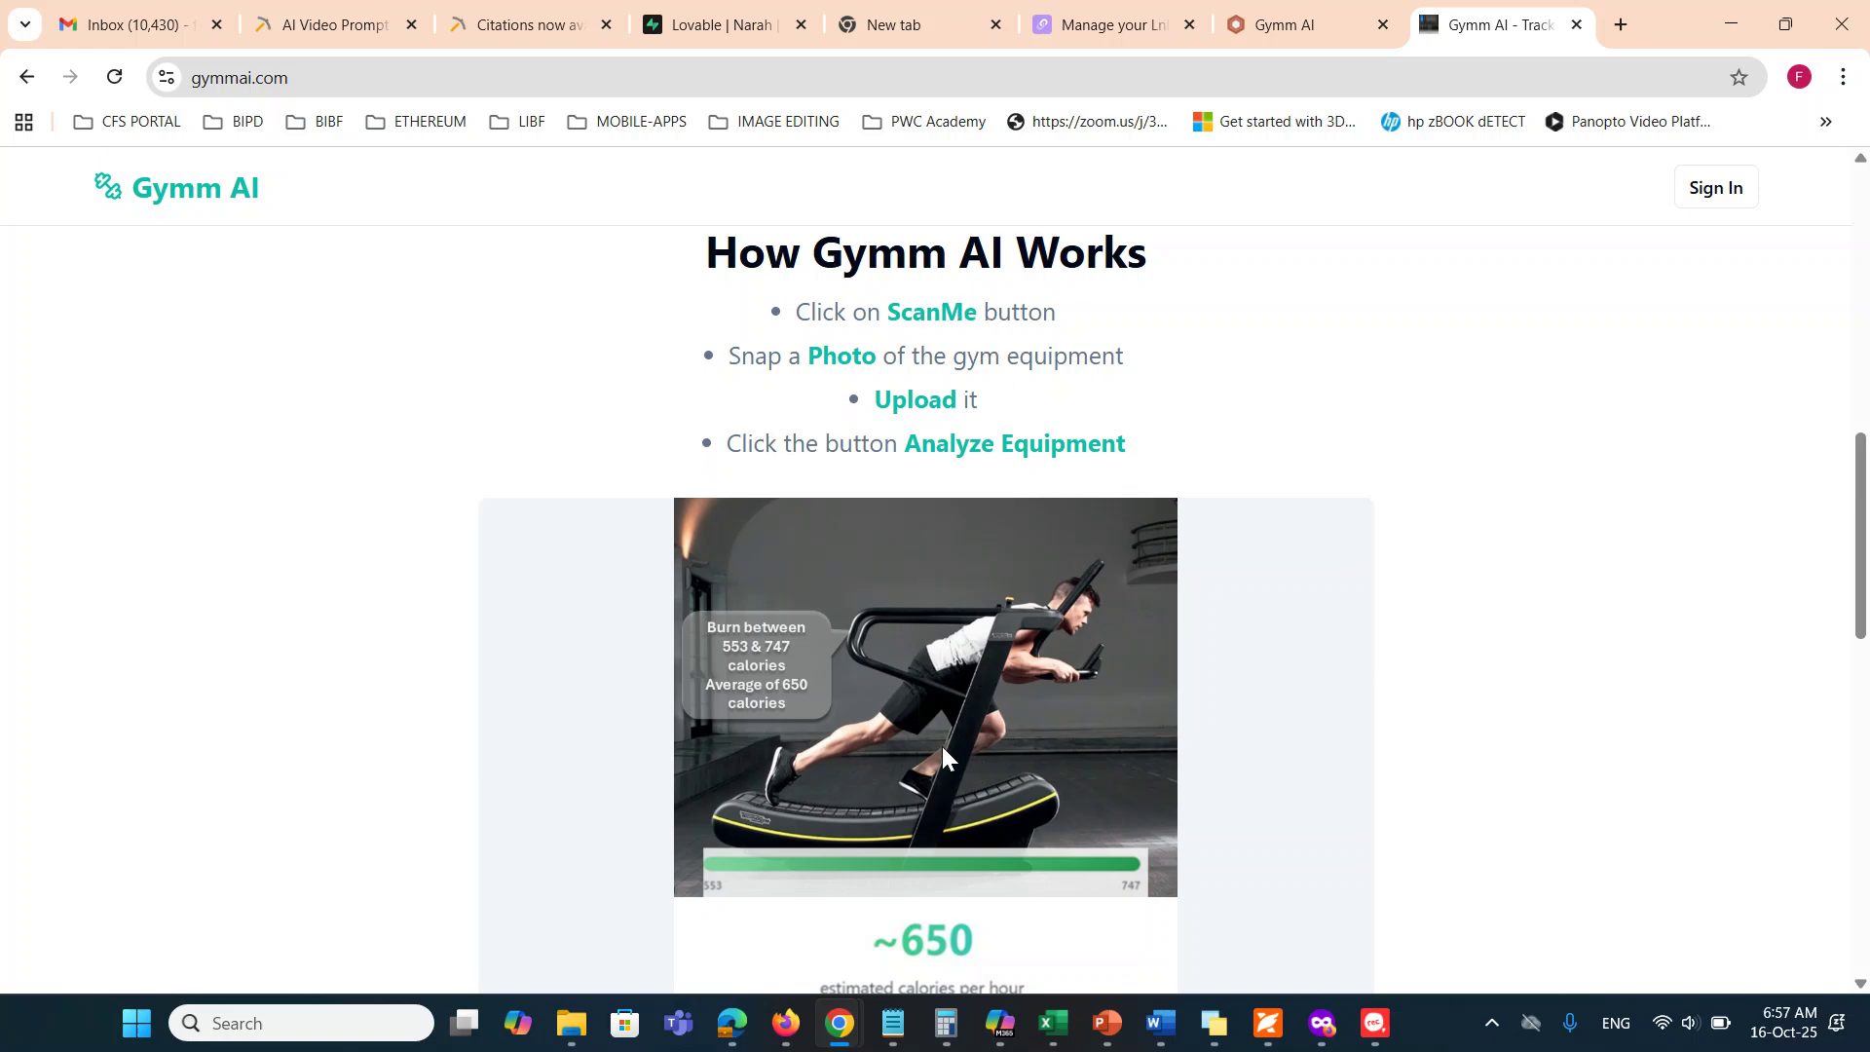
{"action": "scroll", "coordinate": [942, 746], "scroll_direction": "down", "scroll_amount": 5}
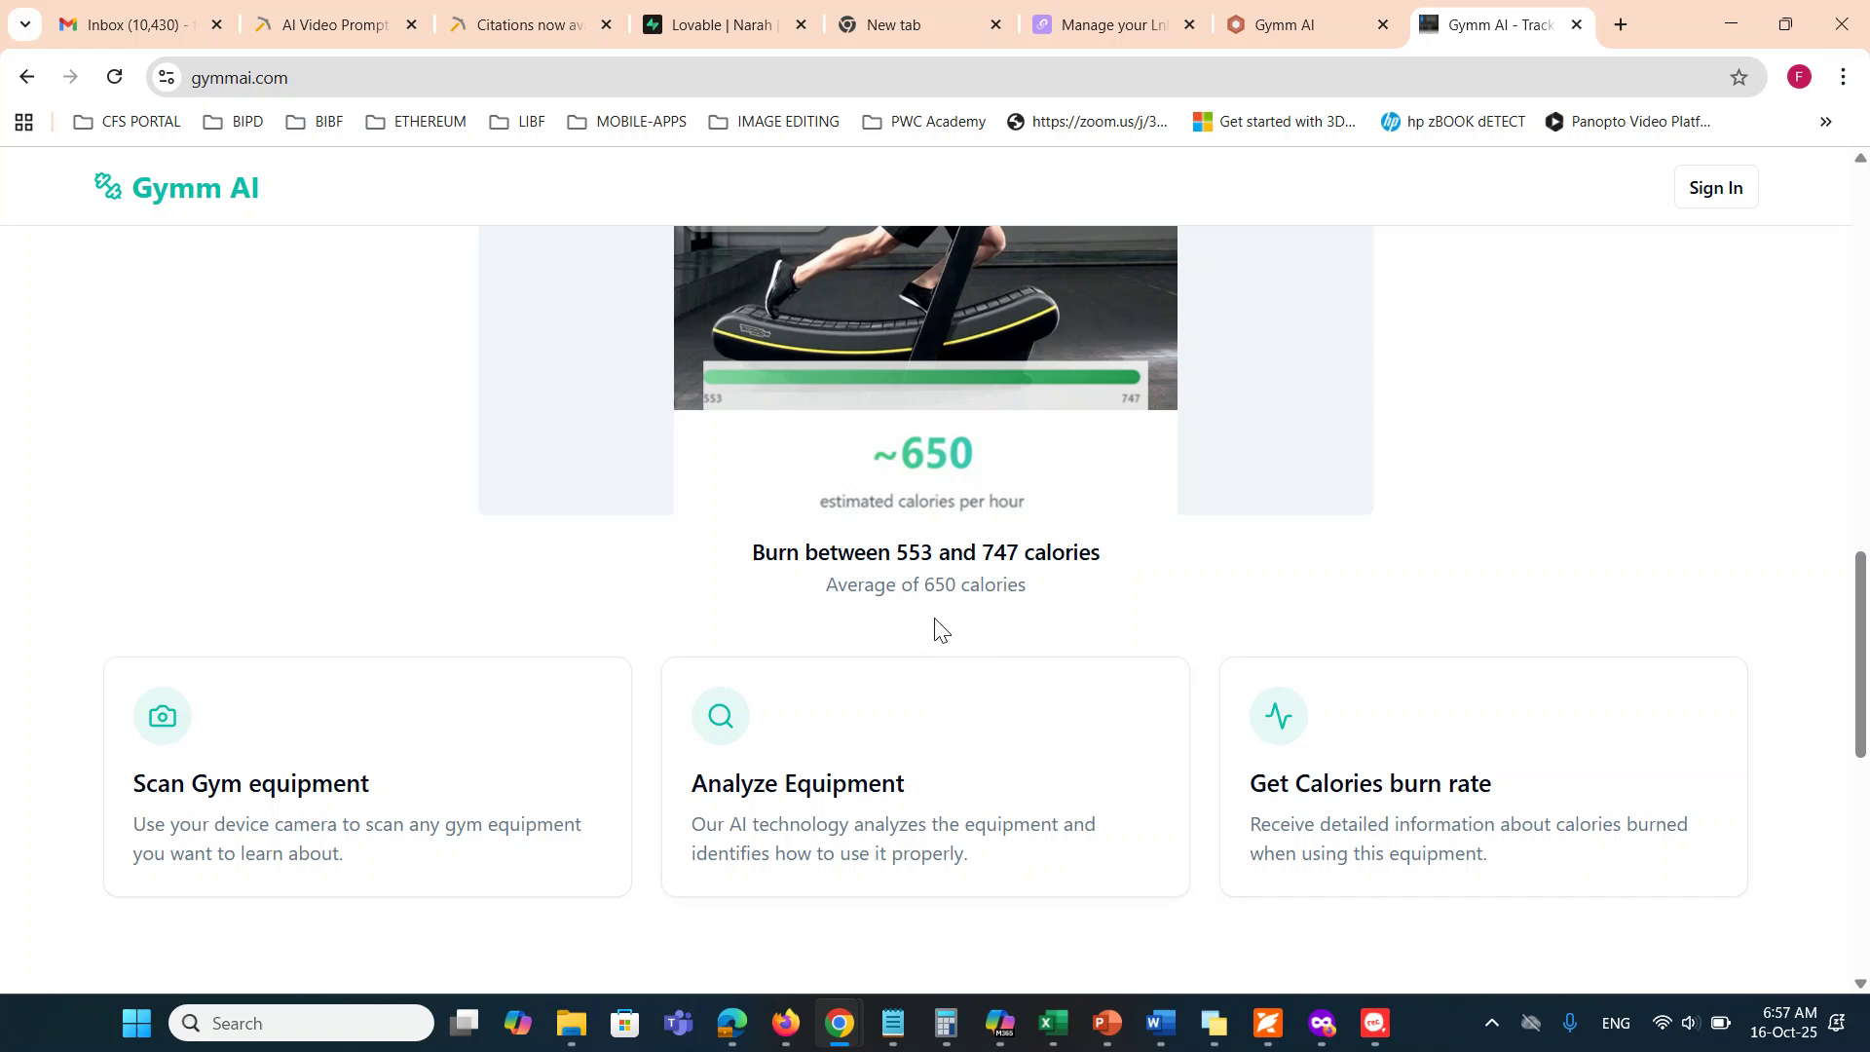
{"action": "scroll", "coordinate": [933, 618], "scroll_direction": "up", "scroll_amount": 5}
{"action": "scroll", "coordinate": [779, 501], "scroll_direction": "up", "scroll_amount": 4}
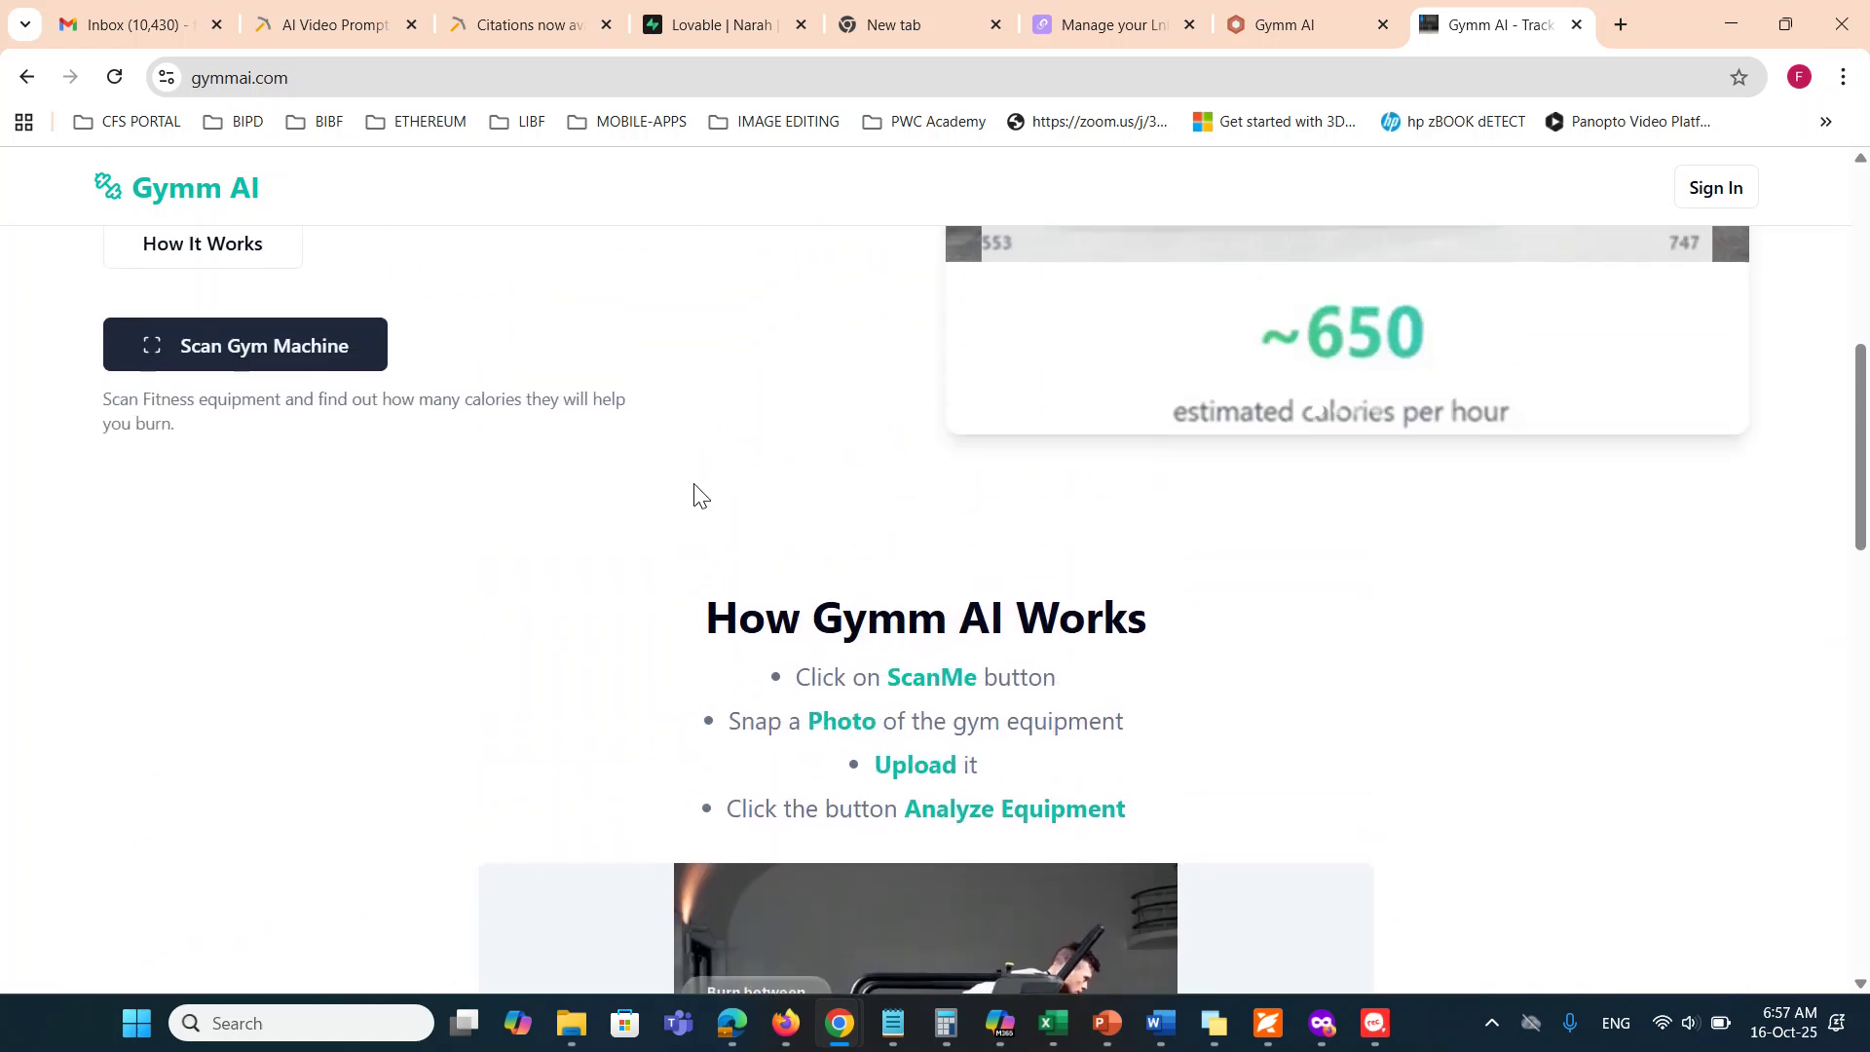
Open the Scan Gym Machine page and try to pass the security verification by submitting the displayed verification code
{"action": "left_click", "coordinate": [308, 351]}
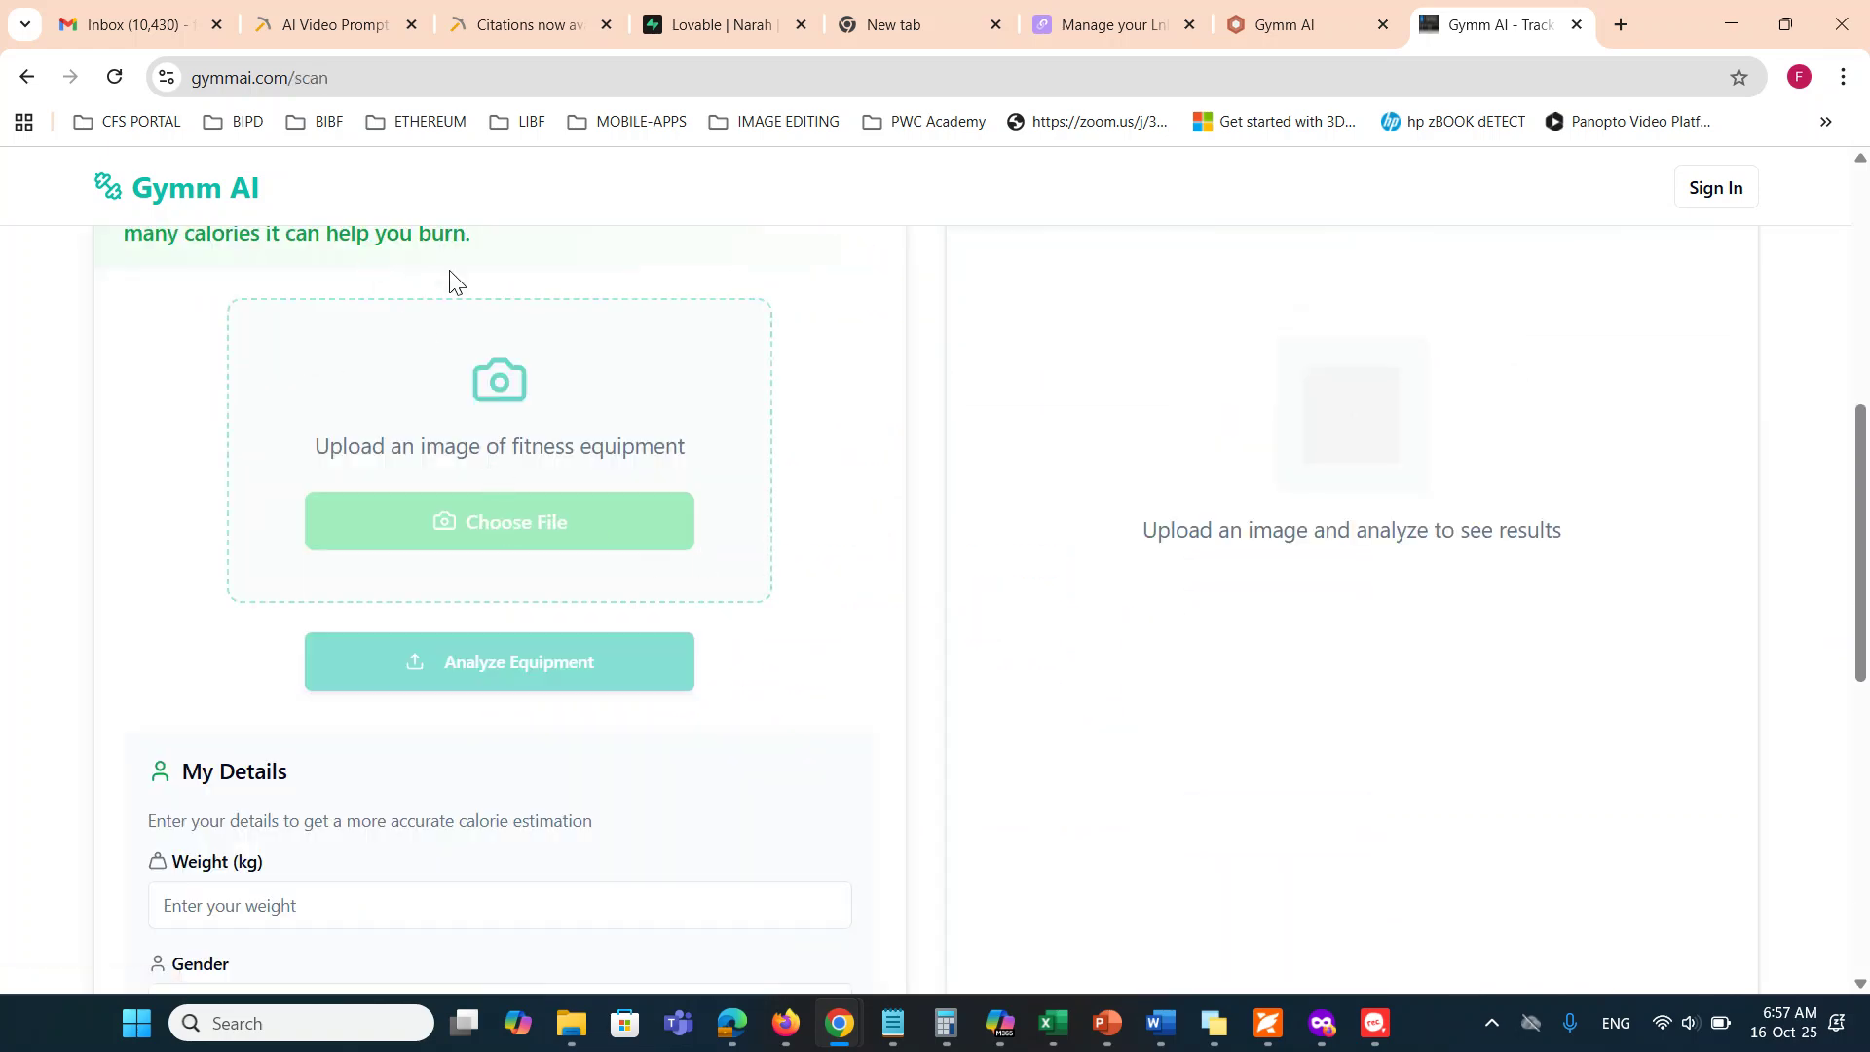
{"action": "scroll", "coordinate": [572, 321], "scroll_direction": "up", "scroll_amount": 6}
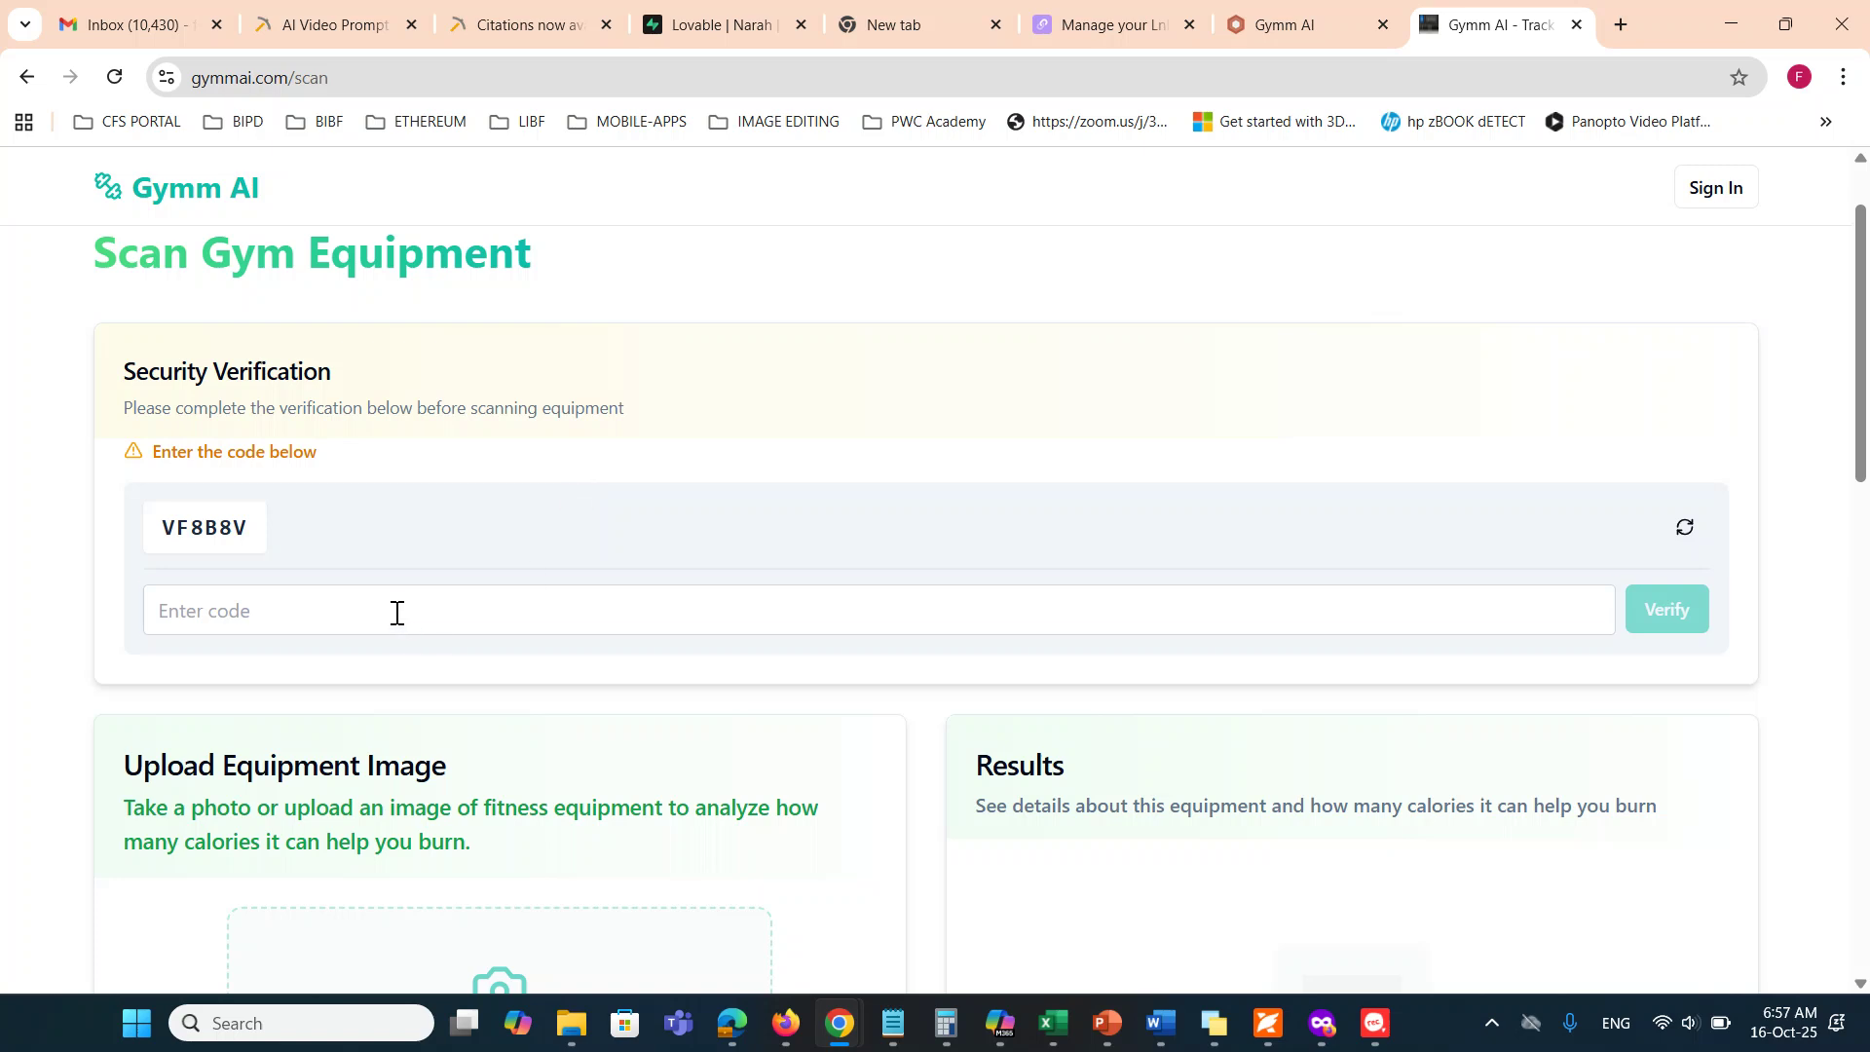
{"action": "left_click", "coordinate": [397, 613]}
{"action": "type", "text": "VF"}
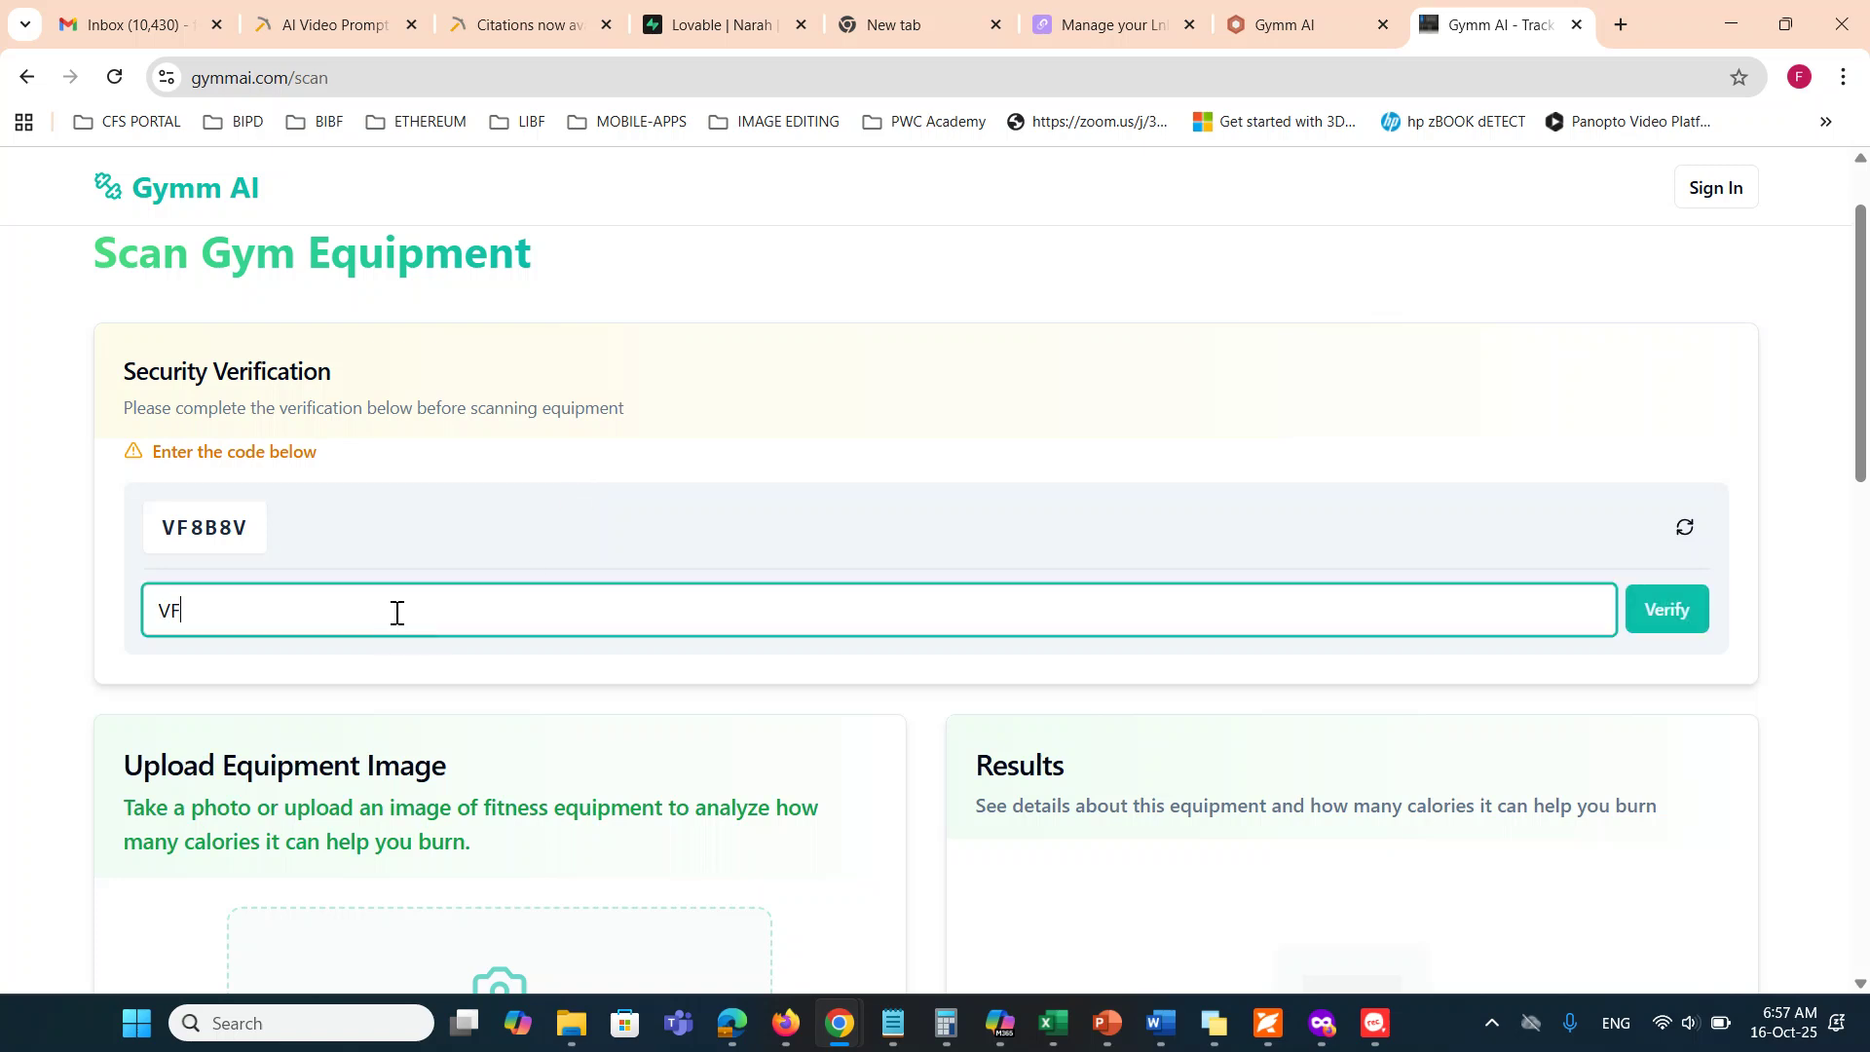
{"action": "type", "text": "8F8V"}
{"action": "left_click", "coordinate": [1655, 628]}
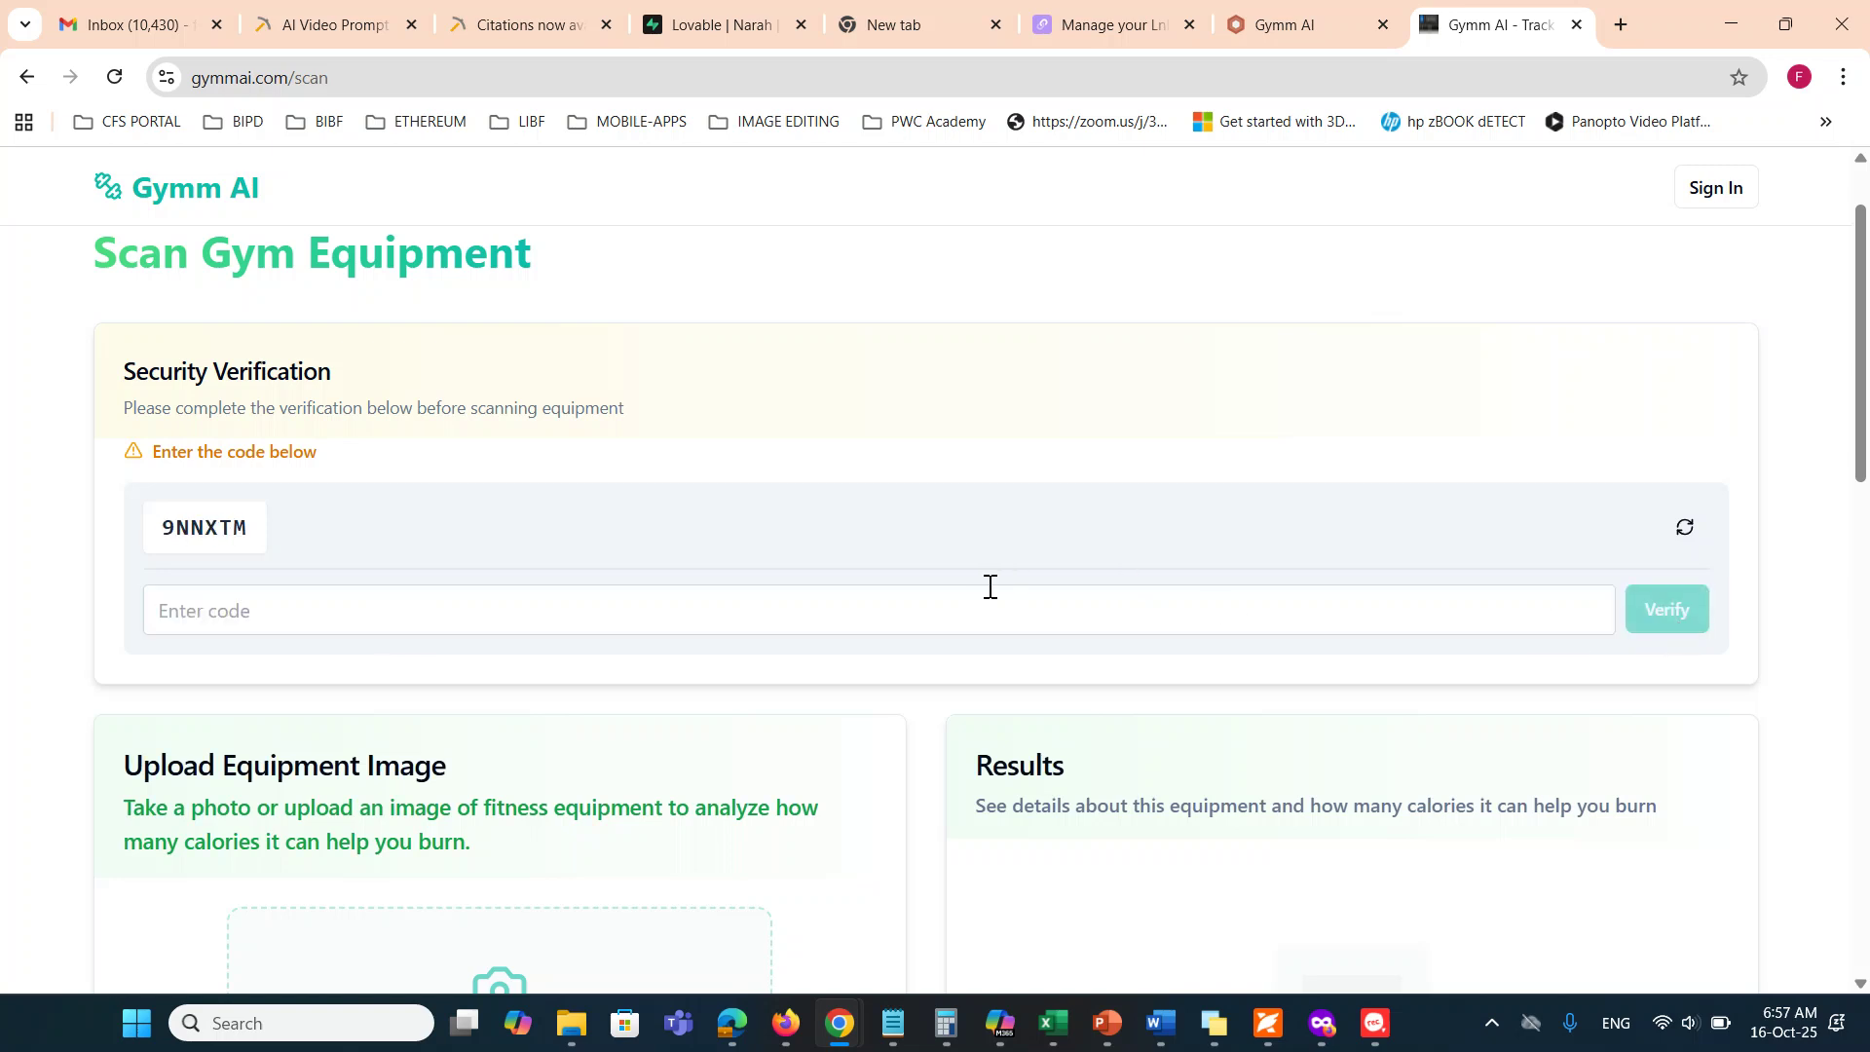
Enter the newly displayed verification code in the security check and verify it
{"action": "left_click", "coordinate": [434, 623]}
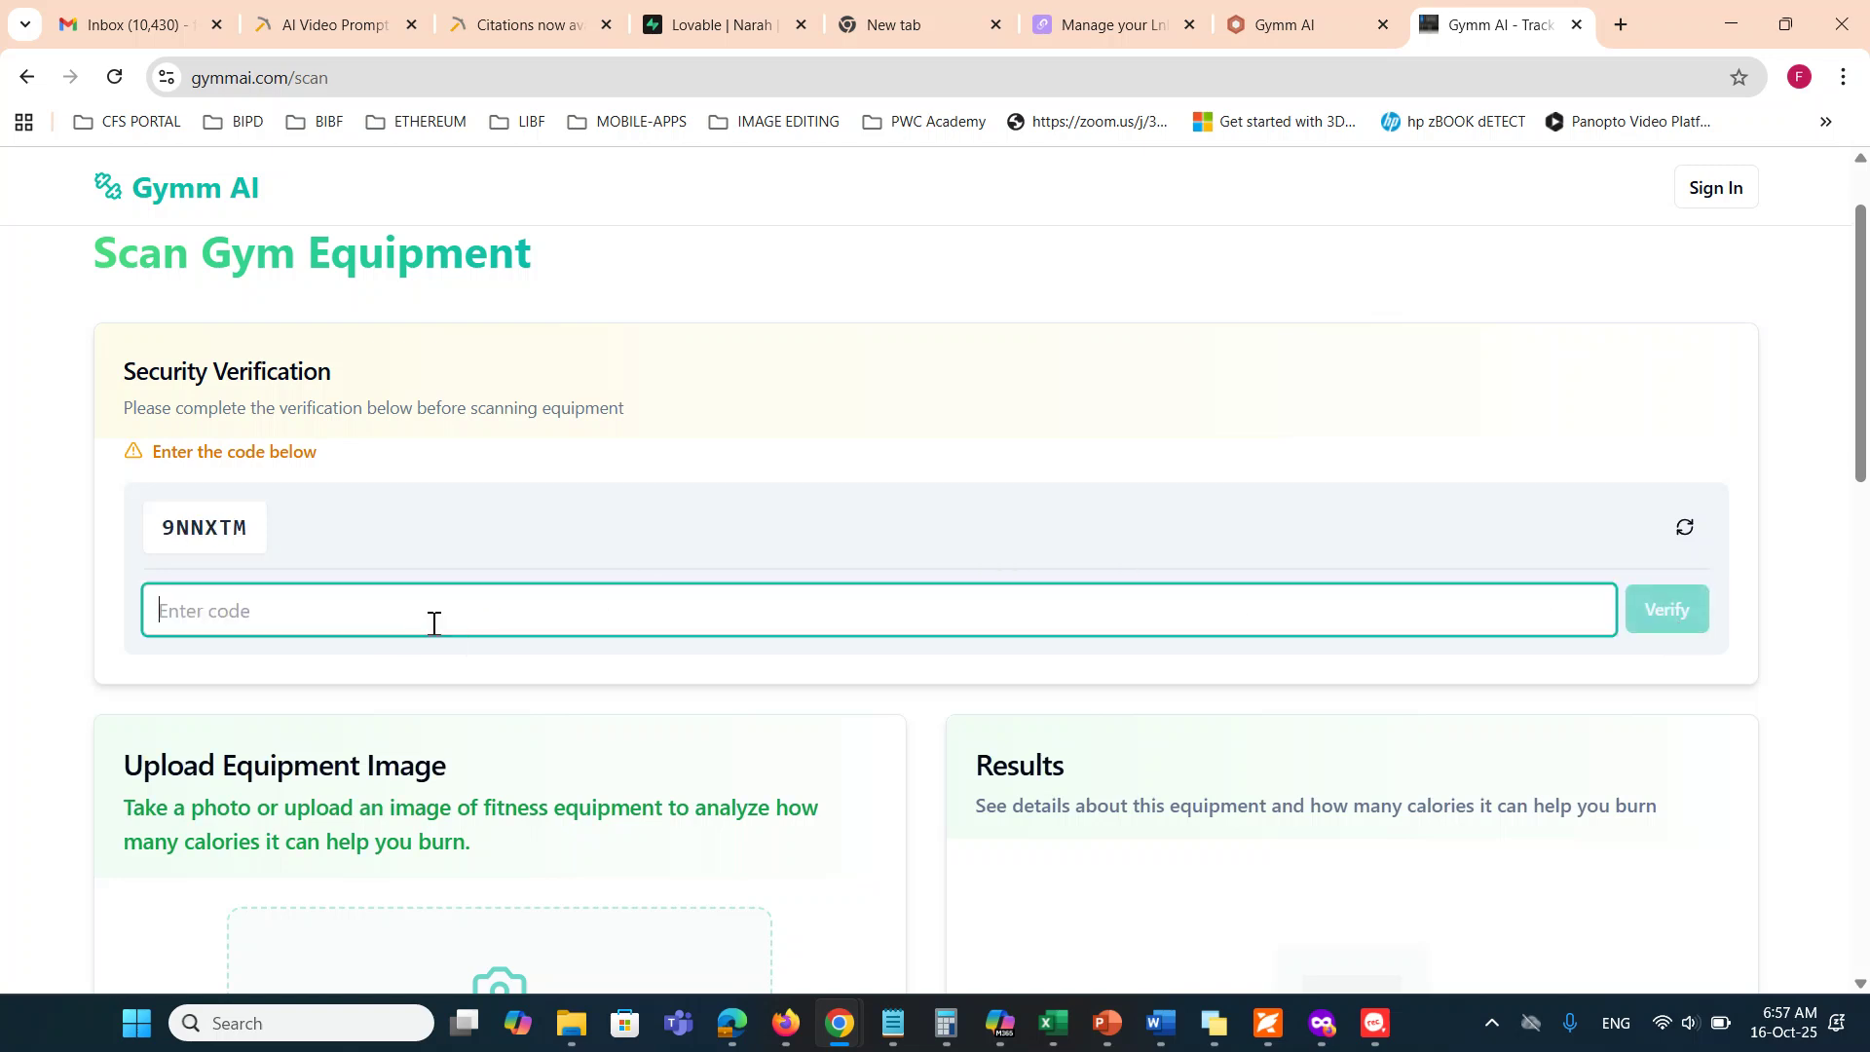
{"action": "type", "text": "9NN"}
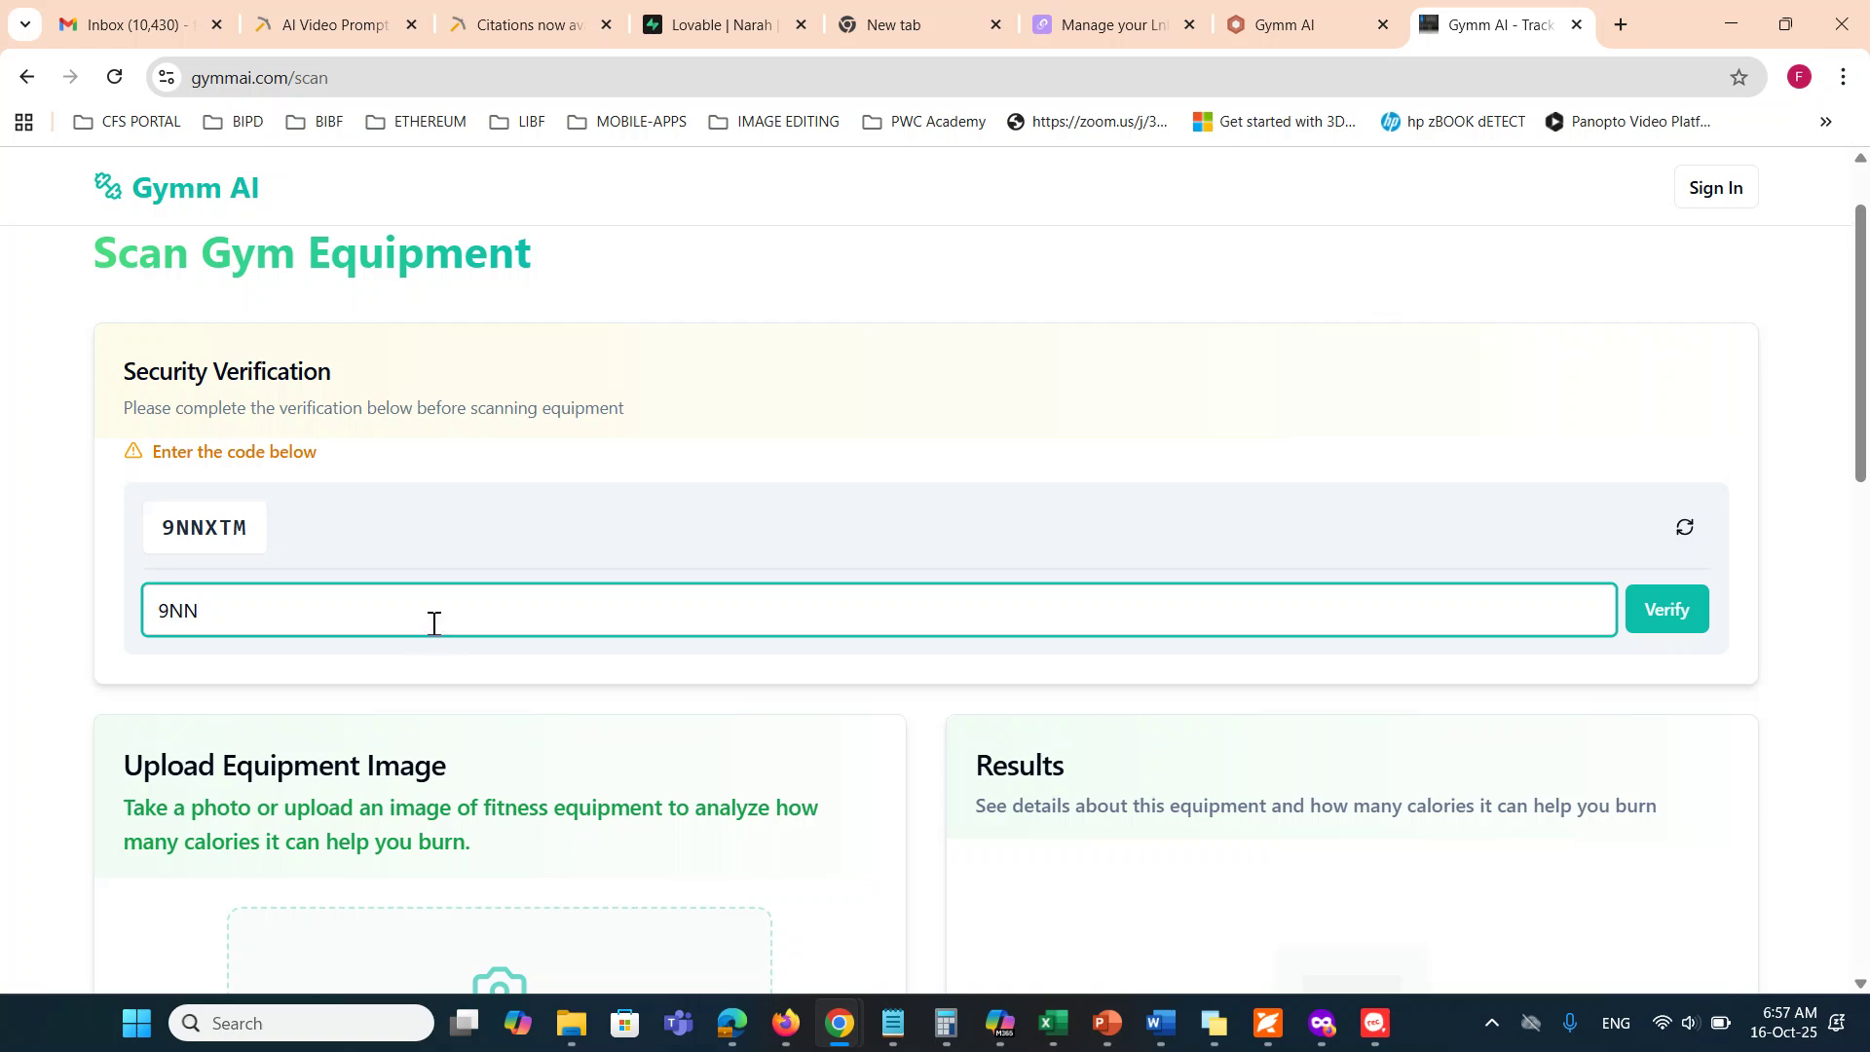
{"action": "type", "text": "XTM"}
{"action": "left_click", "coordinate": [1660, 618]}
Examine the equipment image upload, the My Details fields for weight, gender, age and height, and the Results area
{"action": "scroll", "coordinate": [974, 623], "scroll_direction": "down", "scroll_amount": 5}
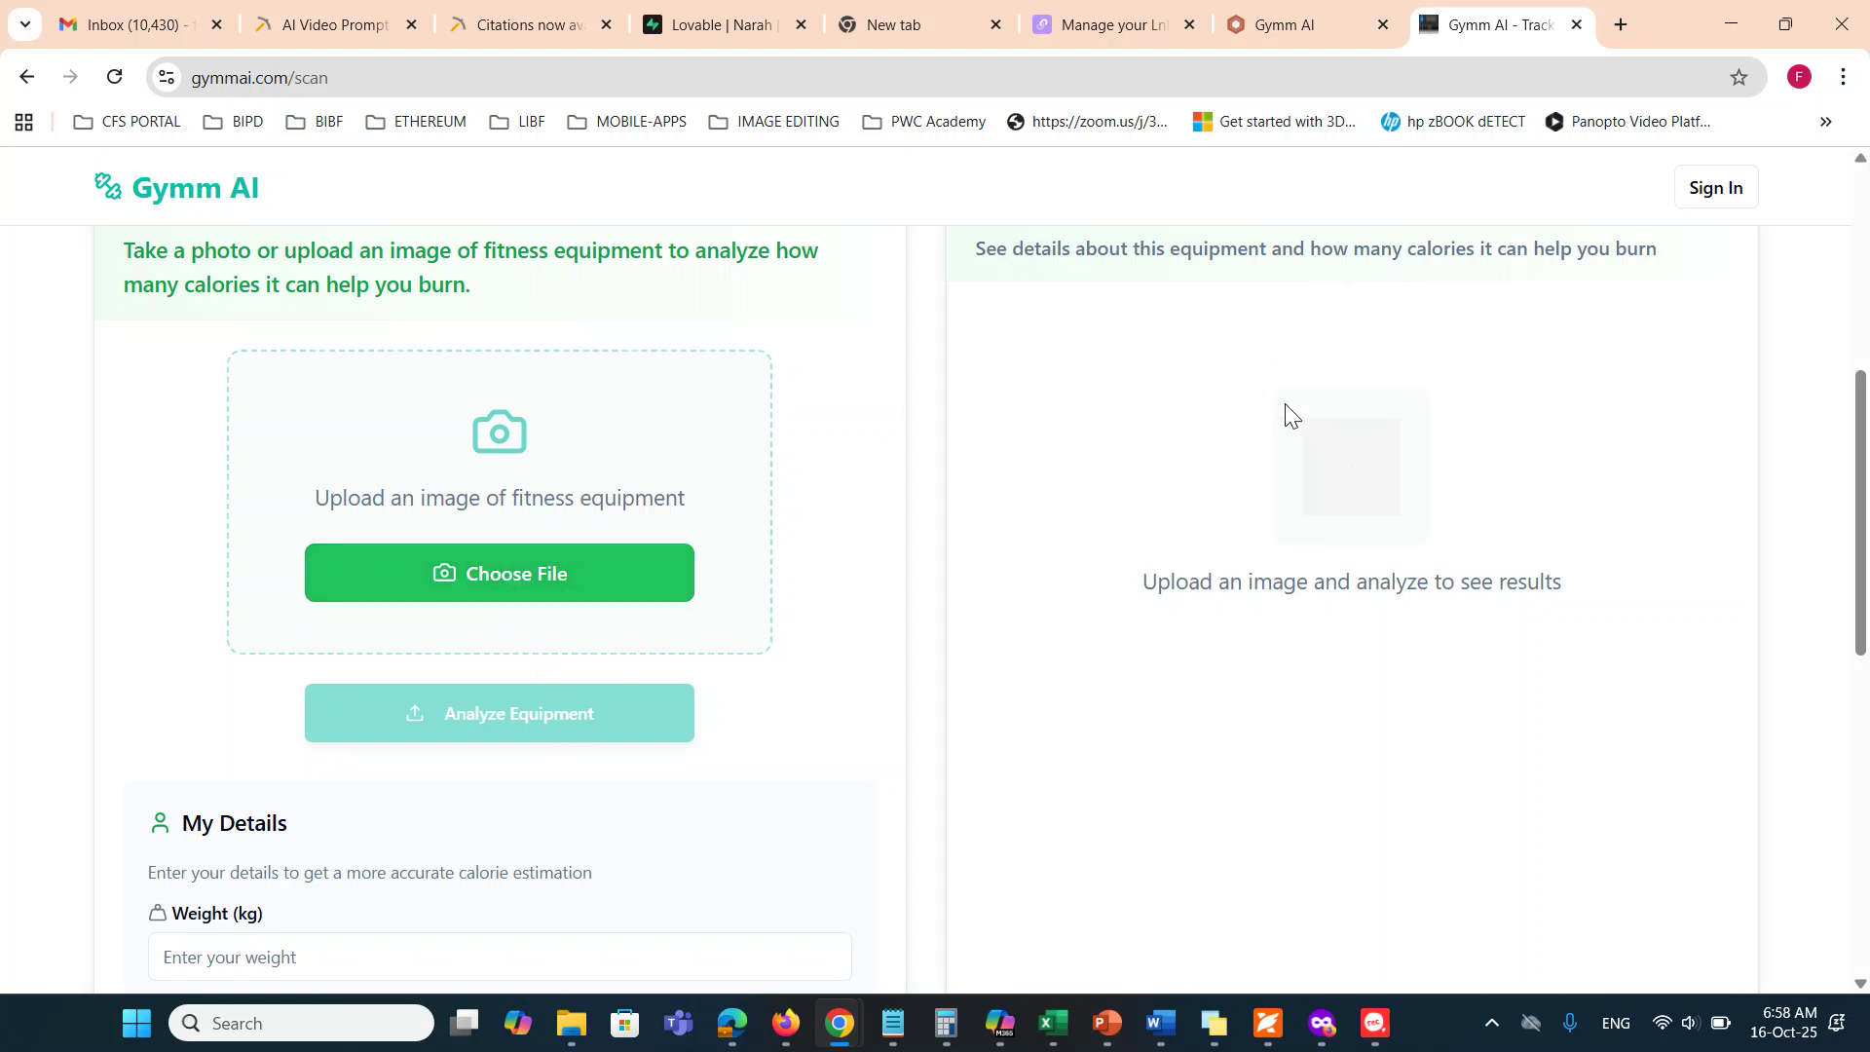
{"action": "scroll", "coordinate": [978, 713], "scroll_direction": "down", "scroll_amount": 4}
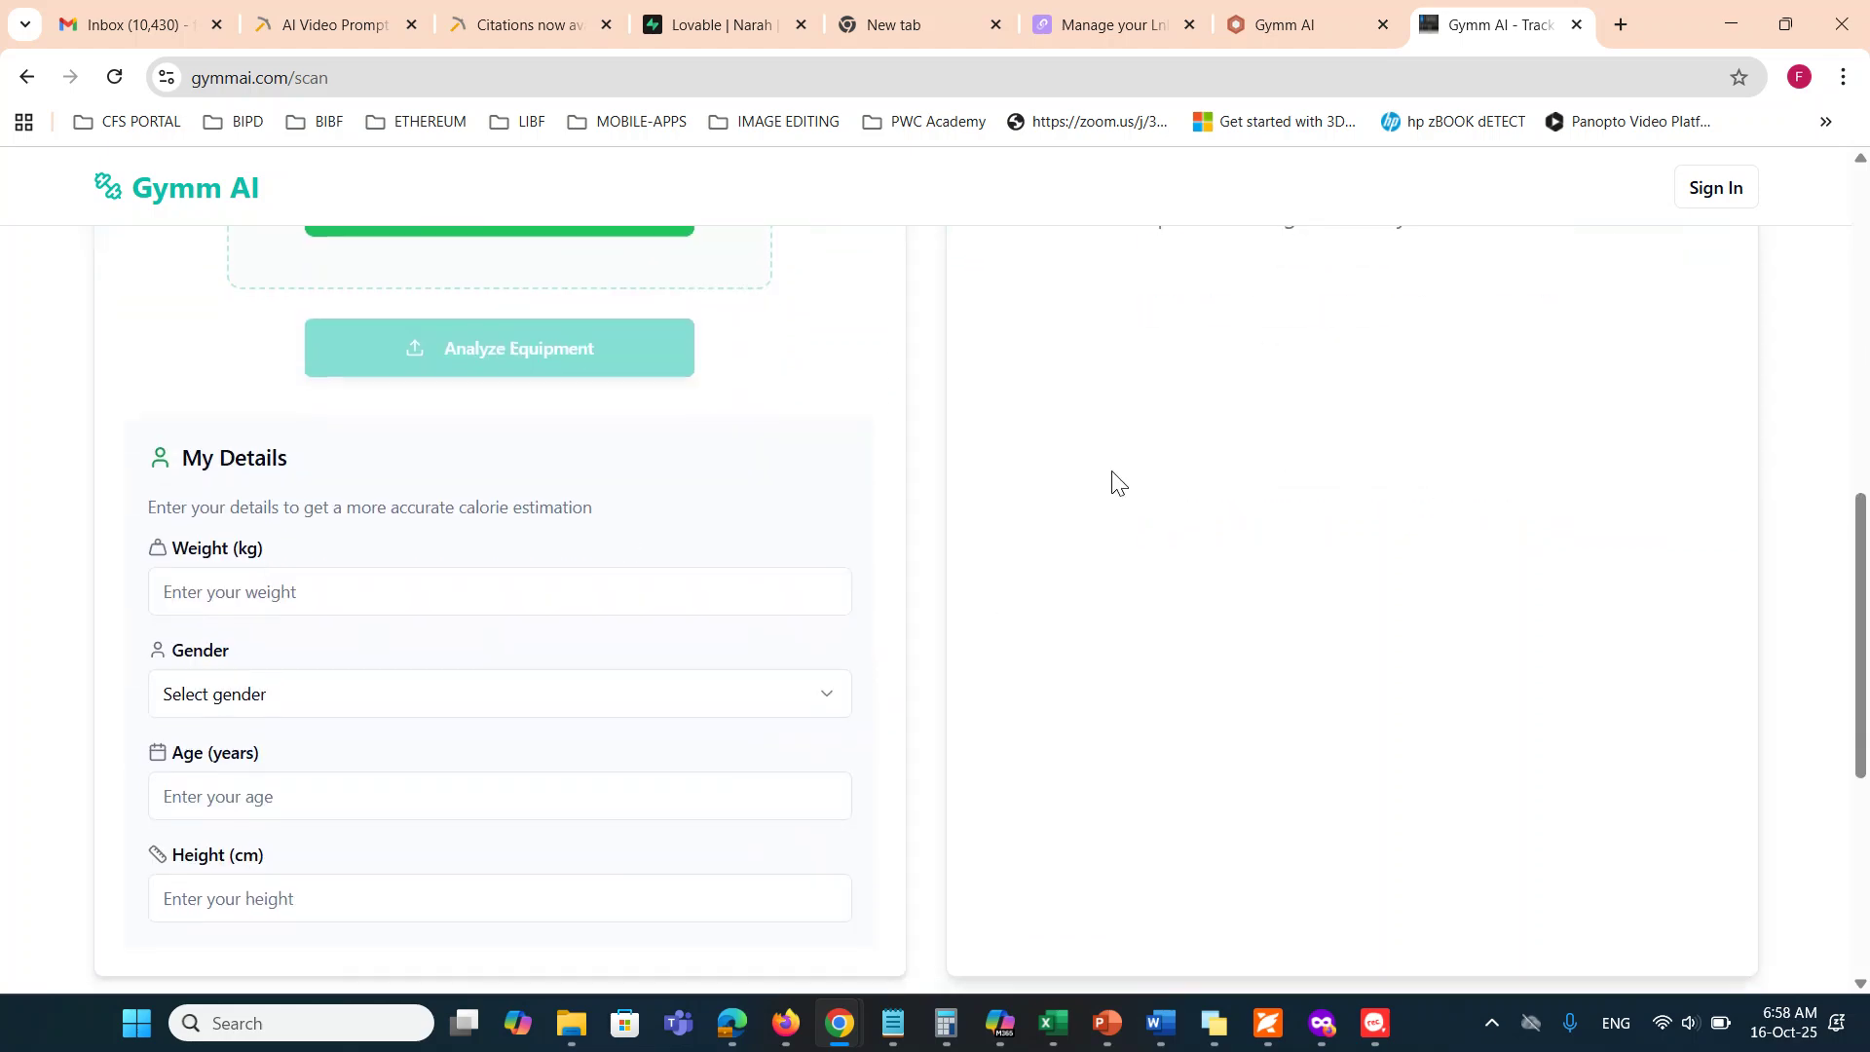
{"action": "scroll", "coordinate": [1110, 480], "scroll_direction": "up", "scroll_amount": 3}
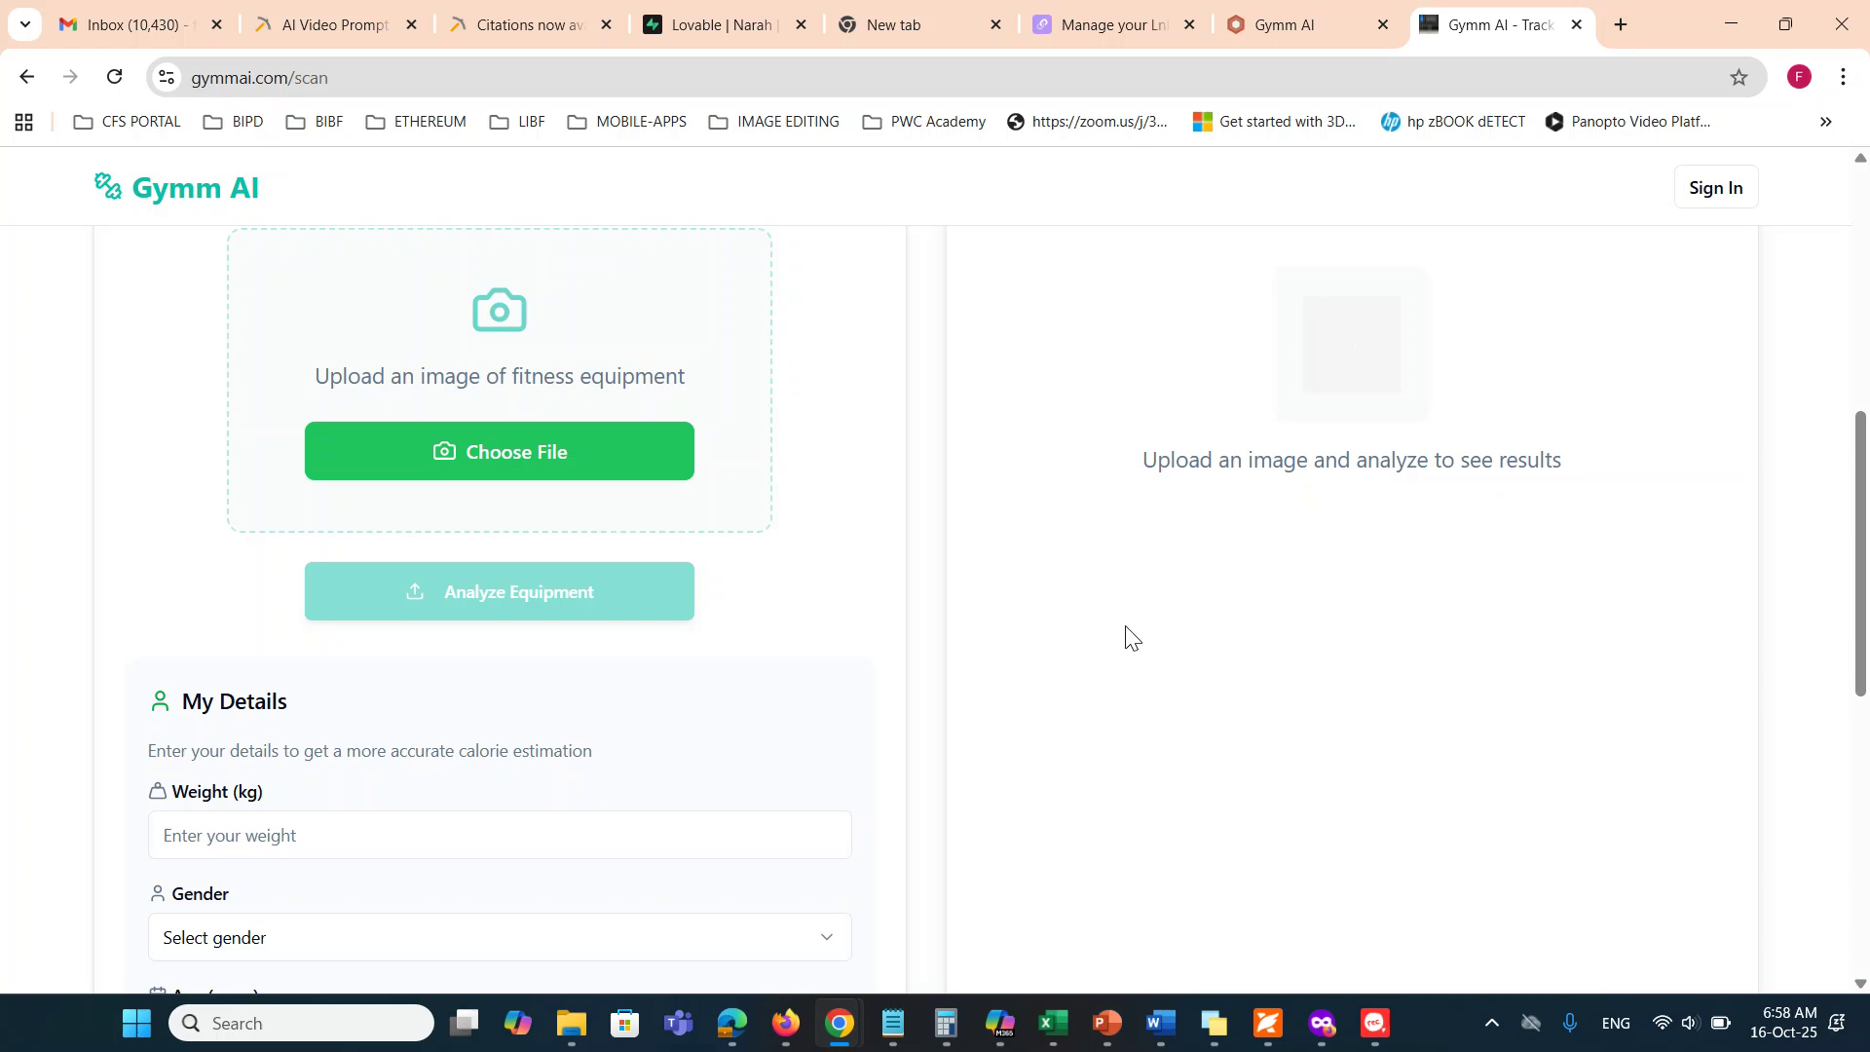
{"action": "scroll", "coordinate": [1130, 638], "scroll_direction": "down", "scroll_amount": 2}
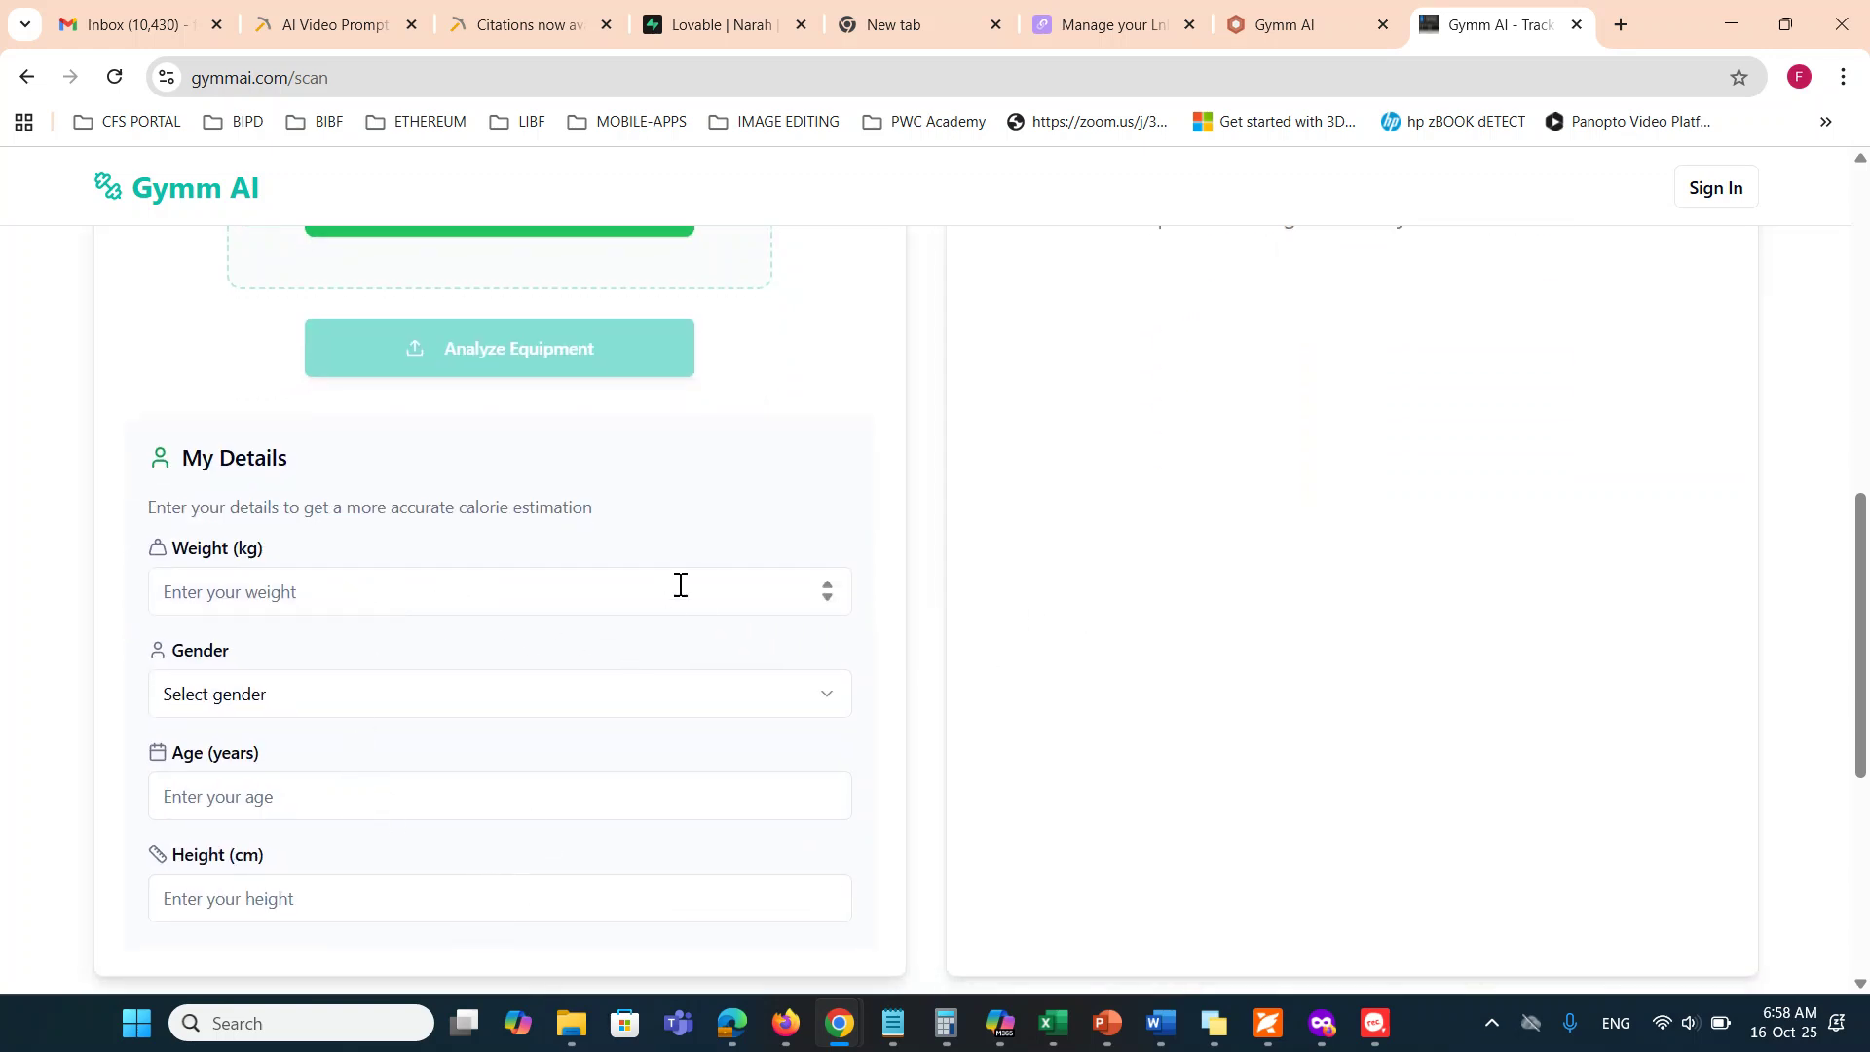
{"action": "scroll", "coordinate": [884, 587], "scroll_direction": "up", "scroll_amount": 4}
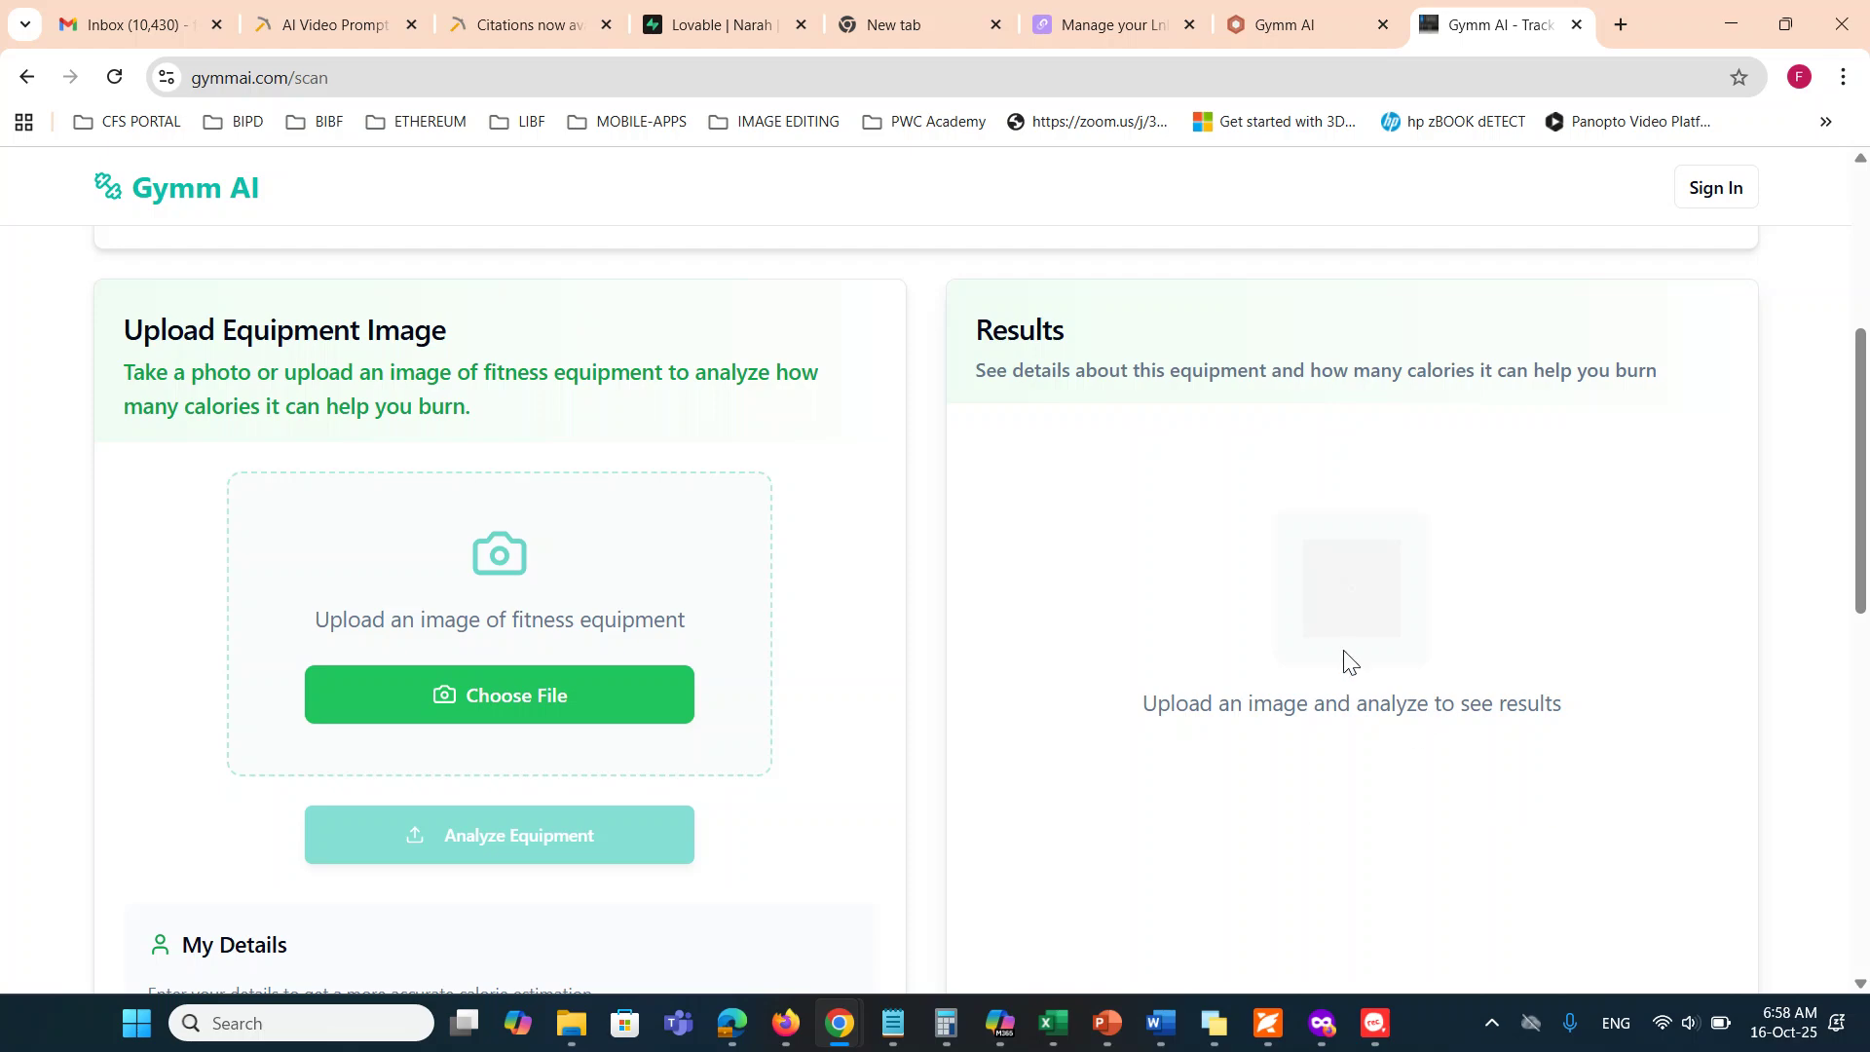
Return to the Discover idea conversation on aicofounder.com and begin a reply to the question about treadmill calorie goals
{"action": "left_click", "coordinate": [1311, 21]}
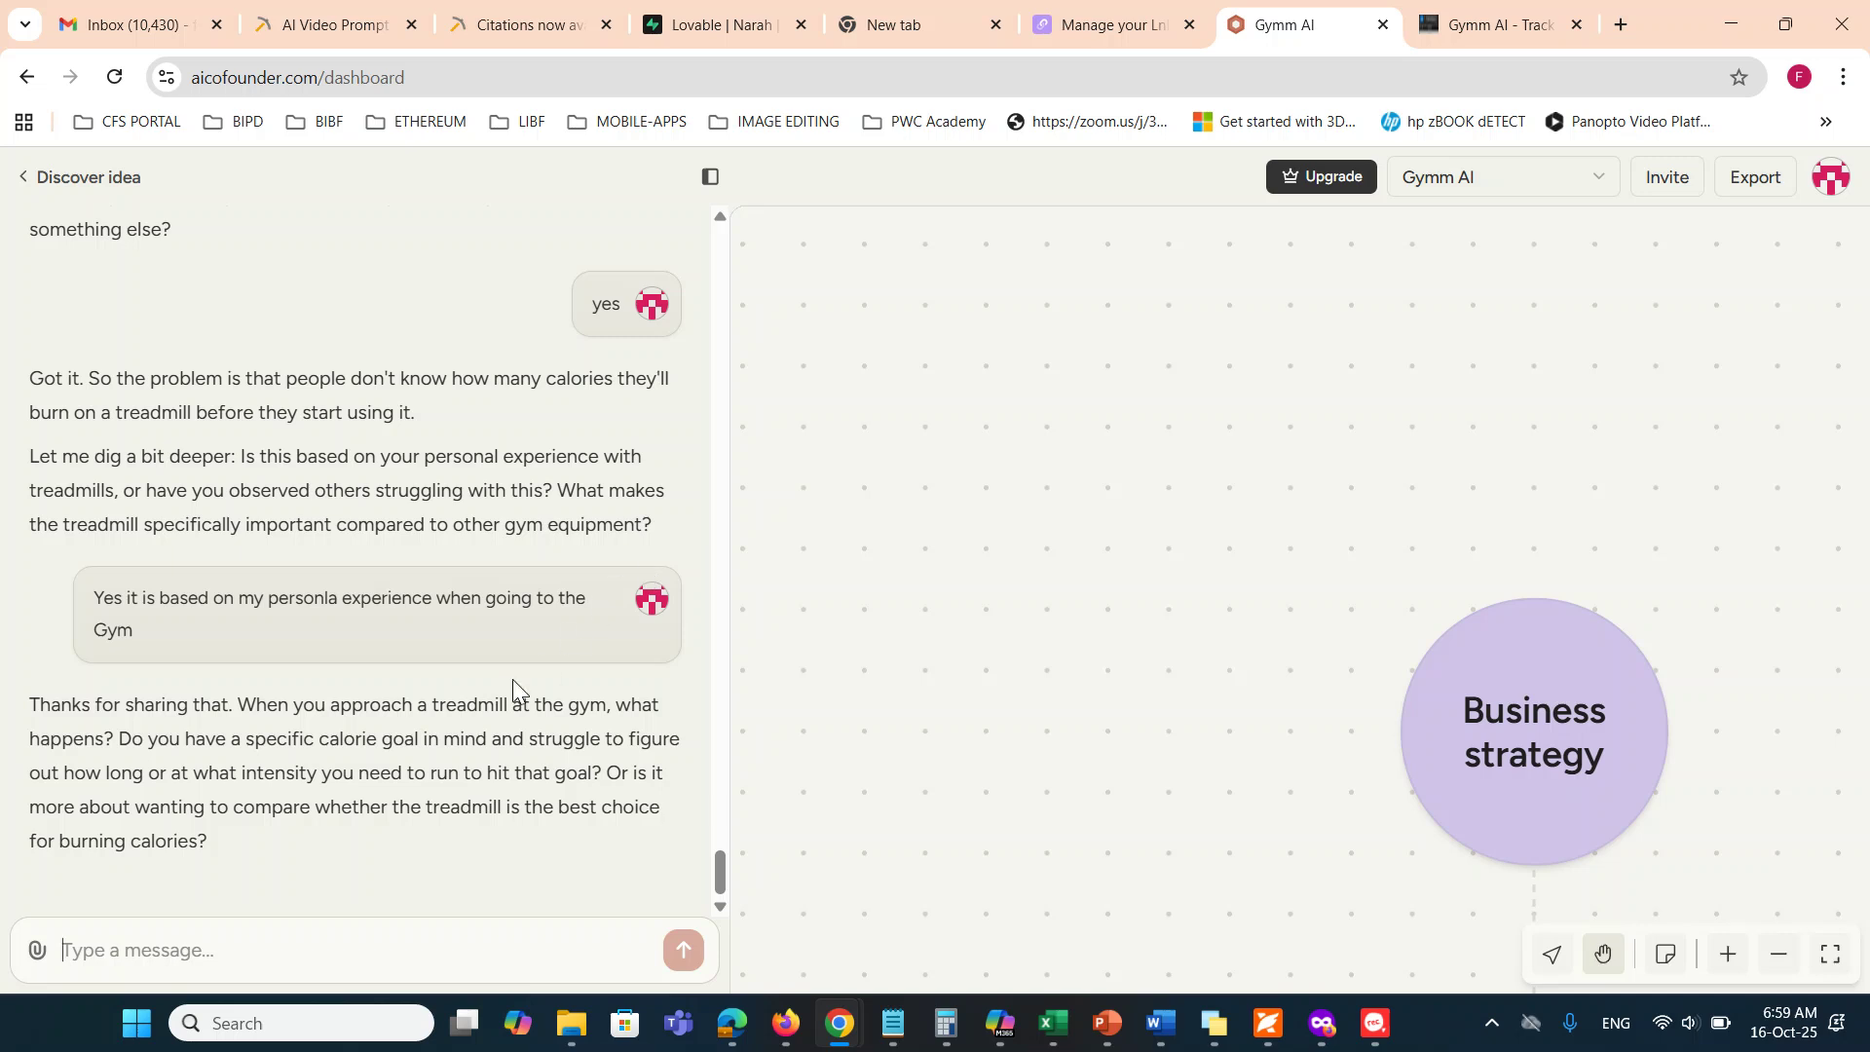
{"action": "left_click", "coordinate": [294, 951]}
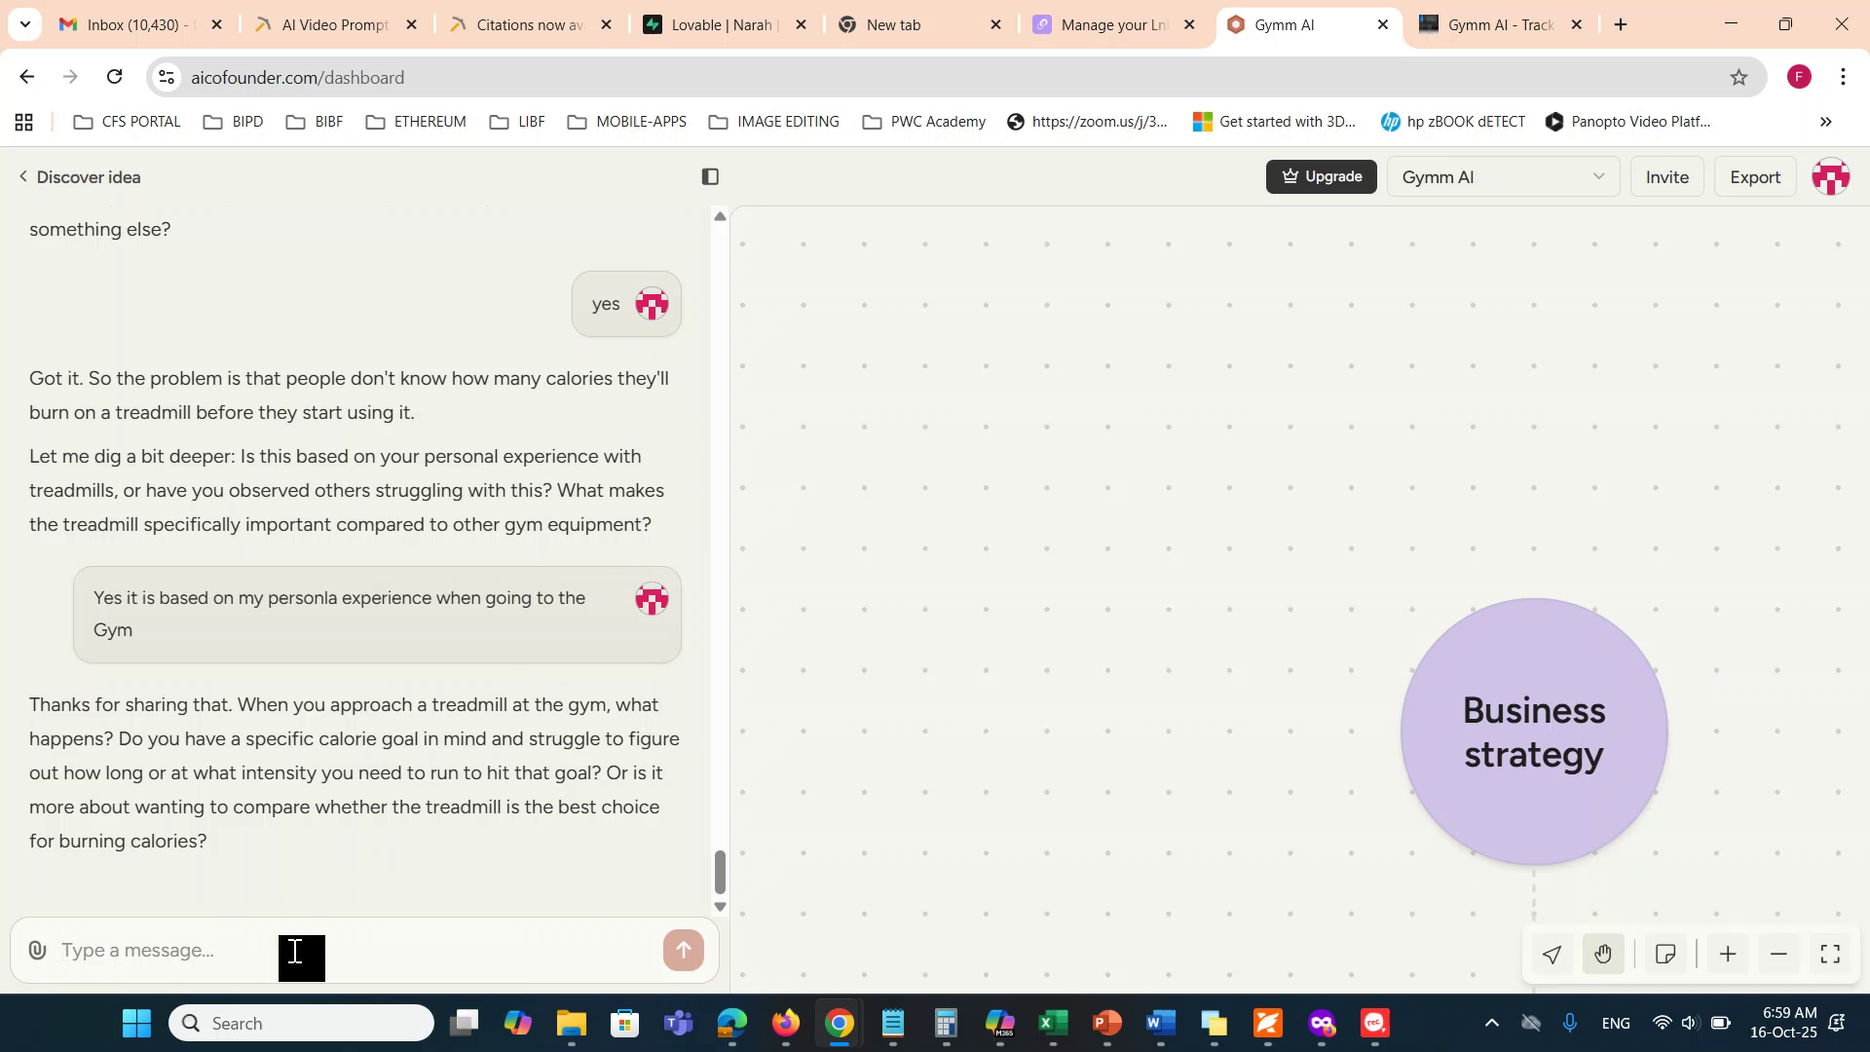